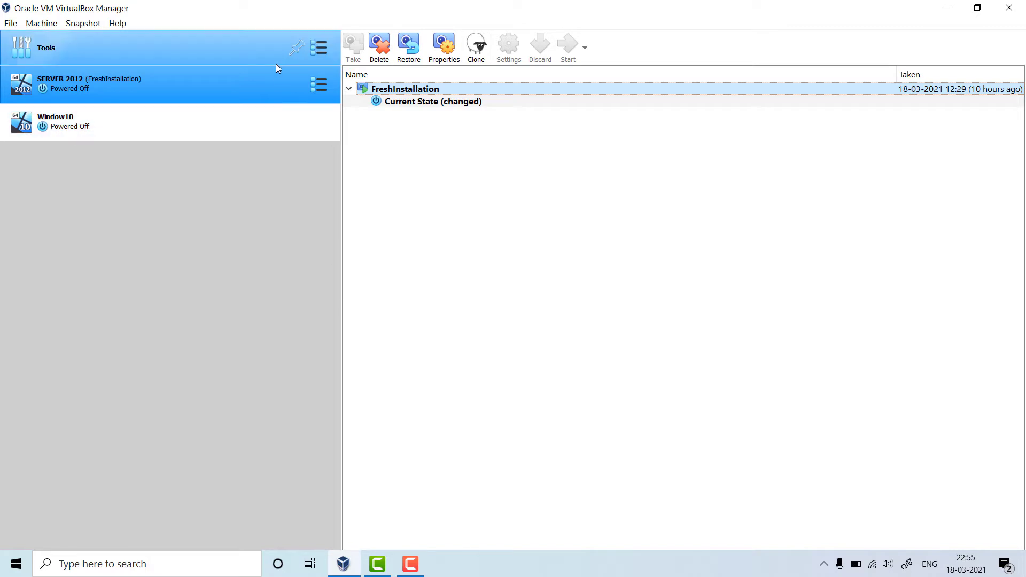
- Set SERVER 2012's Adapter 1 to Host-only Adapter in its network settings and save
{"action": "left_click", "coordinate": [240, 124], "text": "ctrl"}
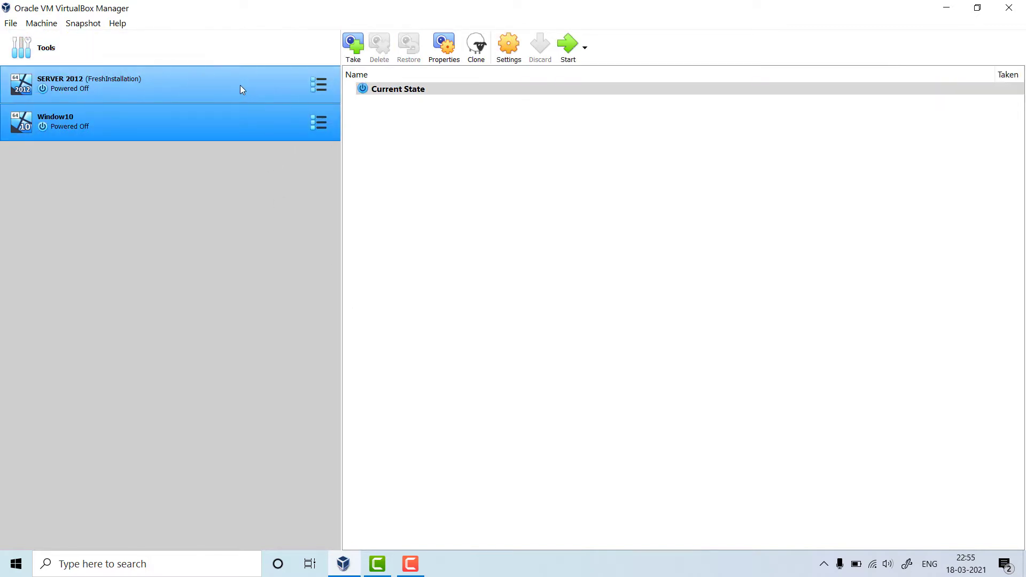
{"action": "left_click", "coordinate": [239, 89]}
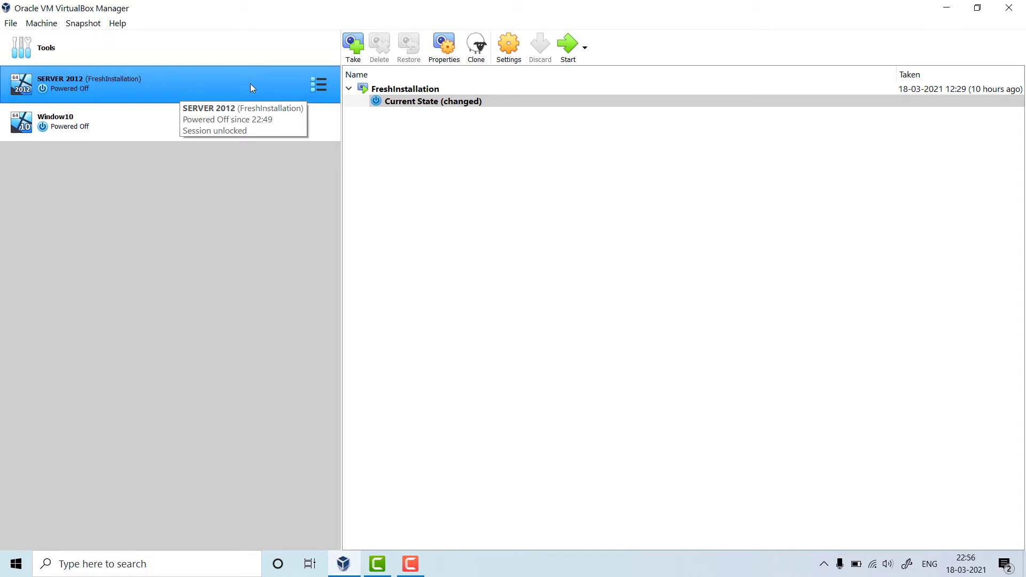
{"action": "right_click", "coordinate": [270, 89]}
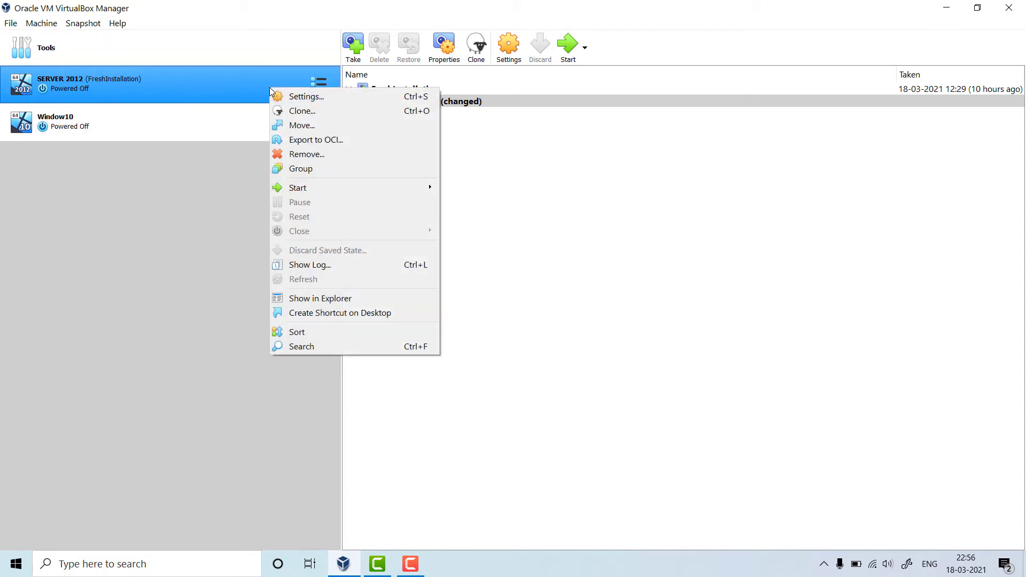
{"action": "left_click", "coordinate": [307, 96]}
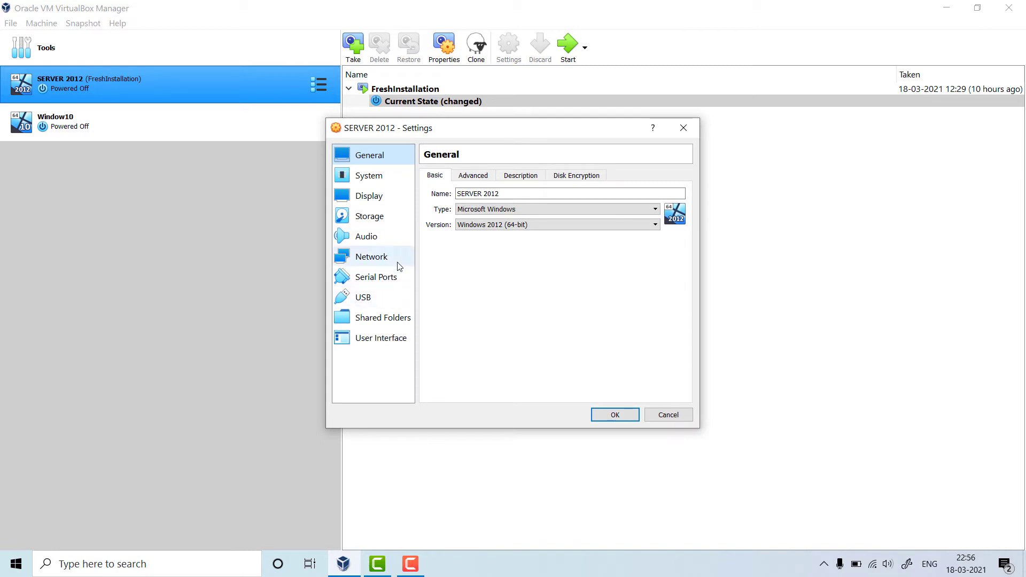
{"action": "left_click", "coordinate": [395, 262]}
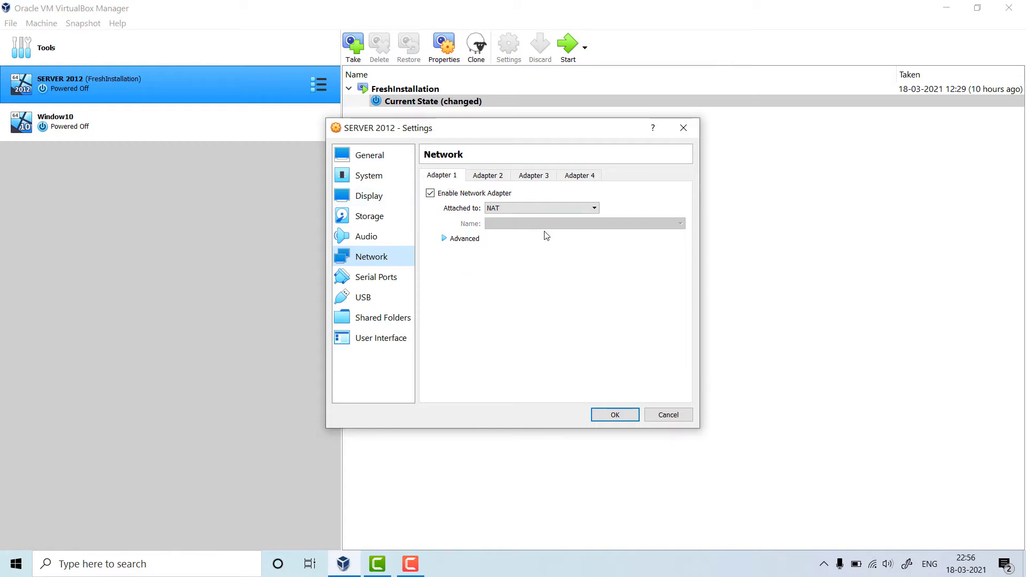
{"action": "left_click", "coordinate": [523, 209]}
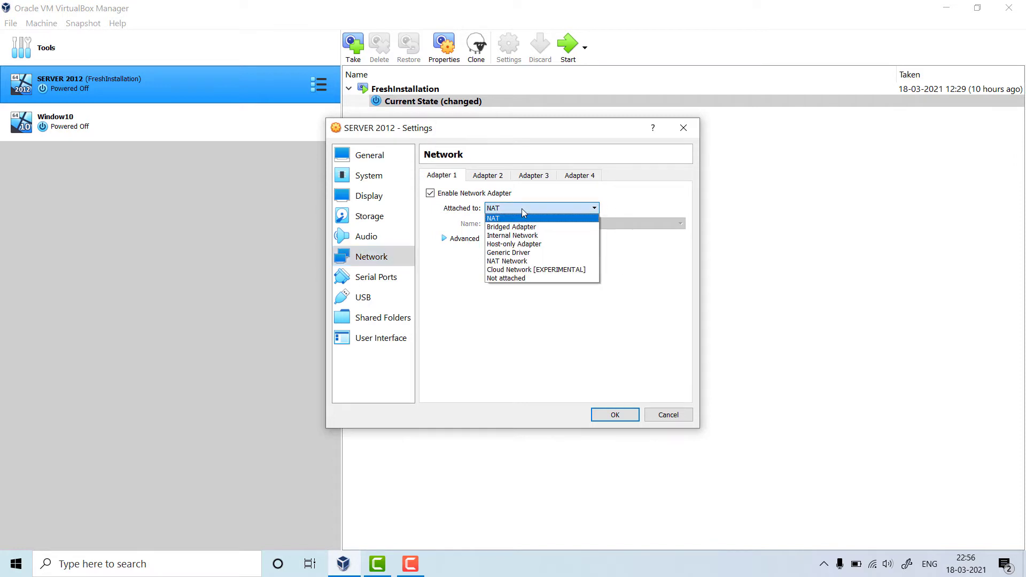
{"action": "left_click", "coordinate": [534, 244]}
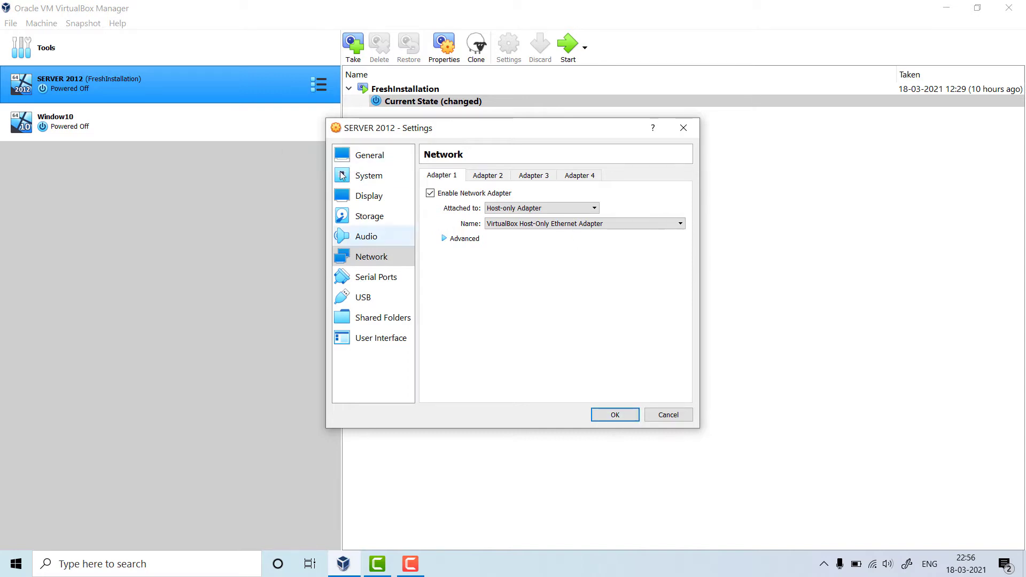
{"action": "left_click", "coordinate": [618, 420]}
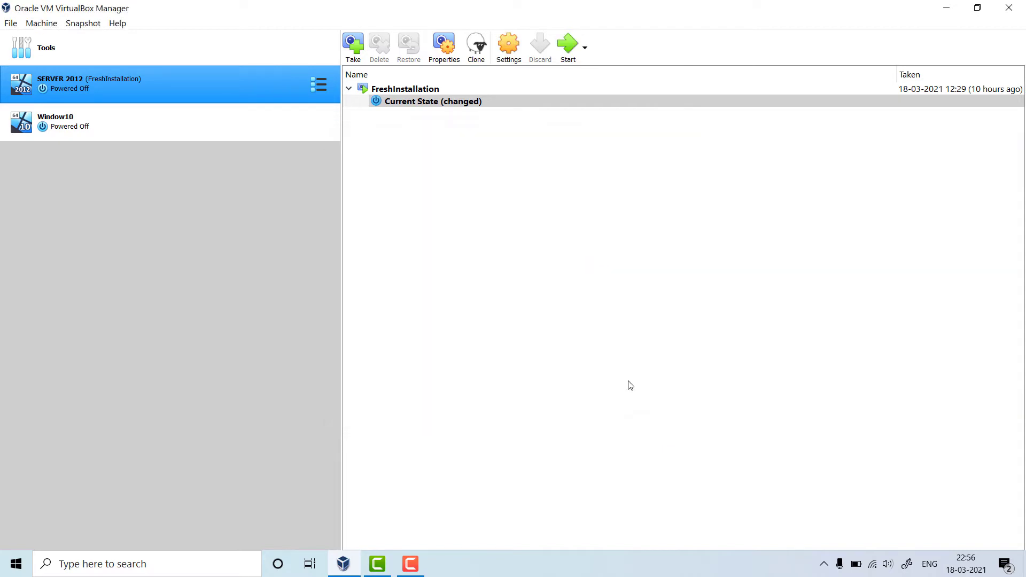
- Set Window10's Adapter 1 to Host-only Adapter in its network settings and save
{"action": "left_click", "coordinate": [70, 131]}
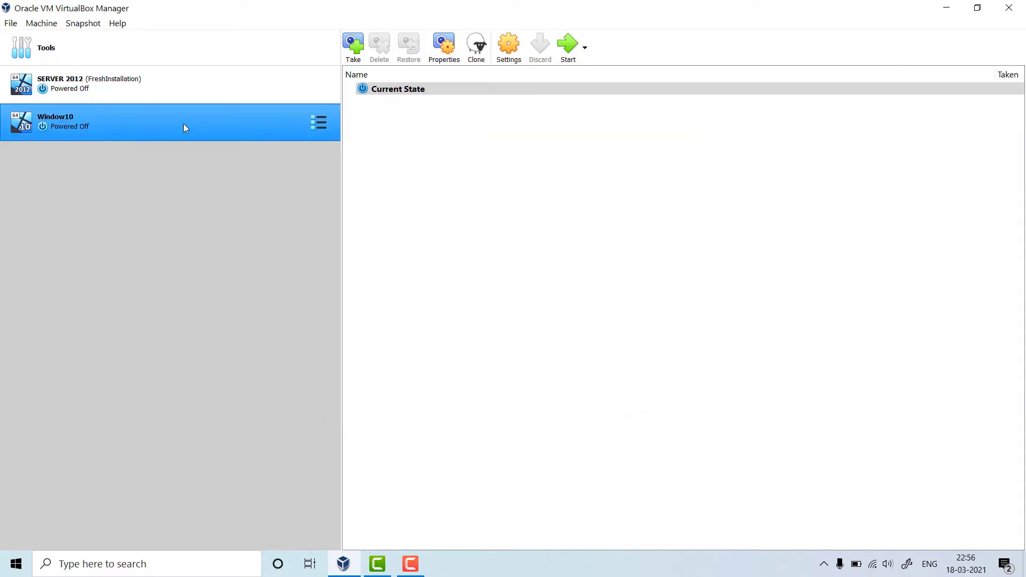
{"action": "right_click", "coordinate": [232, 119]}
{"action": "left_click", "coordinate": [270, 131]}
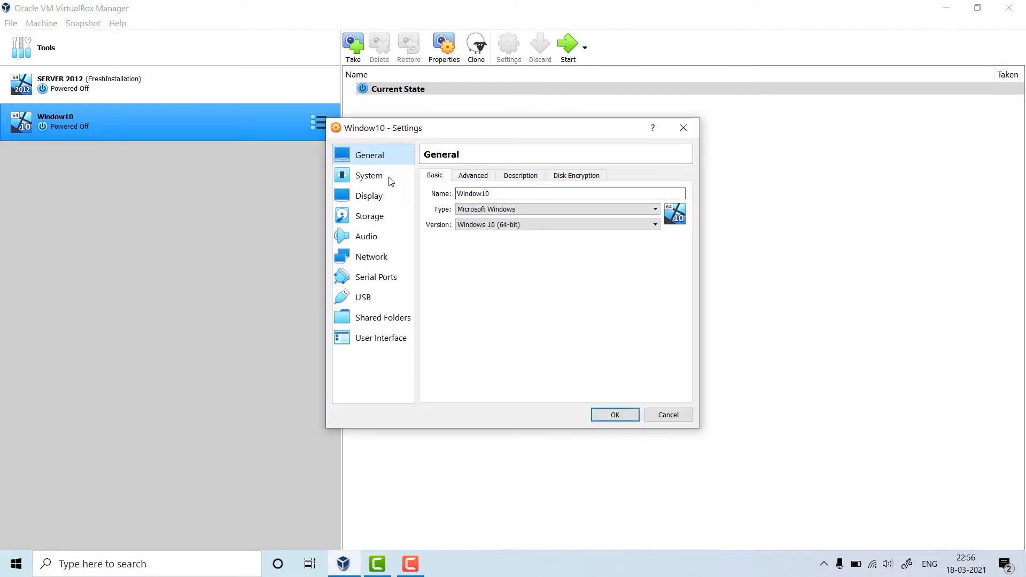
{"action": "left_click", "coordinate": [372, 256]}
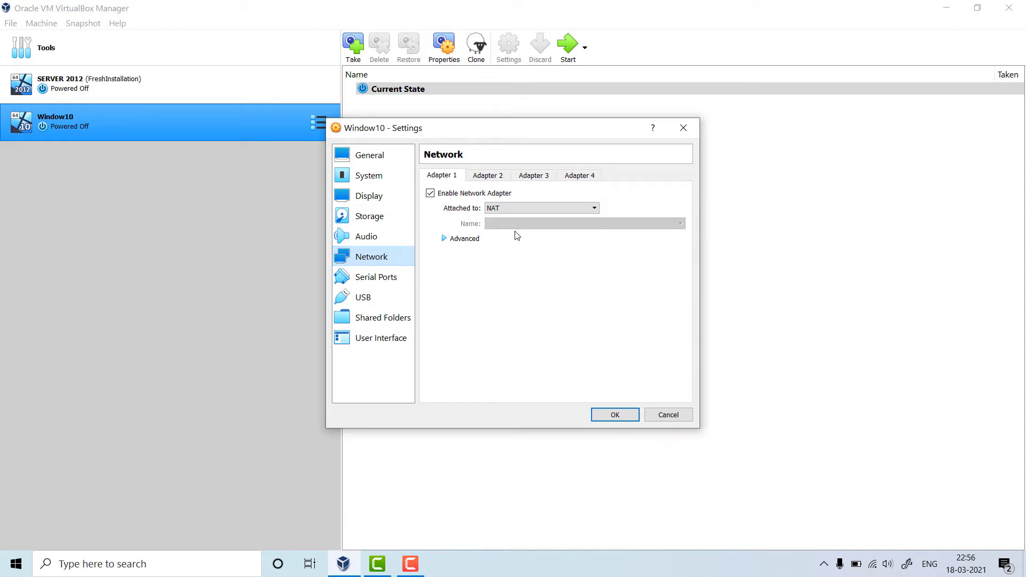
{"action": "left_click", "coordinate": [515, 208]}
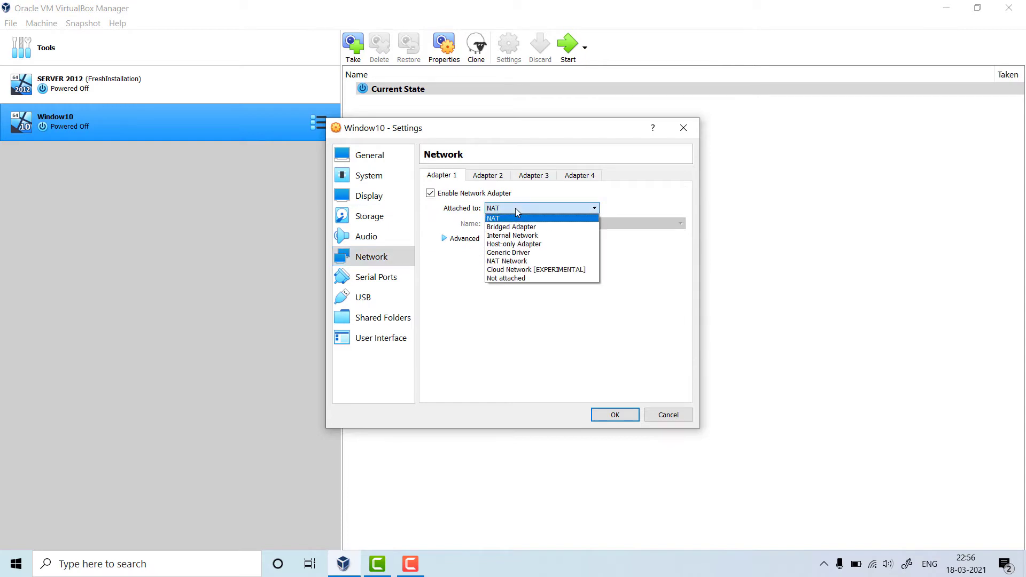
{"action": "left_click", "coordinate": [514, 243]}
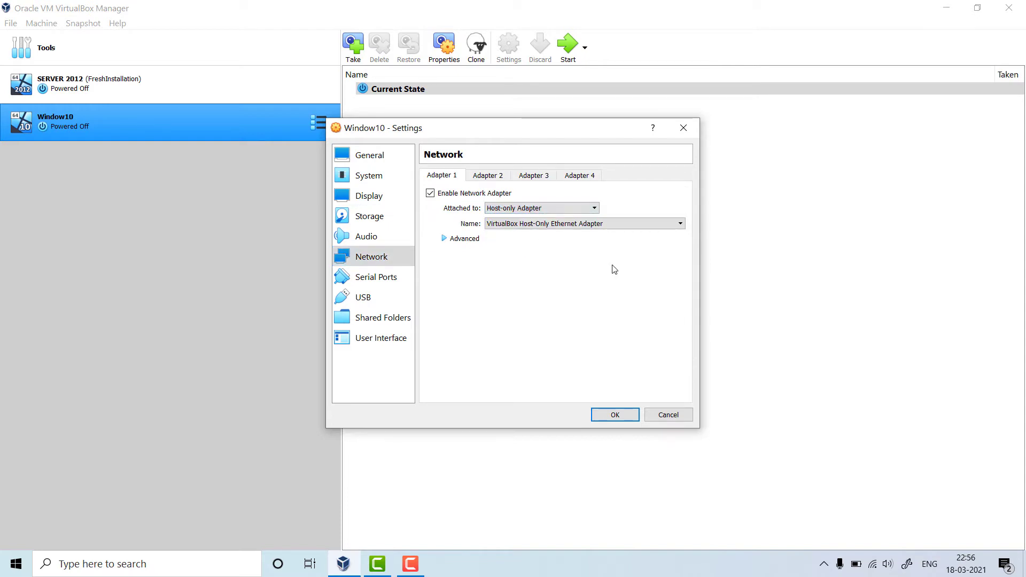
{"action": "left_click", "coordinate": [624, 416]}
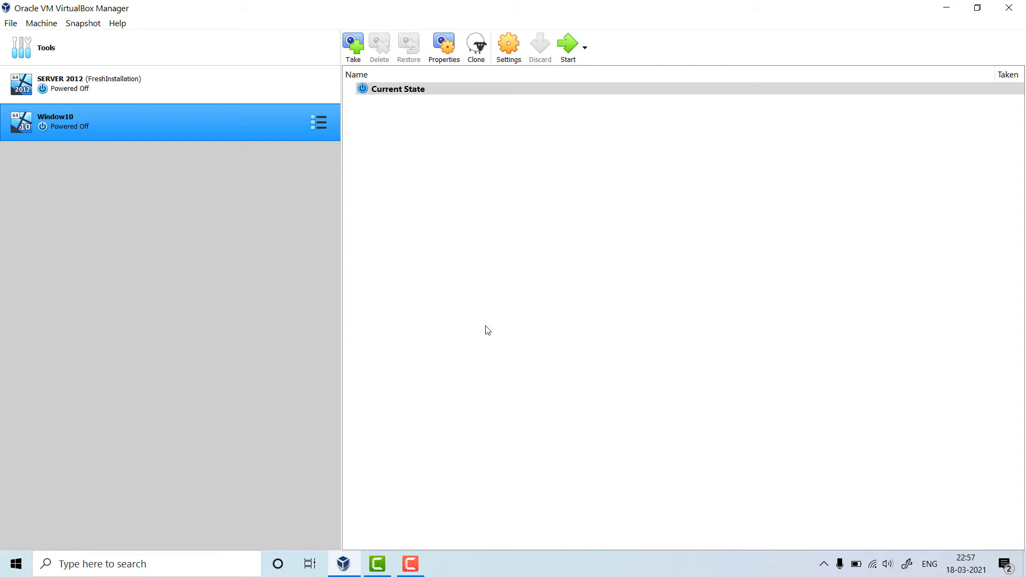
- Start the SERVER 2012 VM and close the keyboard capture and mouse integration notices
{"action": "left_click", "coordinate": [188, 90]}
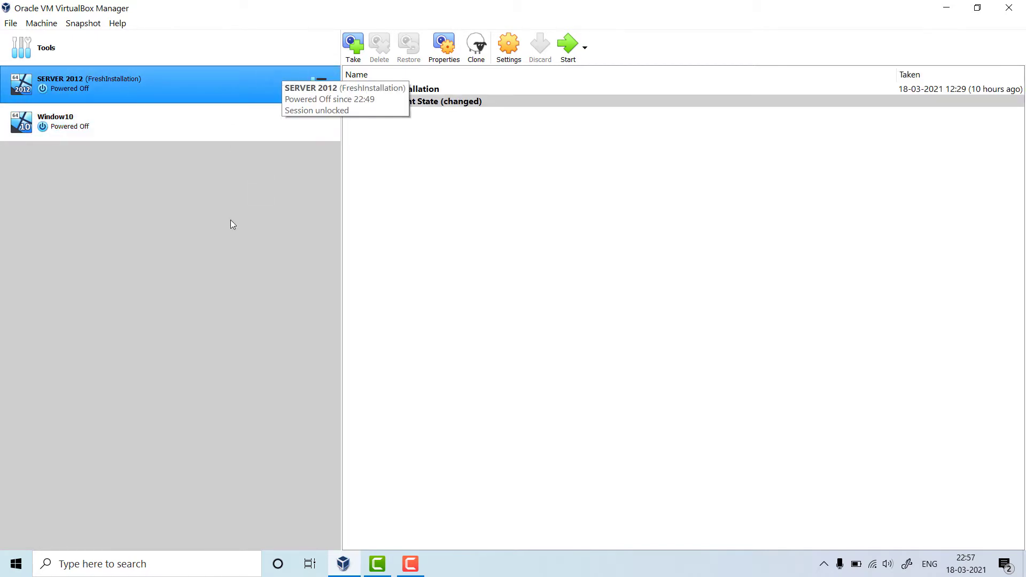
{"action": "left_click", "coordinate": [207, 134]}
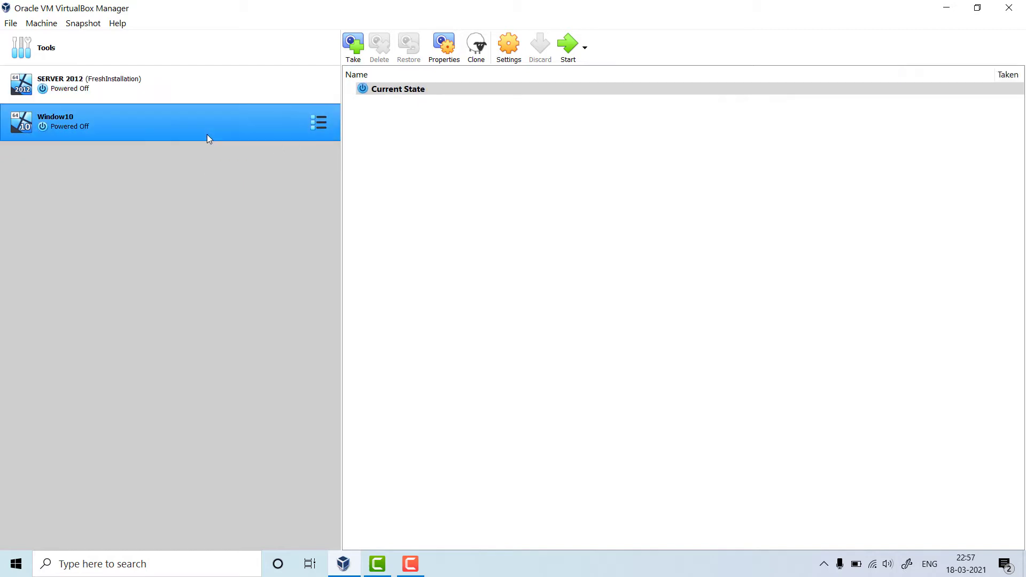
{"action": "left_click", "coordinate": [224, 94]}
{"action": "right_click", "coordinate": [223, 89]}
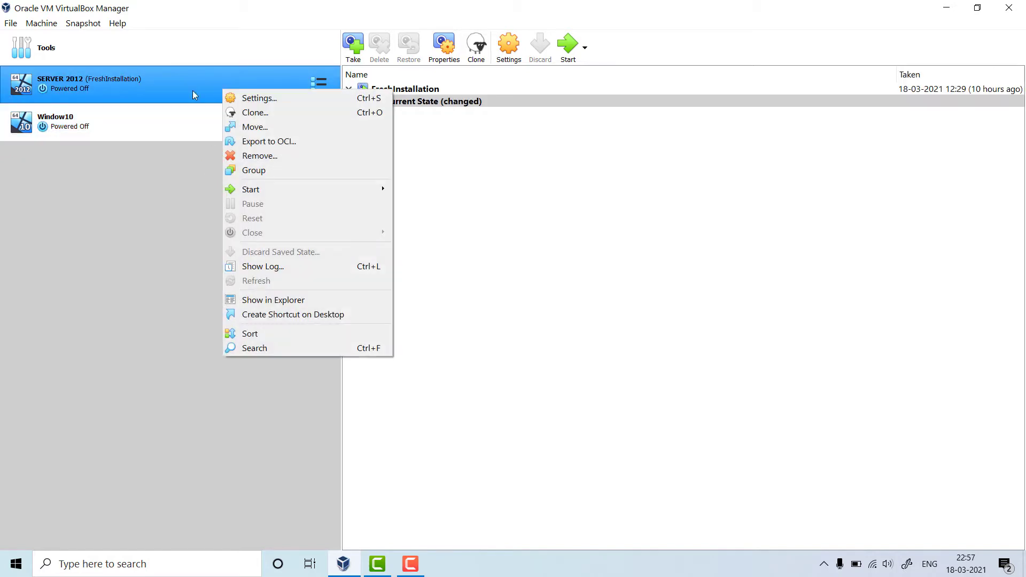
{"action": "left_click", "coordinate": [284, 82]}
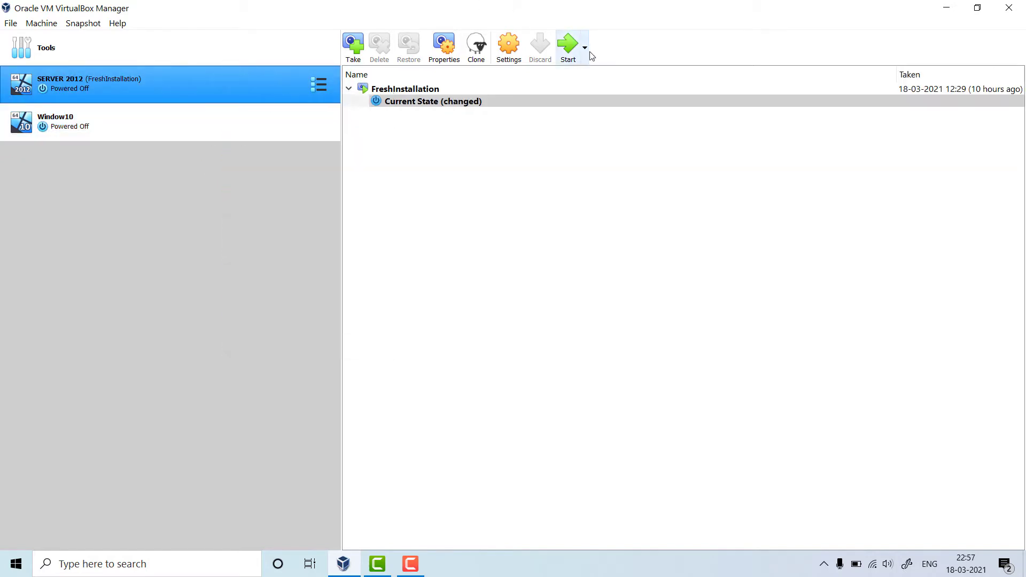
{"action": "left_click", "coordinate": [565, 54]}
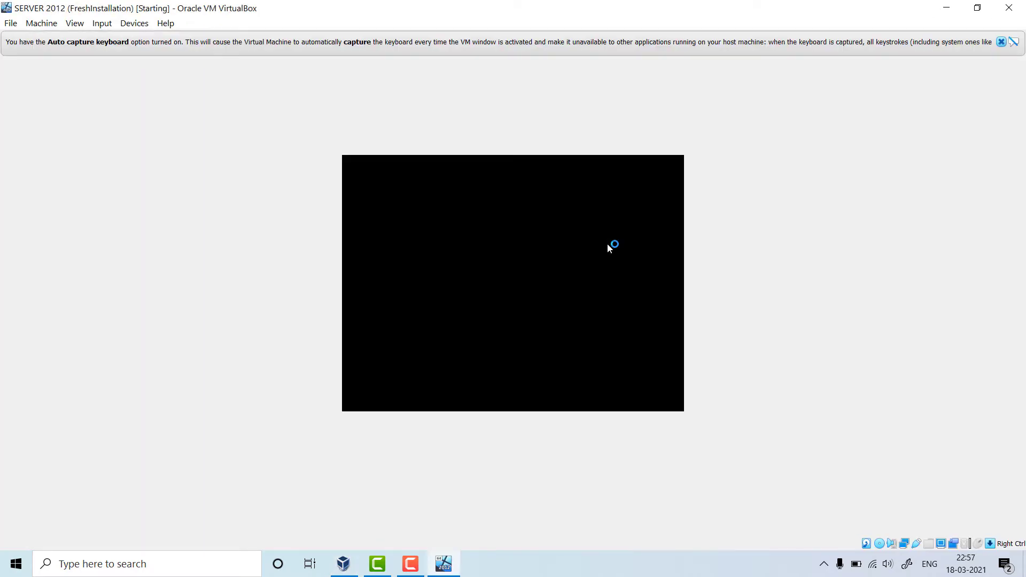
{"action": "left_click", "coordinate": [1001, 42]}
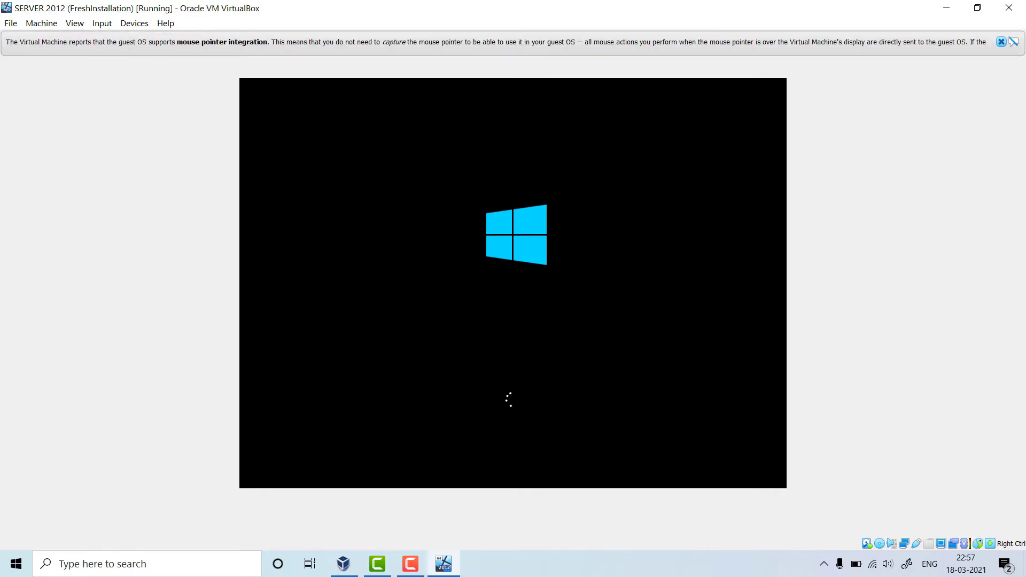
{"action": "left_click", "coordinate": [1001, 42]}
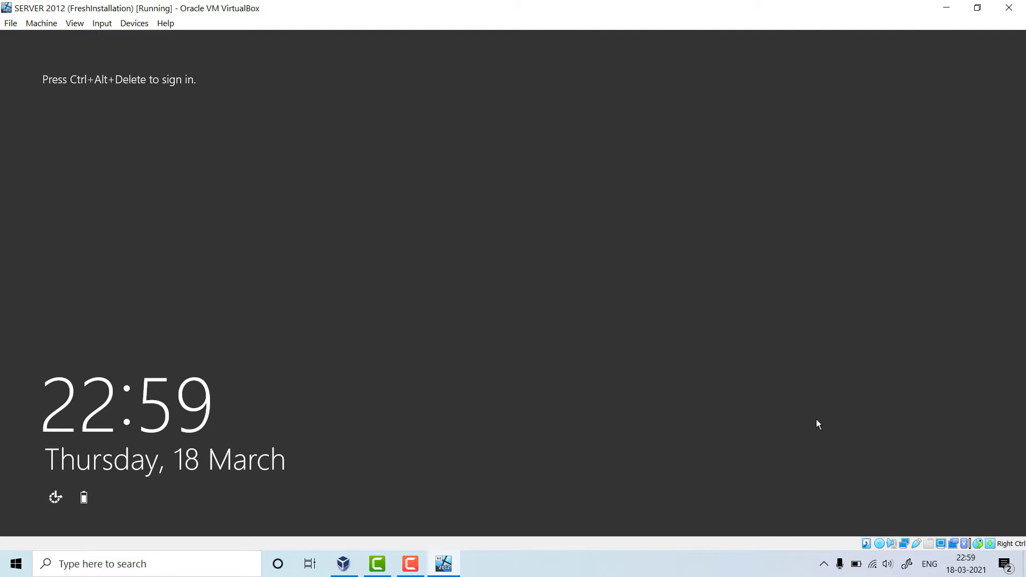
- Send Ctrl+Alt+Del to SERVER 2012 and sign in with the Administrator password
{"action": "key", "text": "ctrl+alt+Delete"}
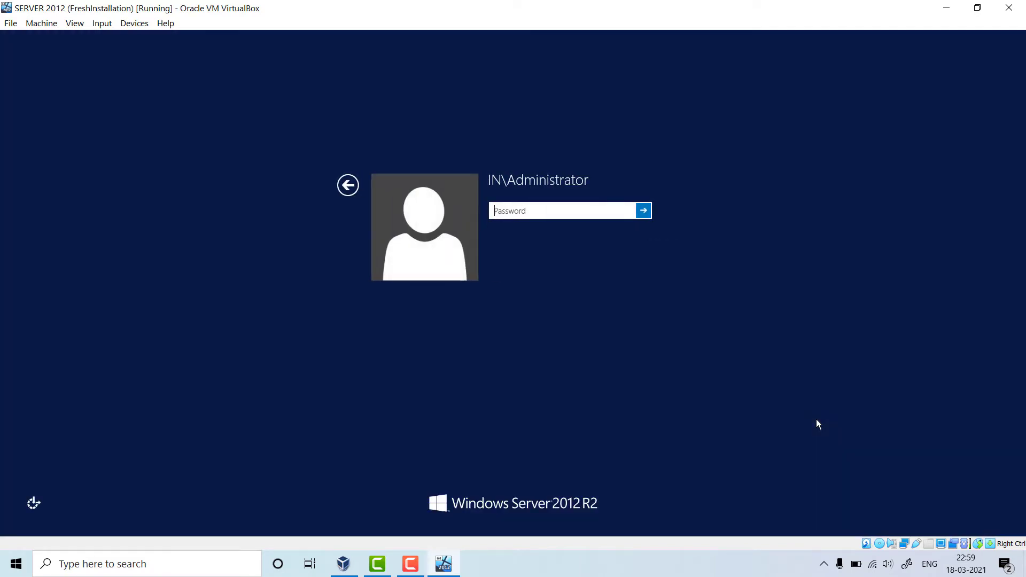
{"action": "type", "text": "••••••••••"}
{"action": "left_click", "coordinate": [643, 211]}
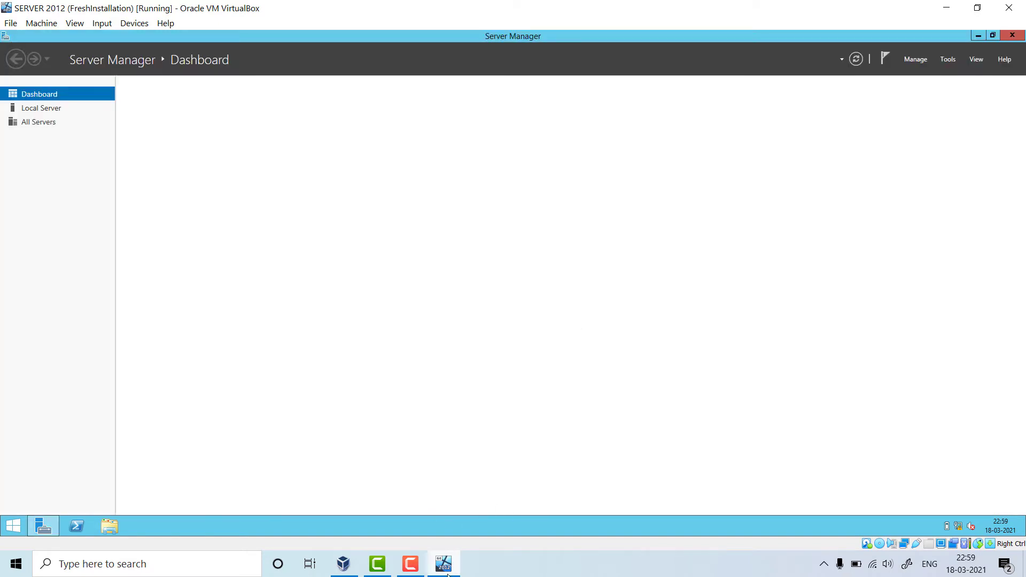
- Restore the SERVER 2012 window and show Server Manager's Local Server properties
{"action": "left_click", "coordinate": [448, 574]}
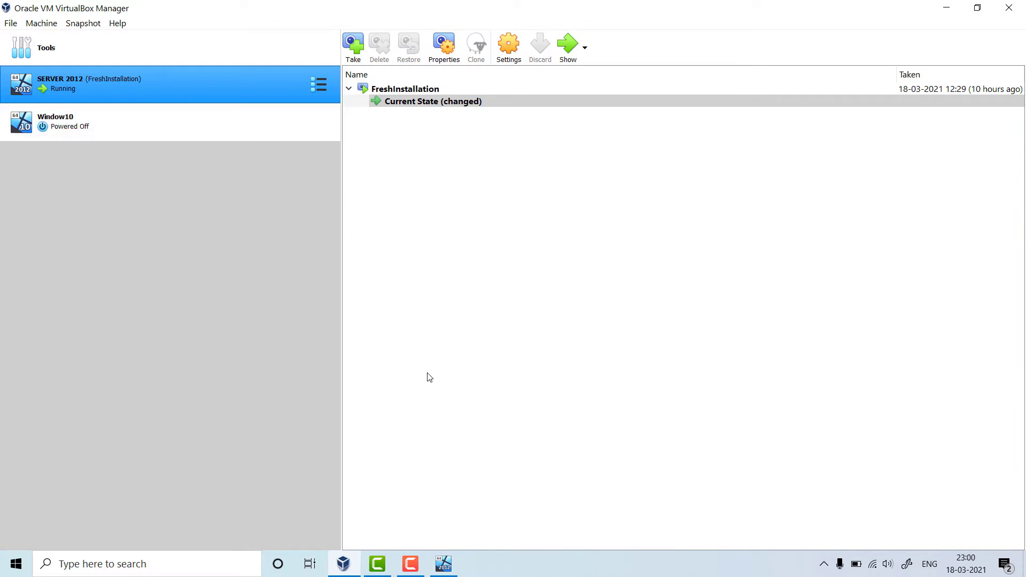
{"action": "left_click", "coordinate": [447, 572]}
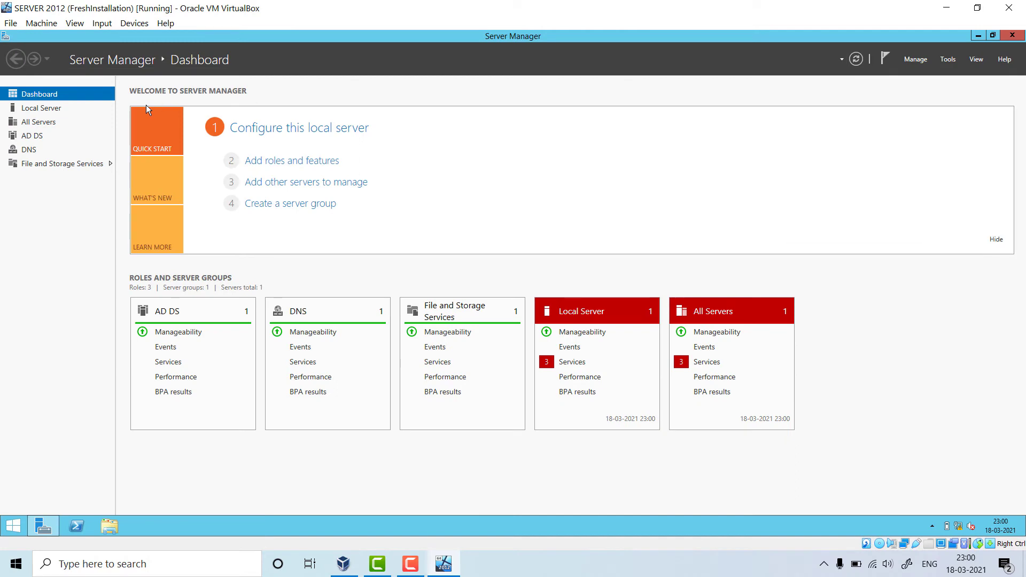
{"action": "left_click", "coordinate": [36, 110]}
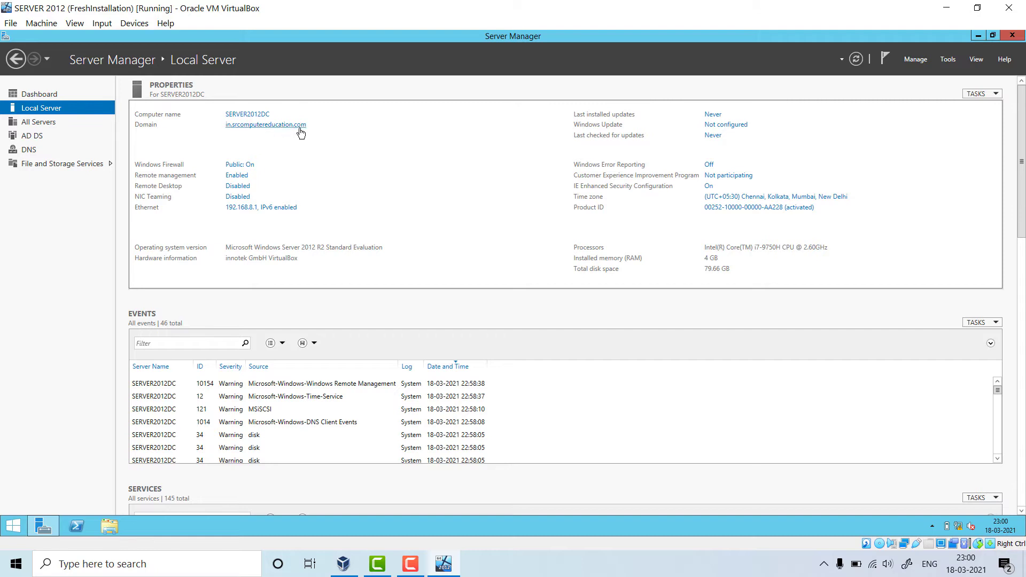
- Open the Ethernet connection's Internet Protocol Version 4 (TCP/IPv4) Properties from Network Connections
{"action": "left_click", "coordinate": [257, 212]}
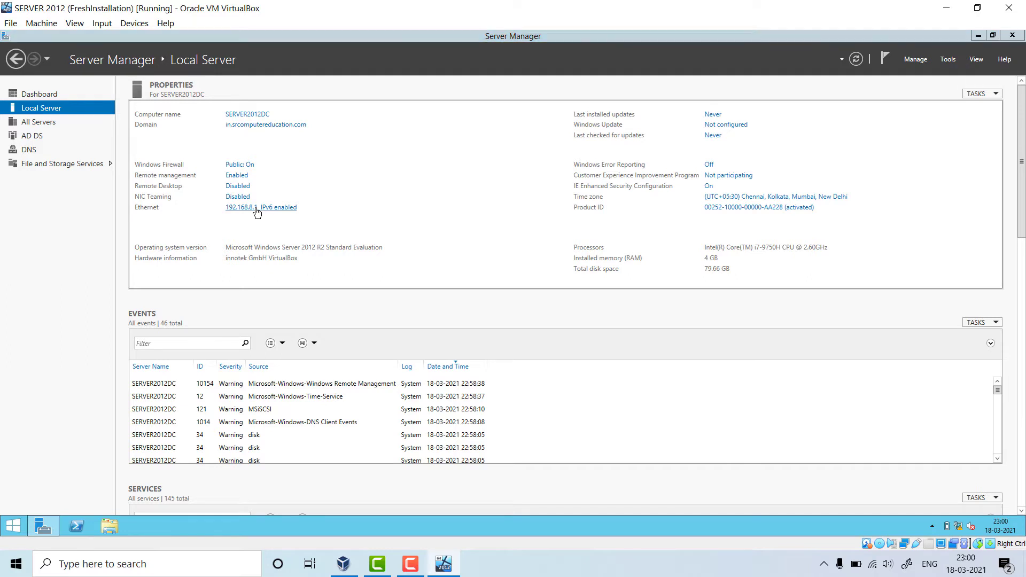
{"action": "left_click", "coordinate": [273, 198]}
{"action": "right_click", "coordinate": [272, 196]}
{"action": "left_click", "coordinate": [303, 292]}
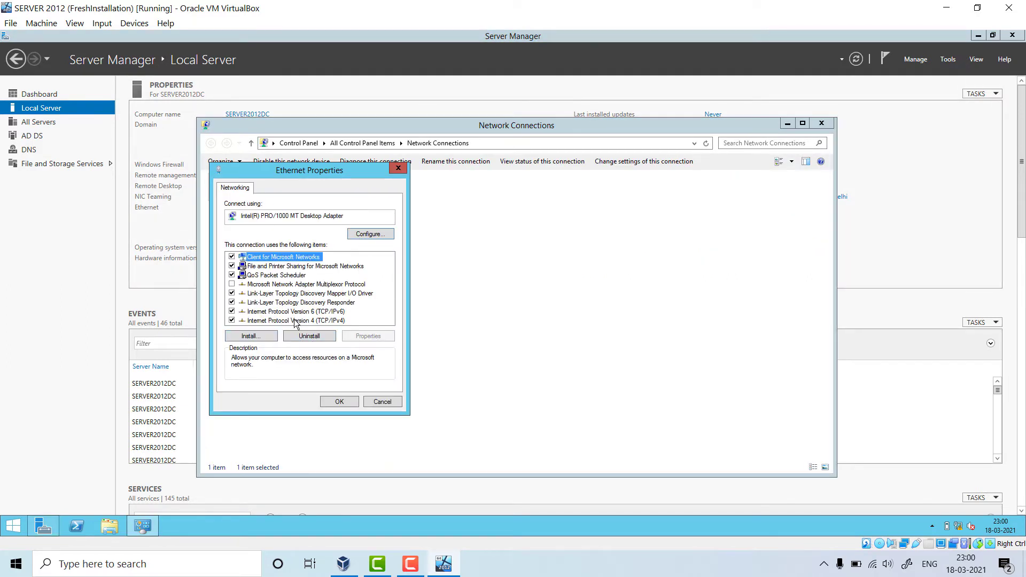
{"action": "double_click", "coordinate": [294, 320]}
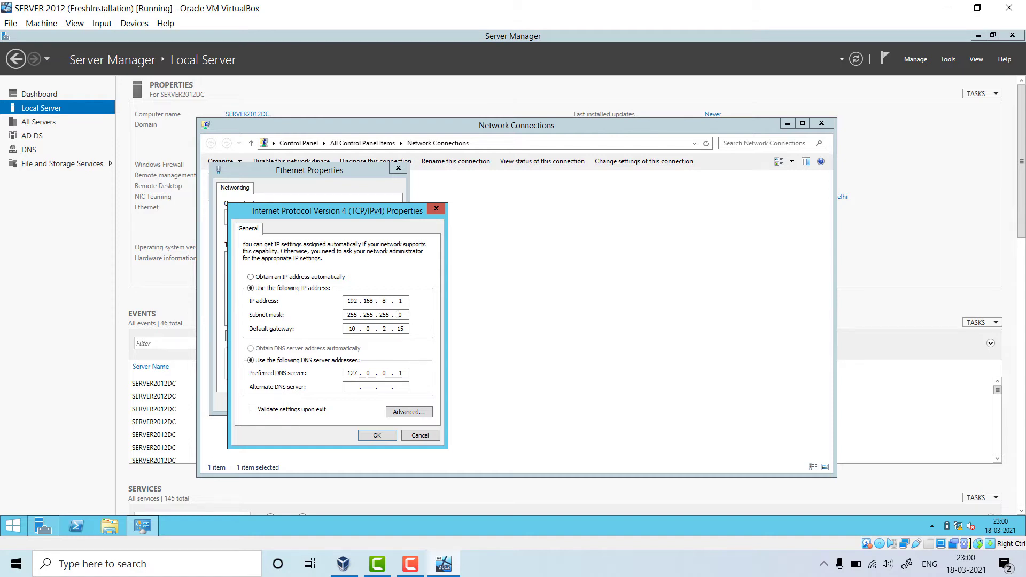
- Change the default gateway to 192.168.8.1 and confirm both adapter dialogs
{"action": "double_click", "coordinate": [351, 330]}
{"action": "type", "text": "192 . 168 . 8"}
{"action": "key", "text": "BackSpace"}
{"action": "left_click", "coordinate": [376, 435]}
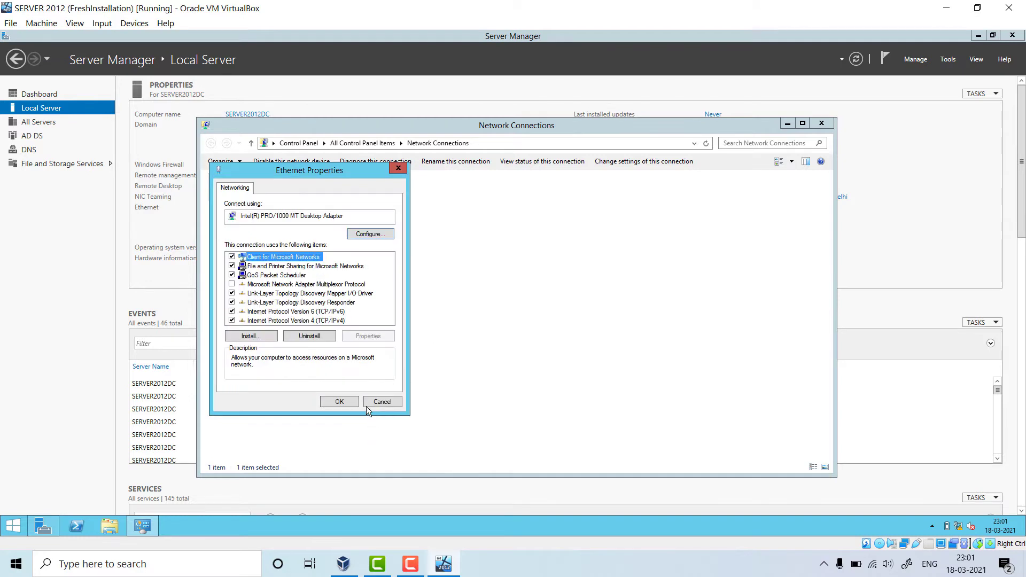
{"action": "left_click", "coordinate": [340, 402]}
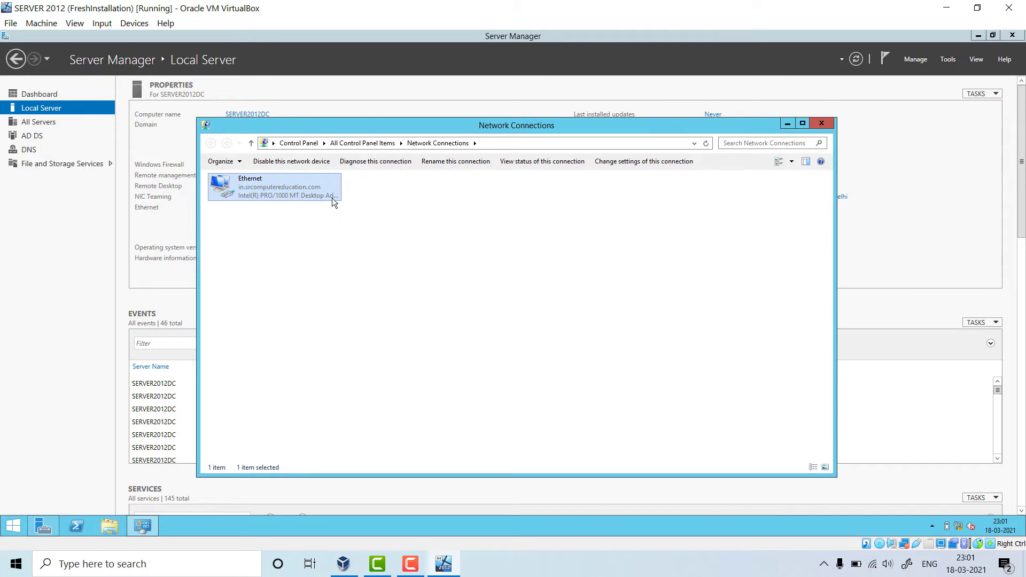
- Re-enter the 192.168.8.1 gateway, confirm, close Network Connections and refresh Local Server
{"action": "right_click", "coordinate": [289, 189]}
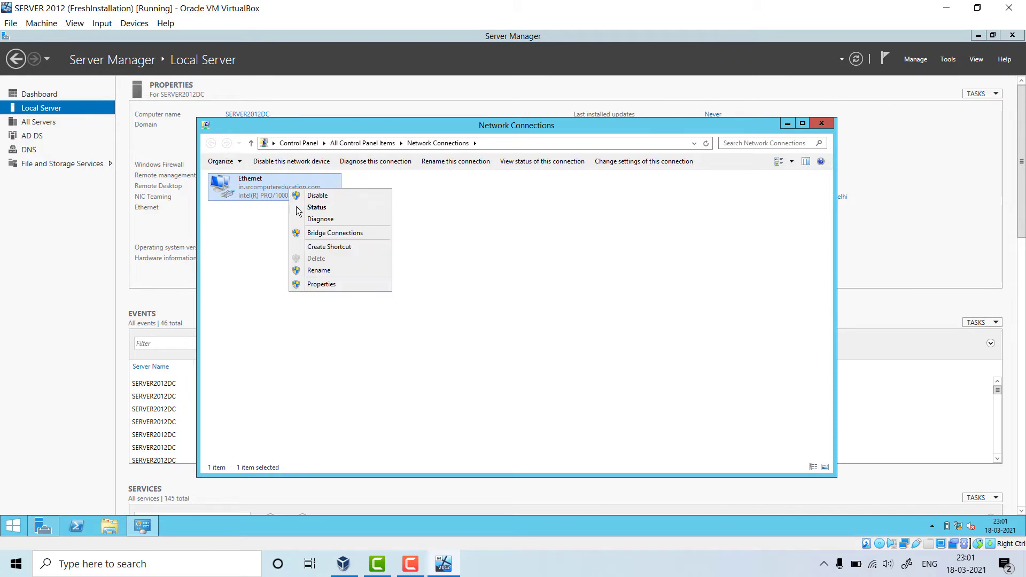
{"action": "left_click", "coordinate": [338, 283]}
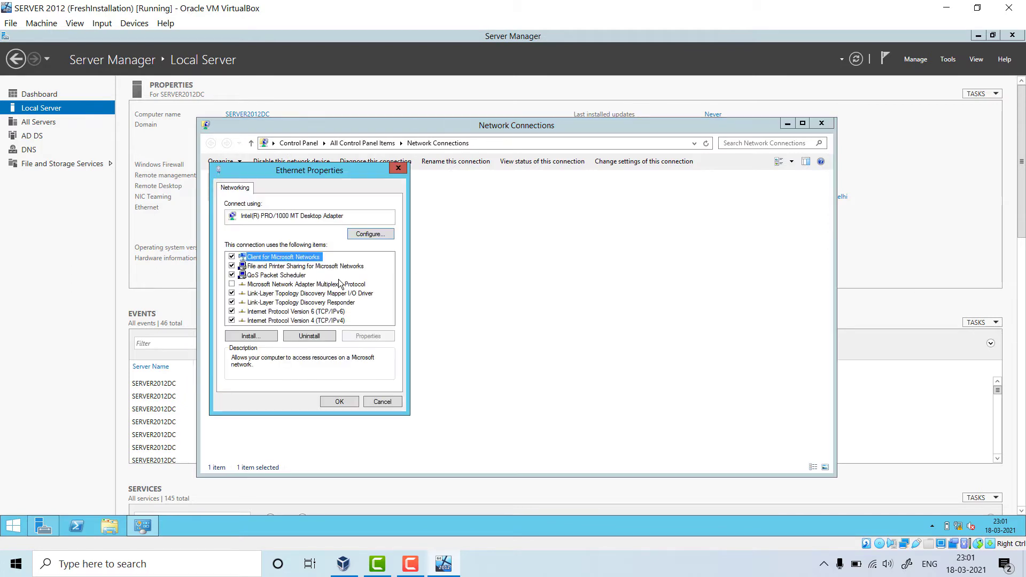
{"action": "double_click", "coordinate": [316, 320]}
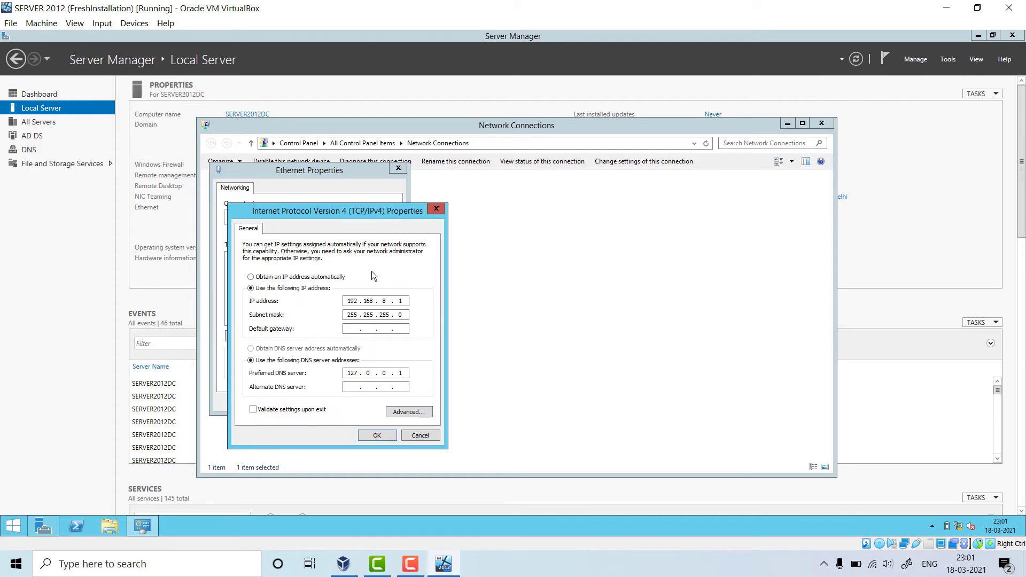
{"action": "left_click", "coordinate": [353, 330]}
{"action": "type", "text": "192 . 168 . 8 . 1"}
{"action": "left_click", "coordinate": [380, 435]}
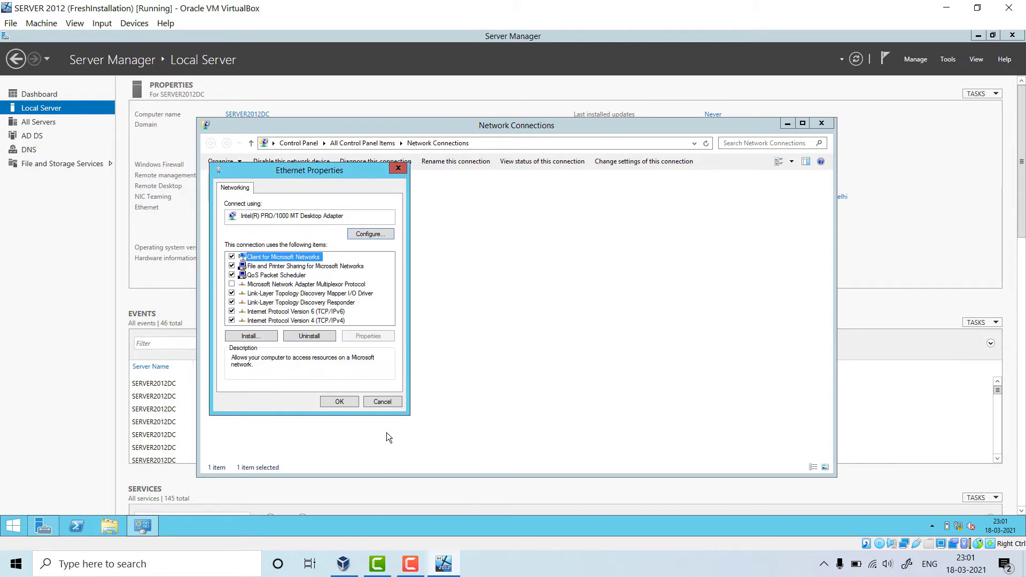
{"action": "left_click", "coordinate": [348, 405]}
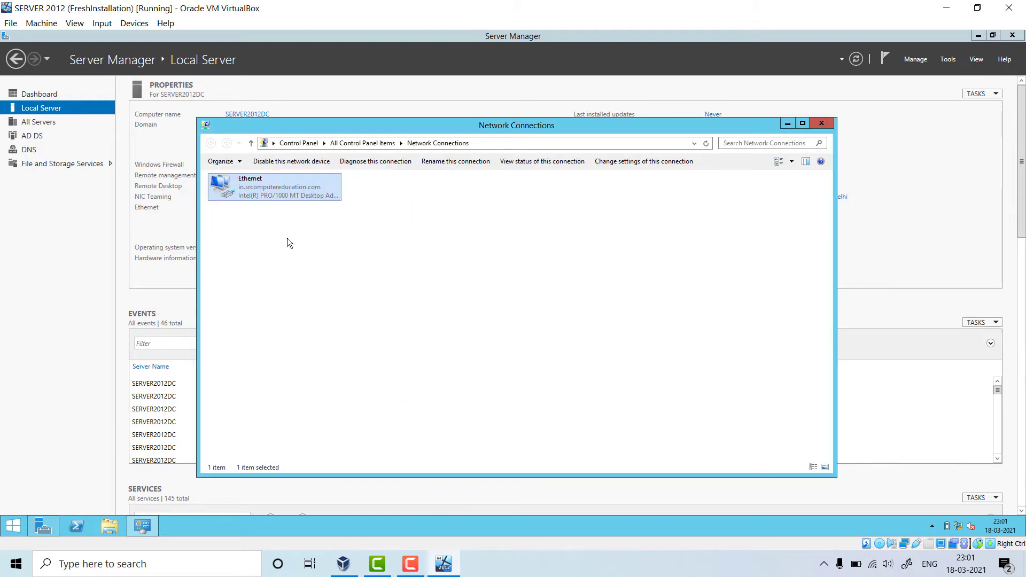
{"action": "left_click", "coordinate": [821, 125]}
{"action": "left_click", "coordinate": [857, 60]}
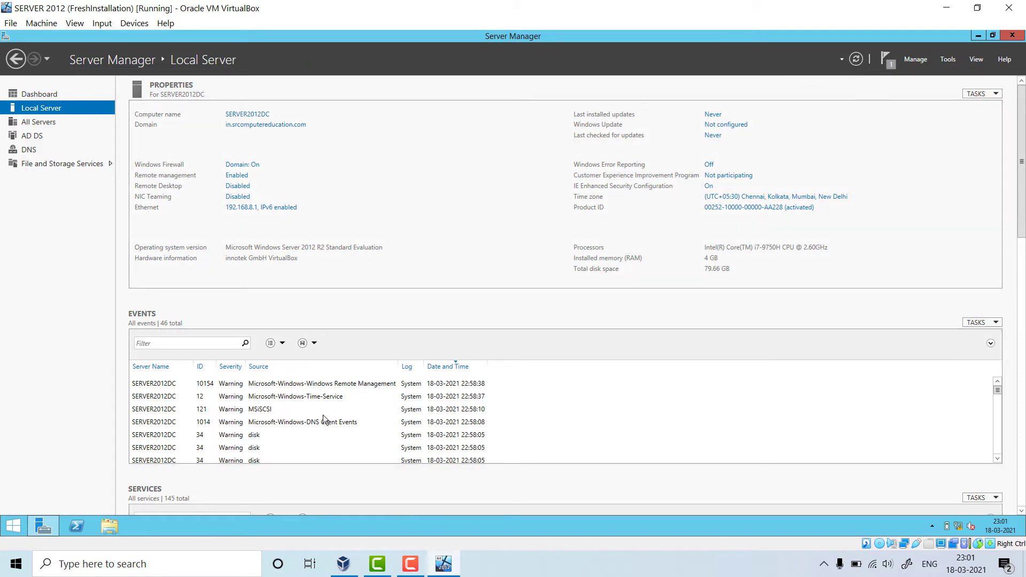
- Start the Window10 virtual machine from VirtualBox Manager
{"action": "left_click", "coordinate": [343, 563]}
{"action": "left_click", "coordinate": [85, 130]}
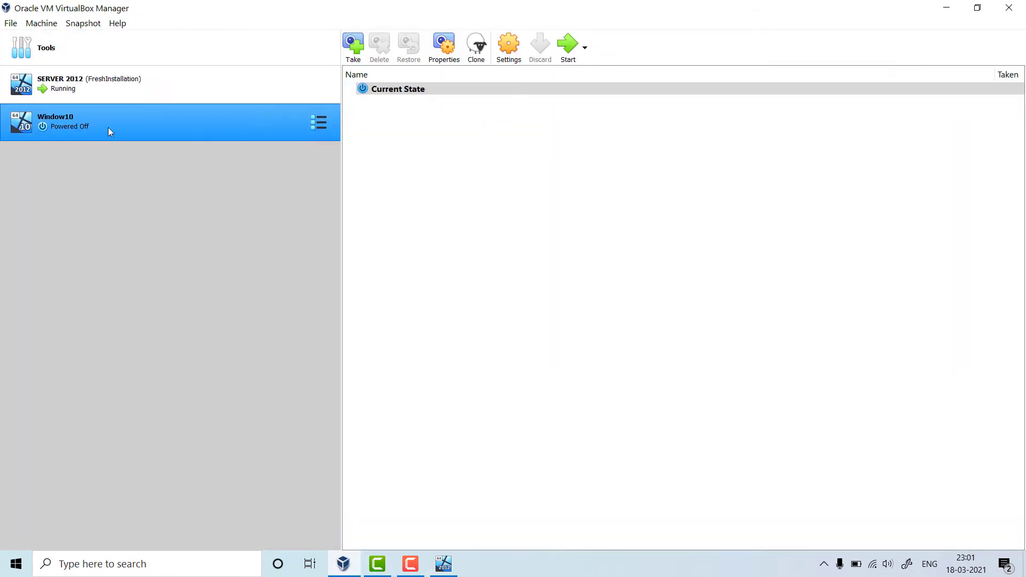
{"action": "right_click", "coordinate": [108, 127]}
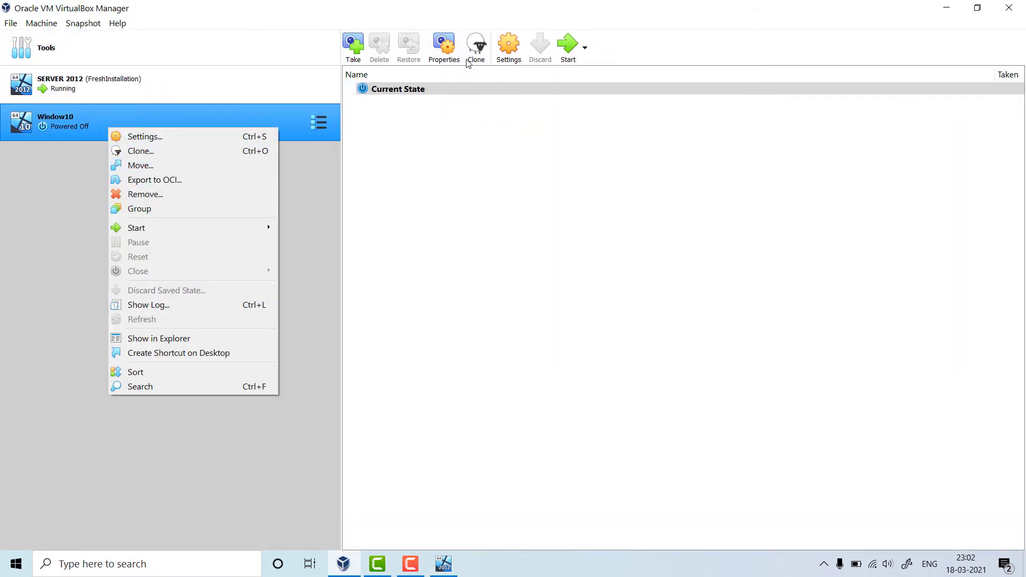
{"action": "left_click", "coordinate": [296, 111]}
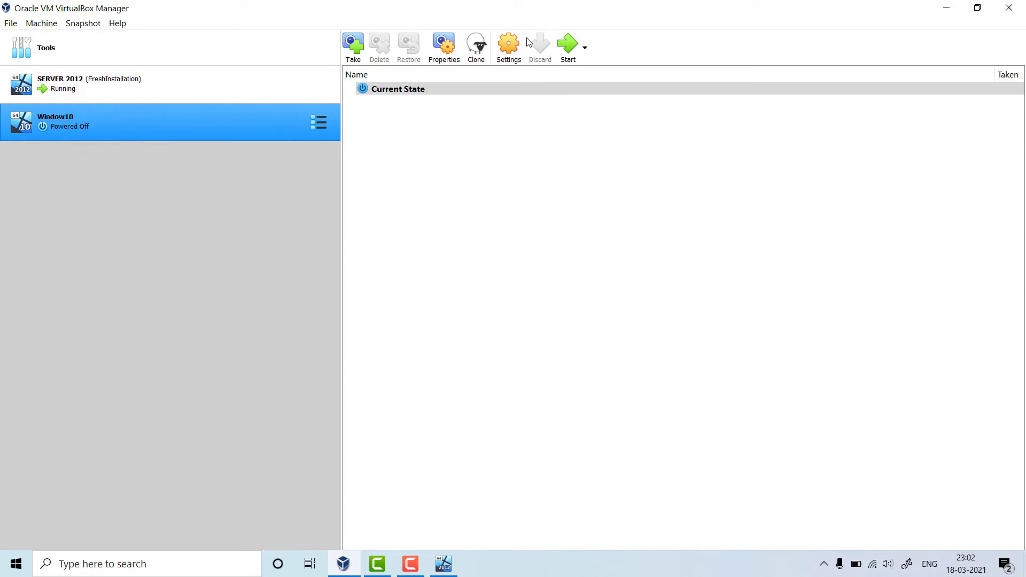
{"action": "left_click", "coordinate": [567, 45]}
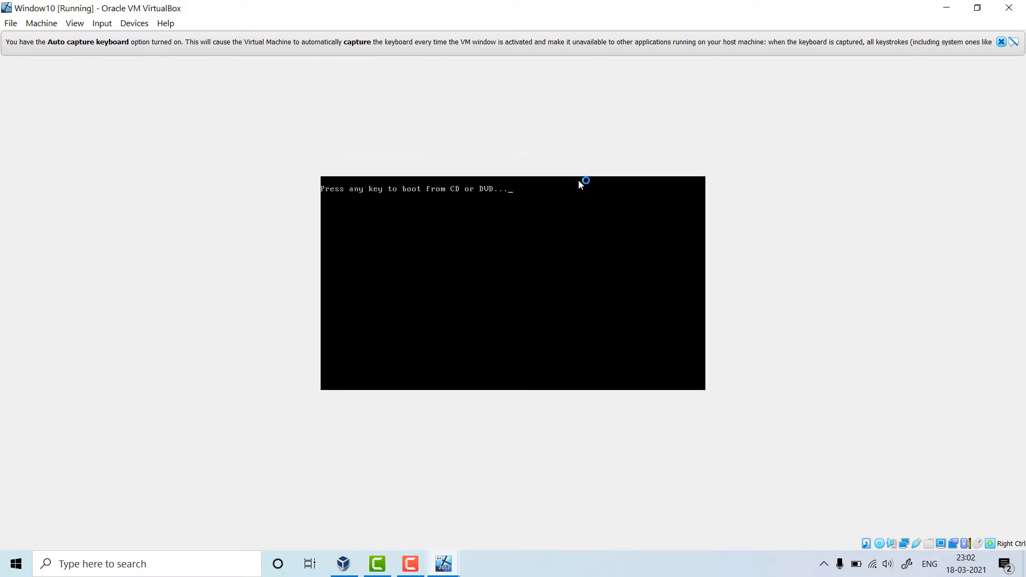
- Continue booting Window10 and close the keyboard and mouse integration notices
{"action": "key", "text": "Return"}
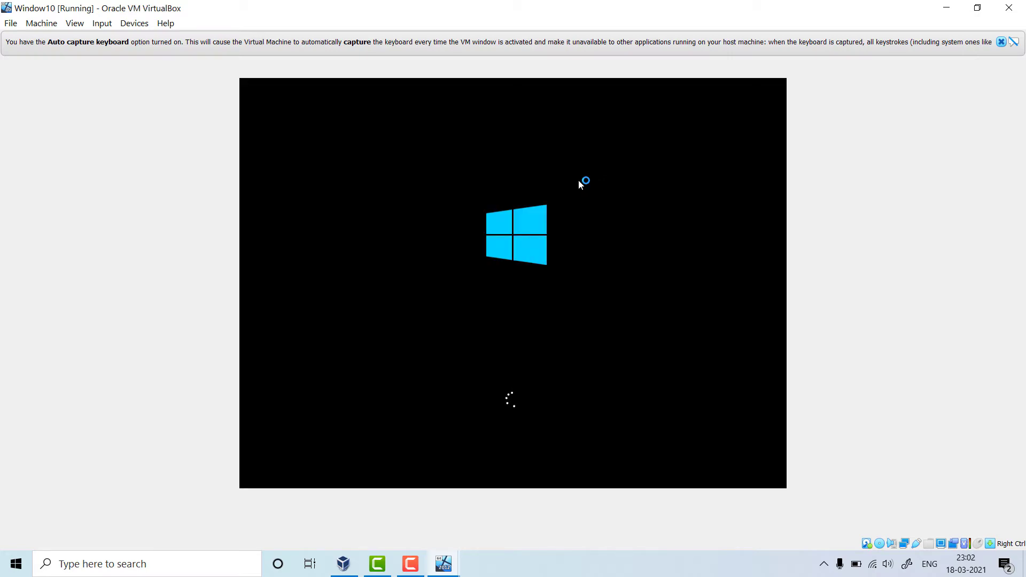
{"action": "left_click", "coordinate": [1001, 42]}
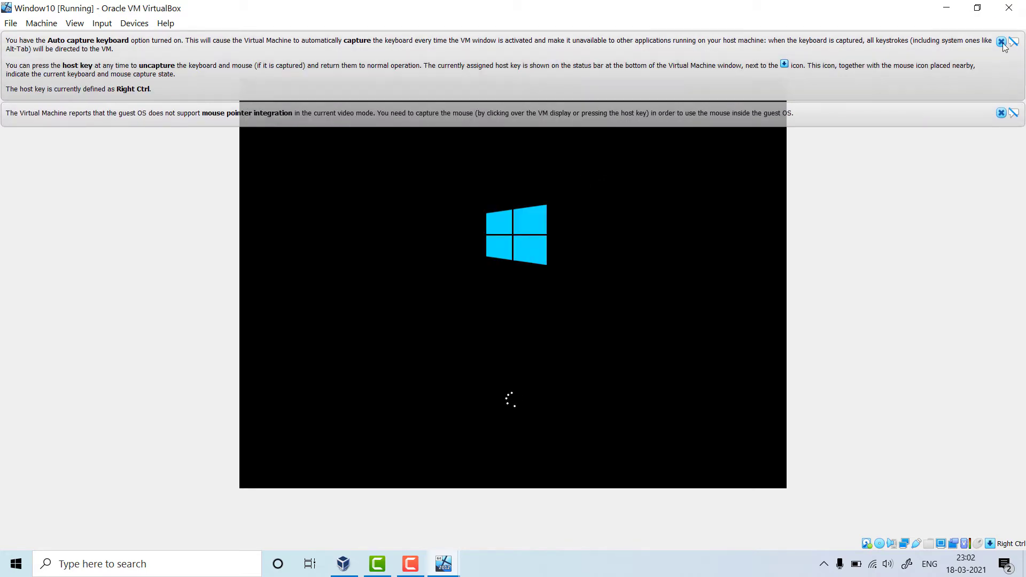
{"action": "left_click", "coordinate": [1001, 42]}
{"action": "left_click", "coordinate": [1002, 42]}
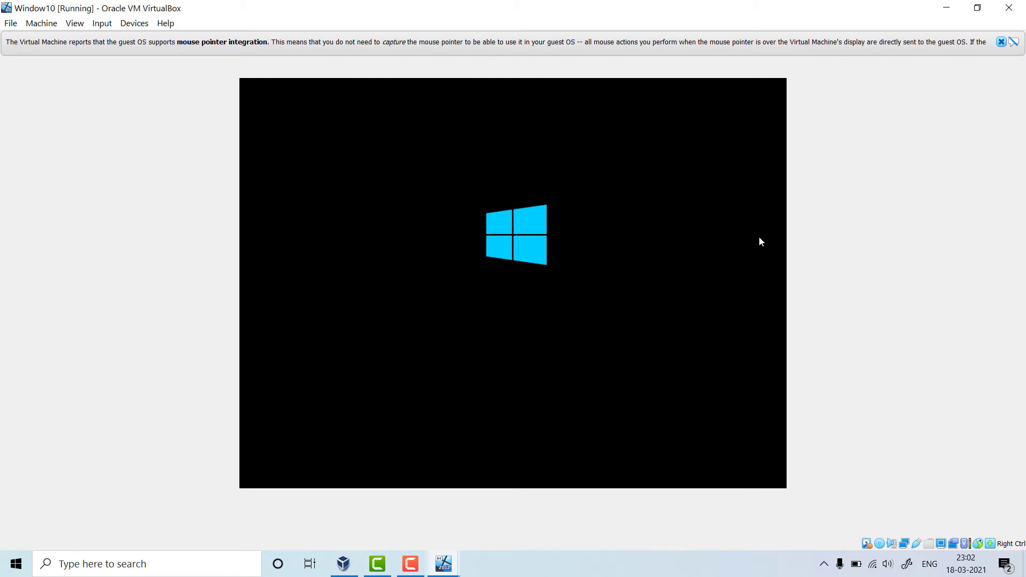
{"action": "left_click", "coordinate": [1002, 43]}
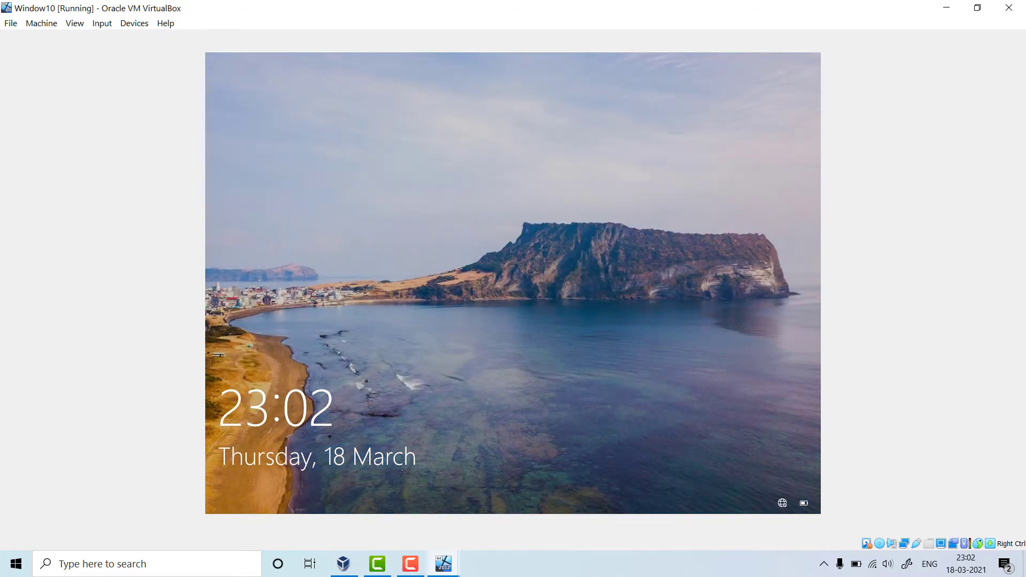
- Sign in to Window10 with its password, then select SERVER 2012 in VirtualBox Manager
{"action": "key", "text": "Return"}
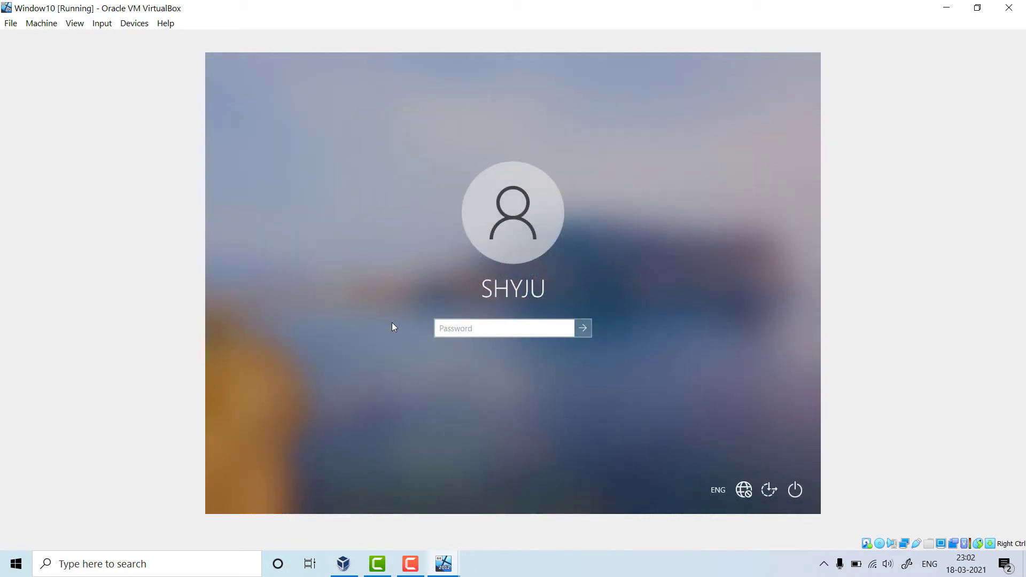
{"action": "type", "text": "**********"}
{"action": "left_click", "coordinate": [588, 328]}
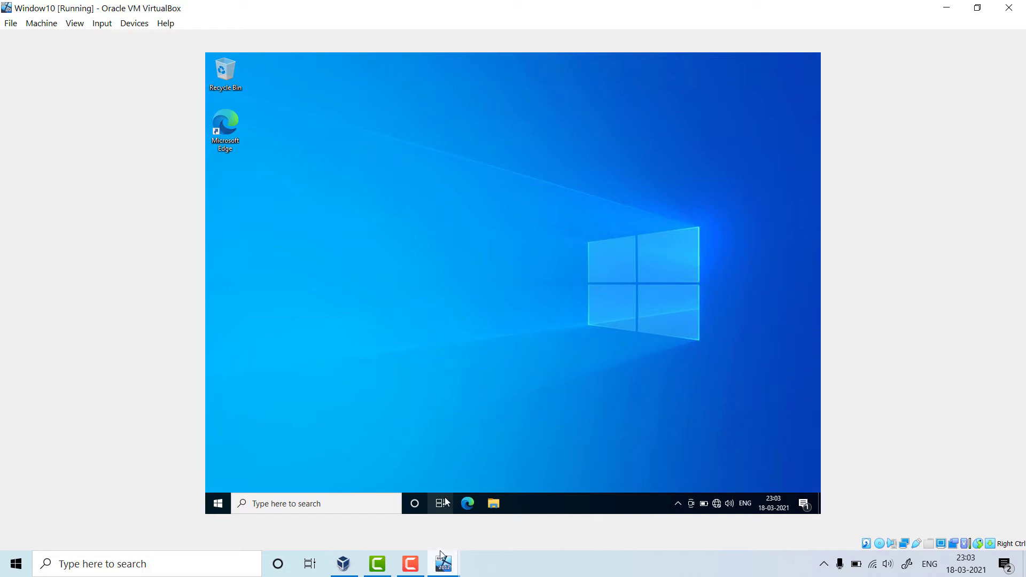
{"action": "left_click", "coordinate": [343, 564]}
{"action": "left_click", "coordinate": [145, 94]}
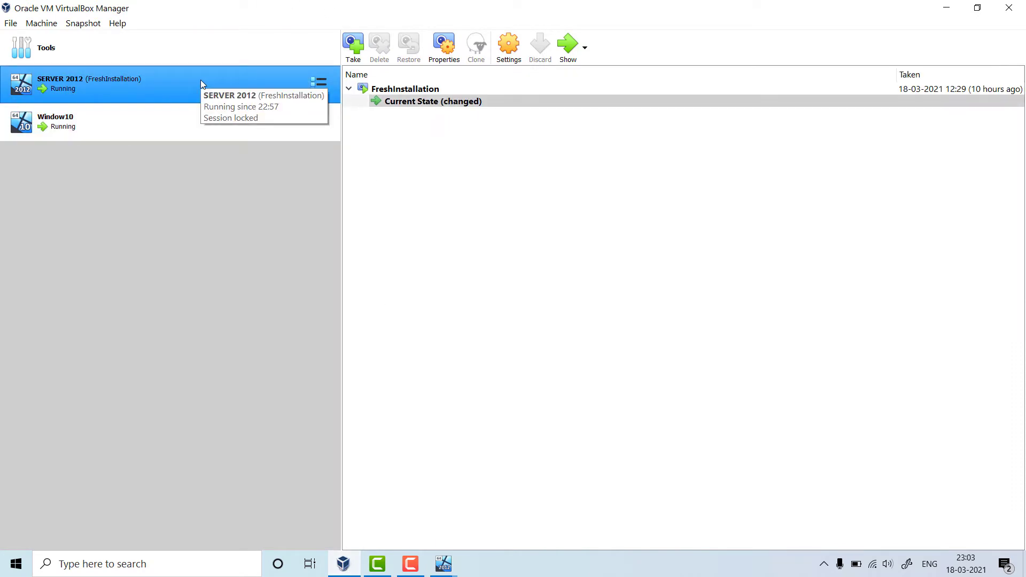
- Switch to the SERVER 2012 window and open the Ethernet adapter's IPv4 Properties
{"action": "left_click", "coordinate": [446, 570]}
{"action": "left_click", "coordinate": [369, 469]}
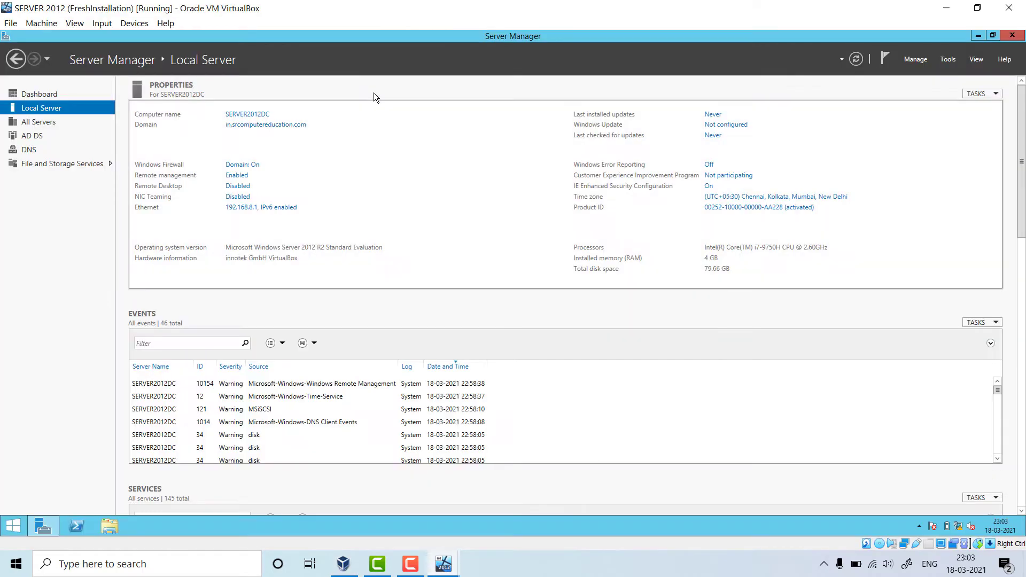
{"action": "left_click", "coordinate": [266, 214]}
{"action": "right_click", "coordinate": [276, 197]}
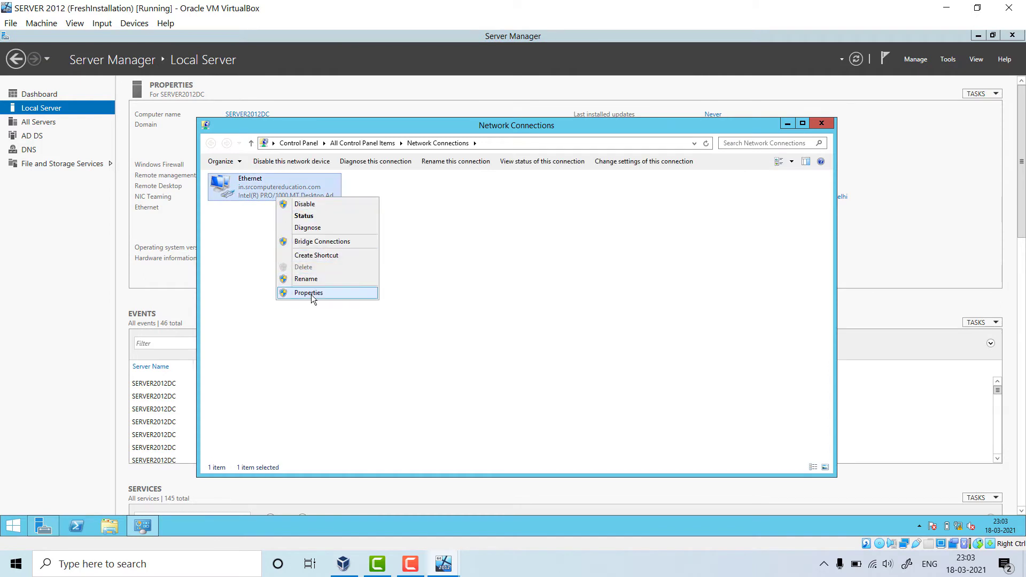
{"action": "left_click", "coordinate": [312, 295]}
{"action": "left_click", "coordinate": [285, 320]}
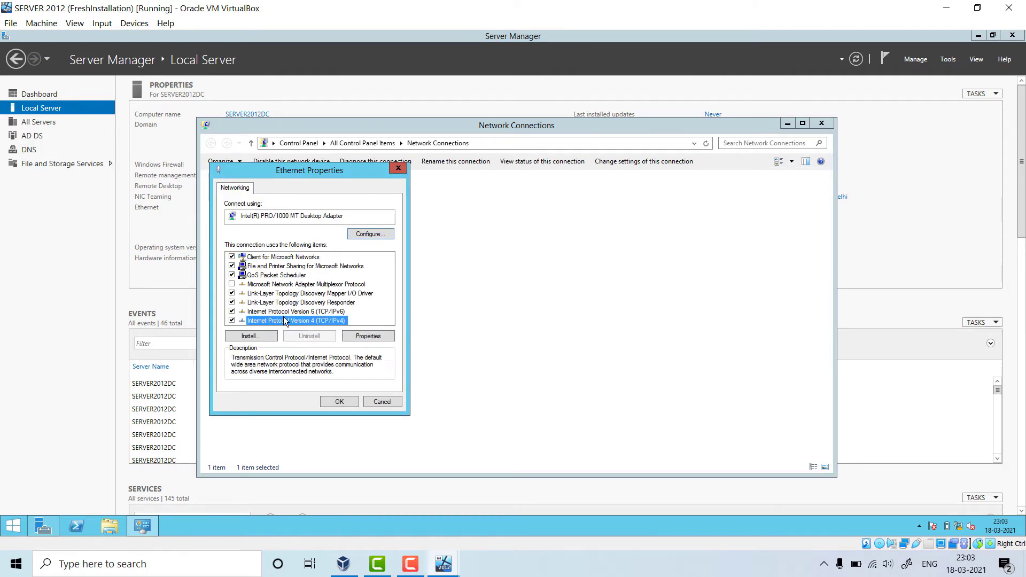
{"action": "double_click", "coordinate": [285, 321]}
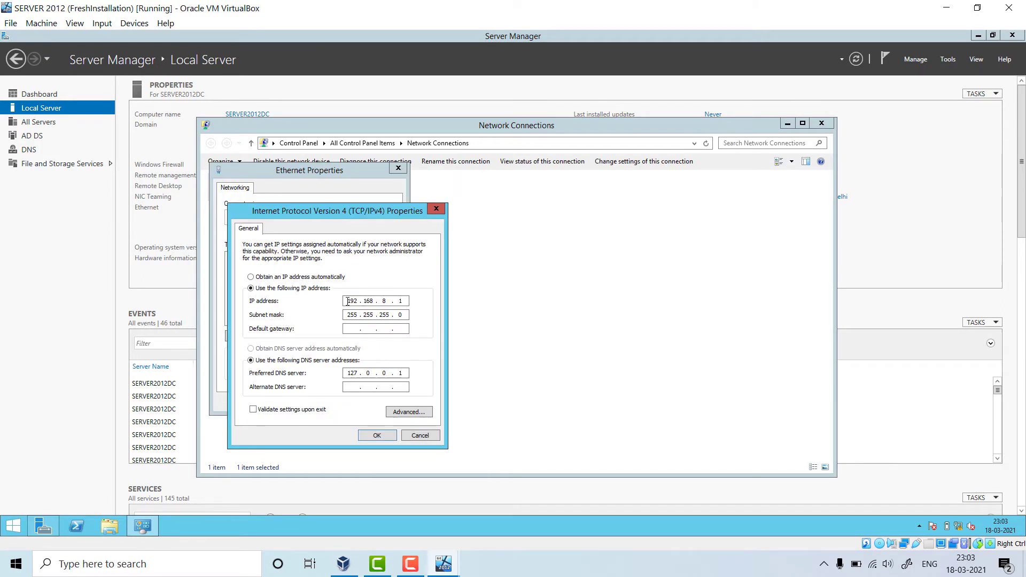
- Enter 192.168.8.1 as the default gateway in the IPv4 Properties
{"action": "left_click_drag", "start_coordinate": [348, 301], "coordinate": [357, 301]}
{"action": "left_click", "coordinate": [371, 301]}
{"action": "double_click", "coordinate": [387, 301]}
{"action": "left_click", "coordinate": [350, 331]}
{"action": "type", "text": "192 . 168 . 8 ."}
{"action": "left_click", "coordinate": [396, 329]}
{"action": "mouse_move", "coordinate": [455, 571]}
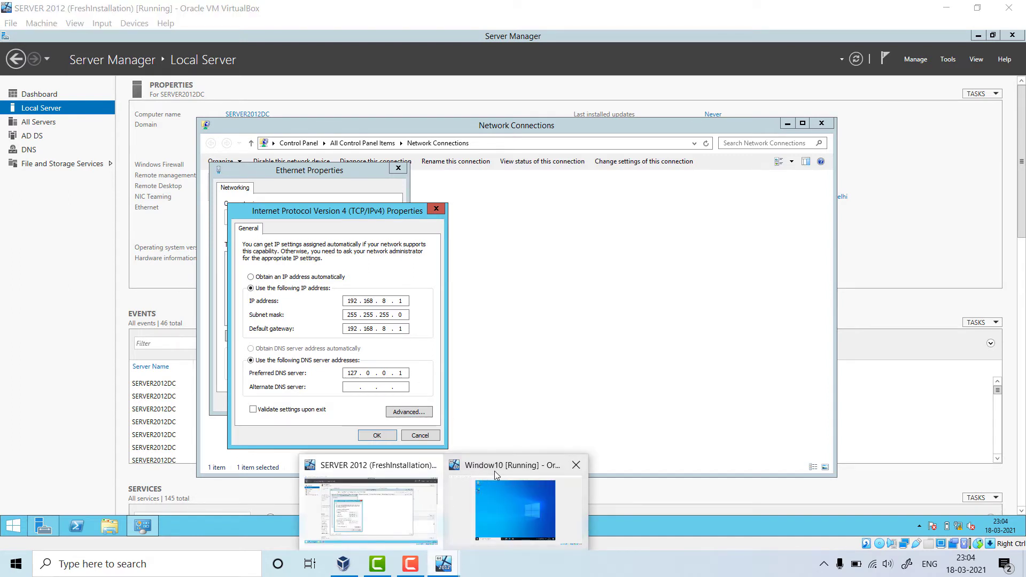
{"action": "mouse_move", "coordinate": [495, 468]}
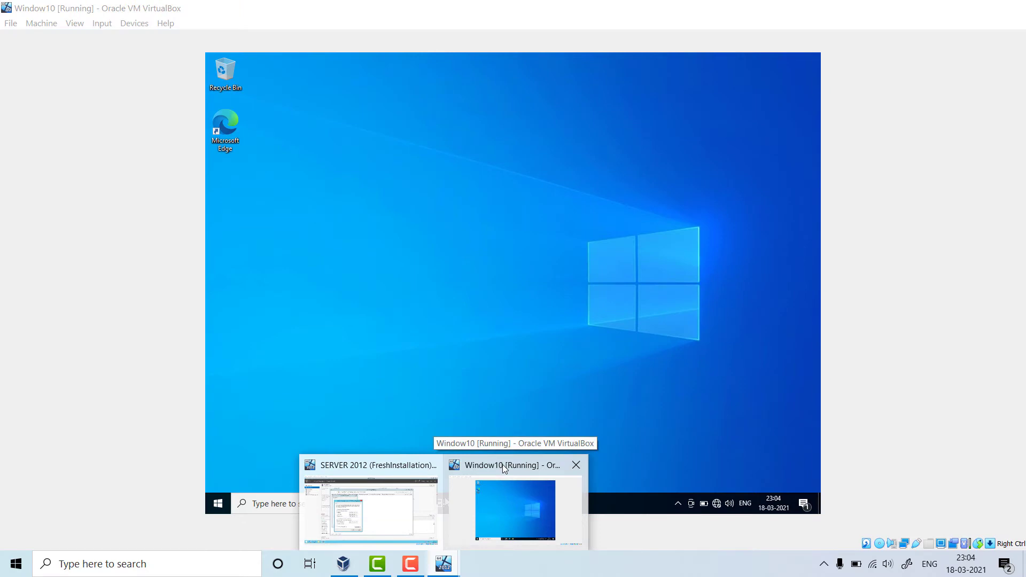
- In the Window10 VM, open the Ethernet Status dialog via Control Panel's Network and Sharing Center
{"action": "left_click", "coordinate": [503, 464]}
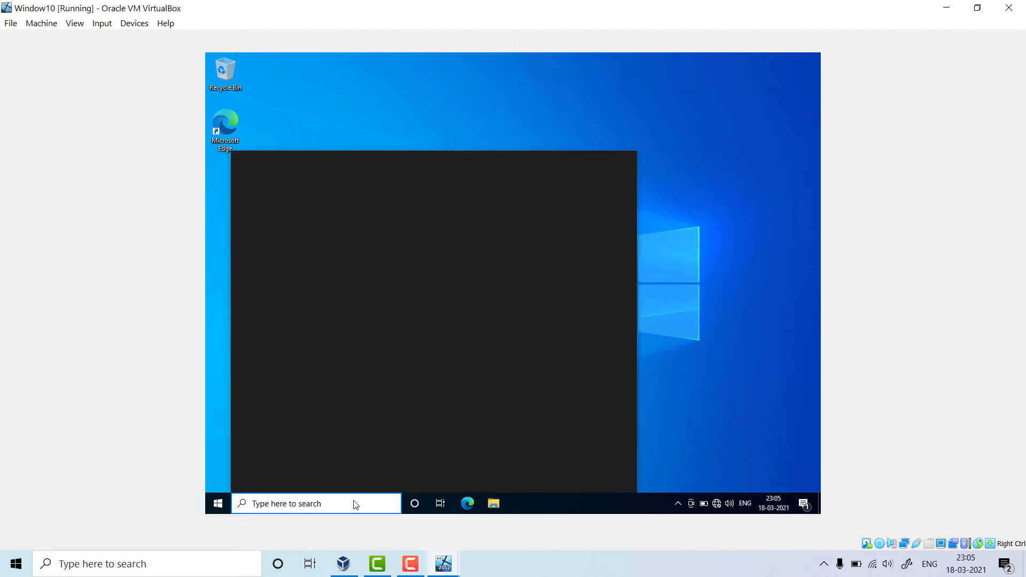
{"action": "type", "text": "control"}
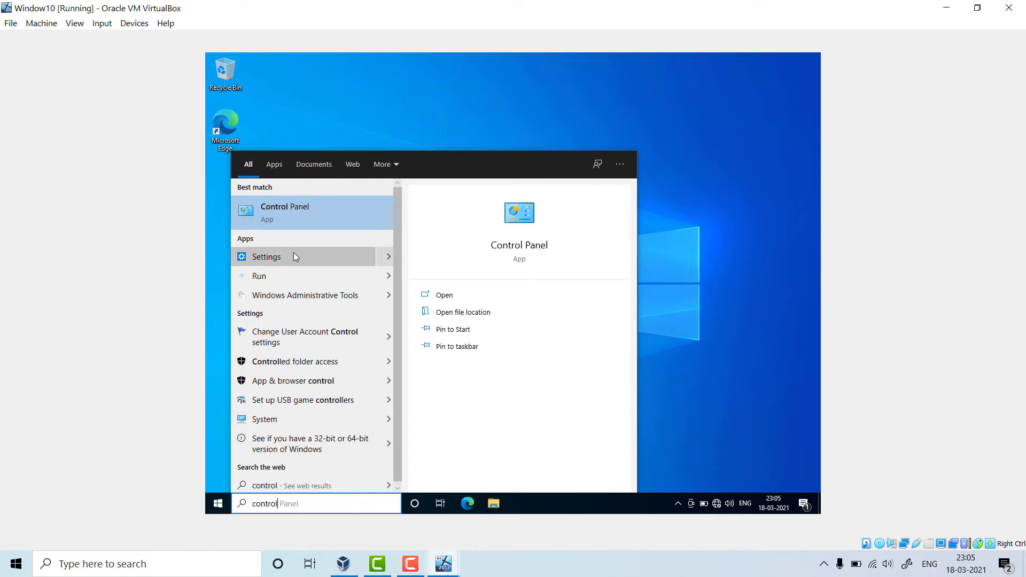
{"action": "left_click", "coordinate": [299, 210]}
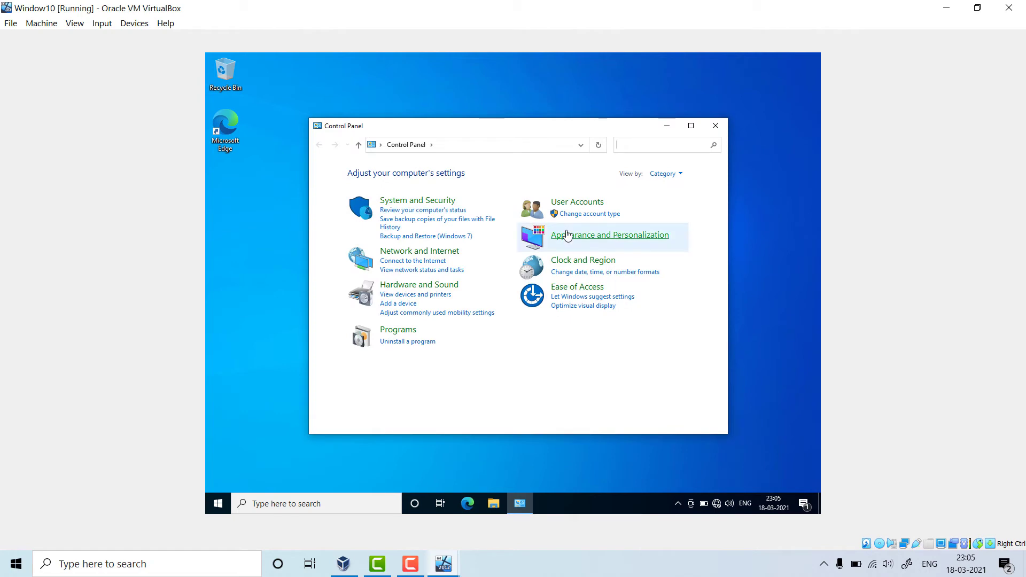
{"action": "left_click", "coordinate": [434, 252]}
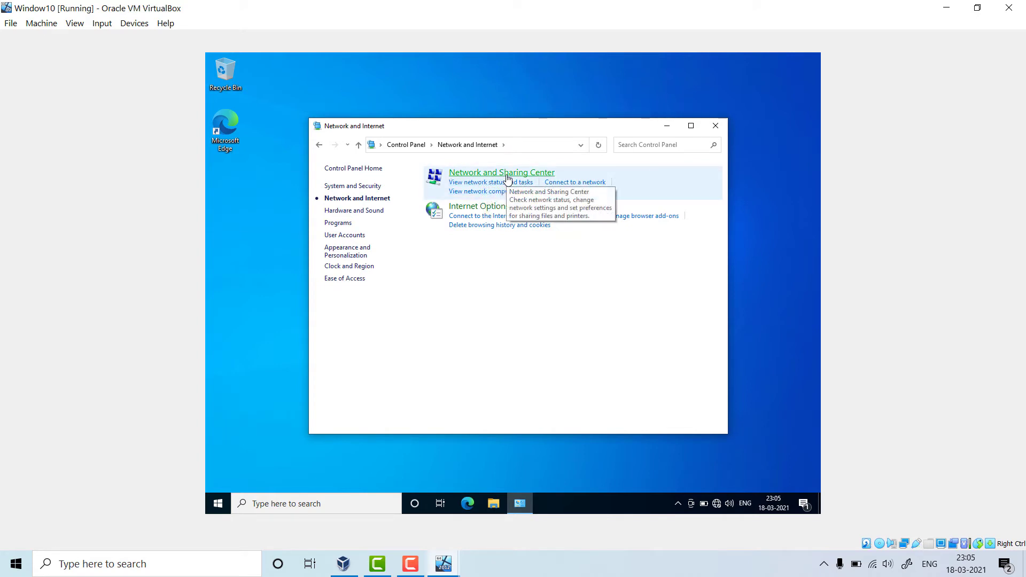
{"action": "left_click", "coordinate": [507, 173]}
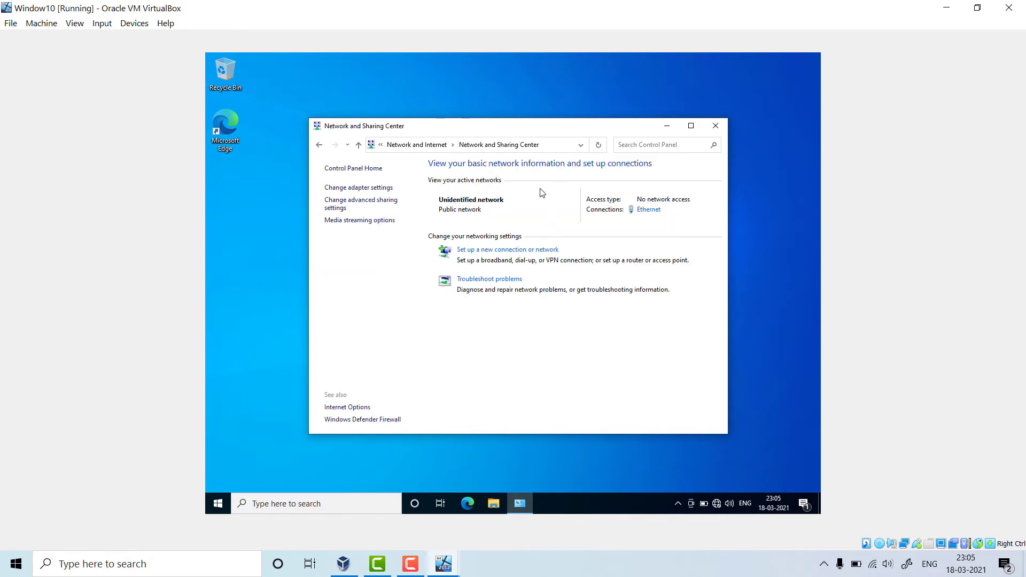
{"action": "left_click", "coordinate": [648, 210]}
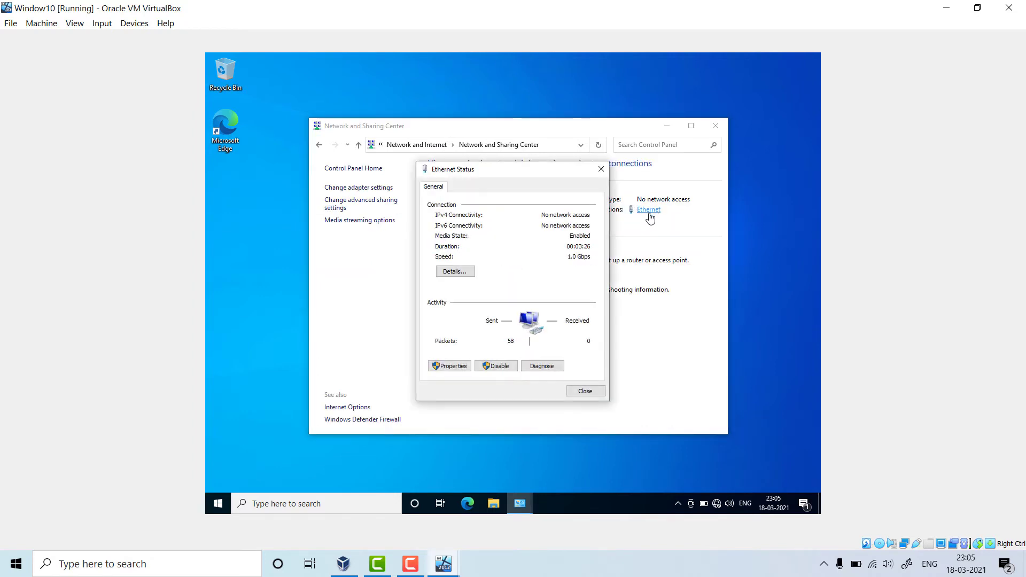
- Open the Internet Protocol Version 4 (TCP/IPv4) properties from the Ethernet adapter's Properties
{"action": "left_click", "coordinate": [457, 366]}
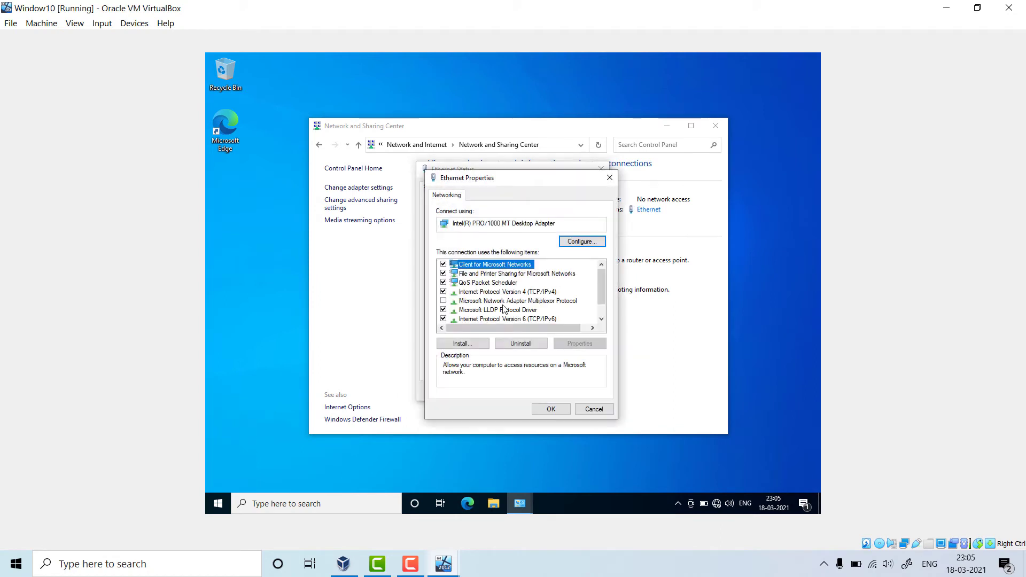
{"action": "scroll", "coordinate": [551, 319], "scroll_direction": "down", "scroll_amount": 1}
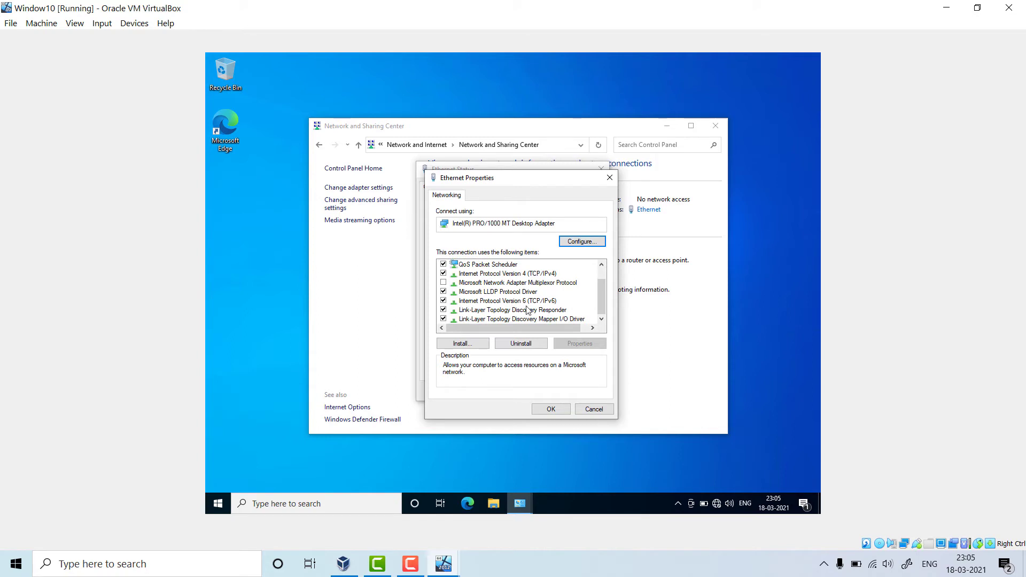
{"action": "left_click", "coordinate": [527, 275]}
{"action": "double_click", "coordinate": [527, 275]}
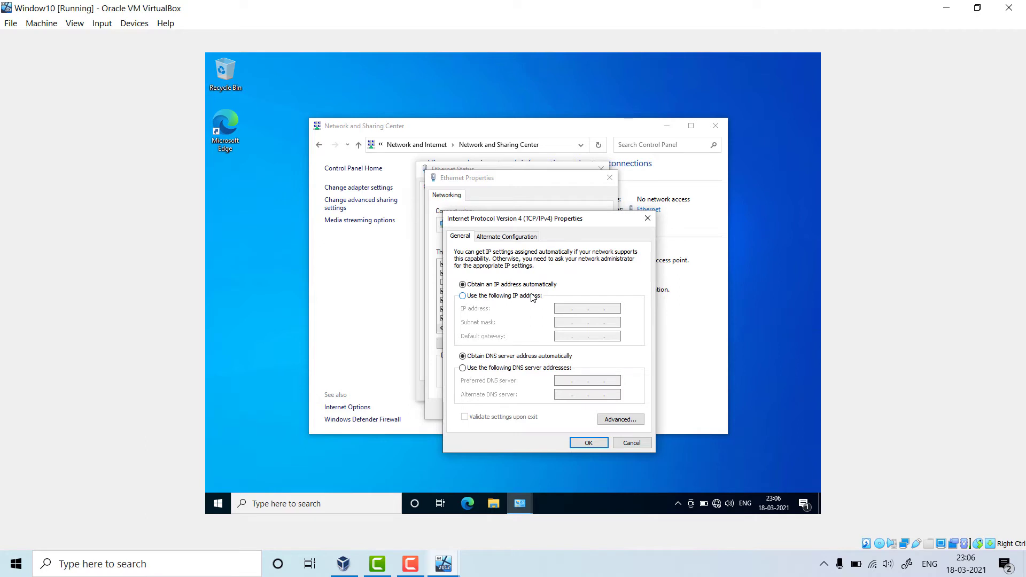
- Set static IP 192.168.8.2, mask 255.255.255.0, gateway and DNS 192.168.8.1, and save
{"action": "left_click", "coordinate": [496, 298]}
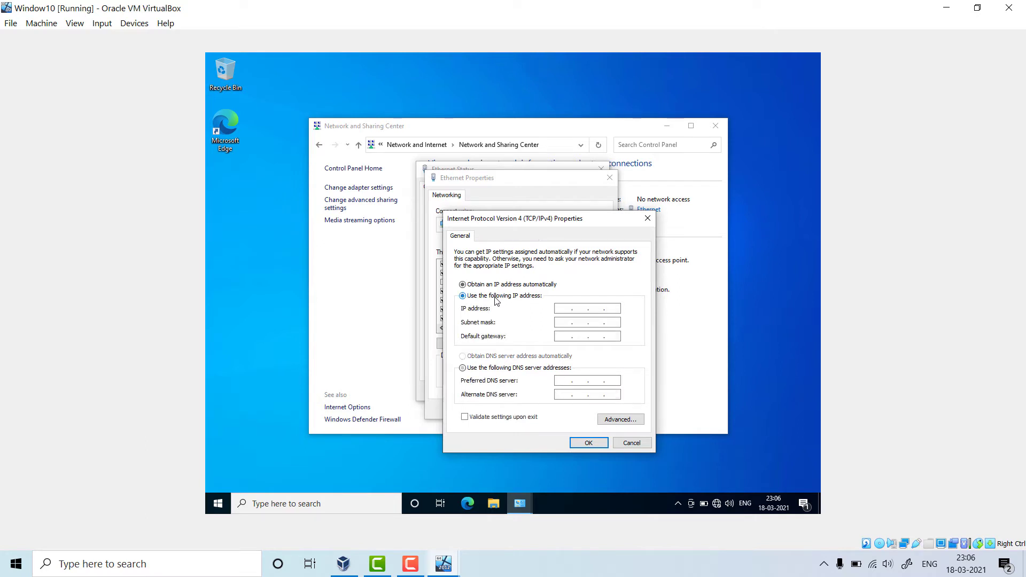
{"action": "left_click", "coordinate": [562, 309]}
{"action": "type", "text": "192 . "}
{"action": "type", "text": "168 . "}
{"action": "type", "text": "7"}
{"action": "left_click", "coordinate": [560, 323]}
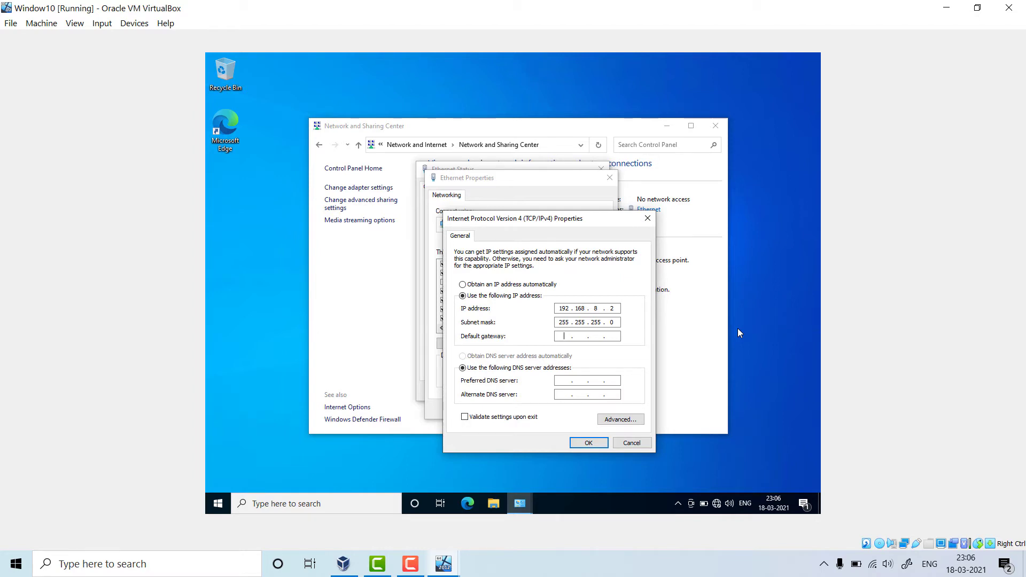
{"action": "type", "text": "192 . 168 . 8 . 2"}
{"action": "left_click", "coordinate": [564, 380]}
{"action": "type", "text": "192 . 168"}
{"action": "left_click", "coordinate": [615, 381]}
{"action": "type", "text": "1"}
{"action": "left_click", "coordinate": [595, 446]}
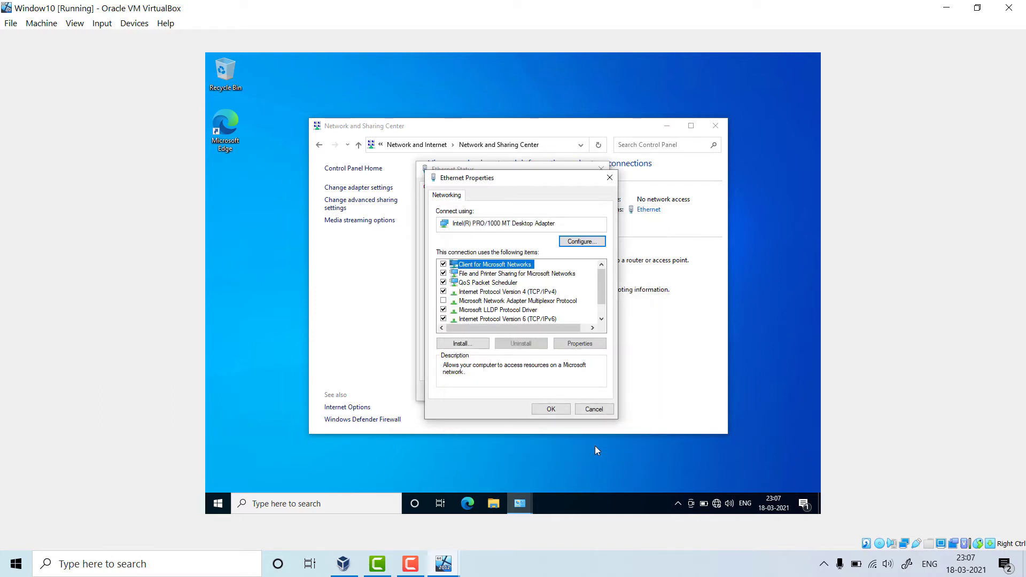
- Close Ethernet Properties and Status, decline discoverability on Network 2, and close Network and Sharing Center
{"action": "left_click", "coordinate": [550, 410]}
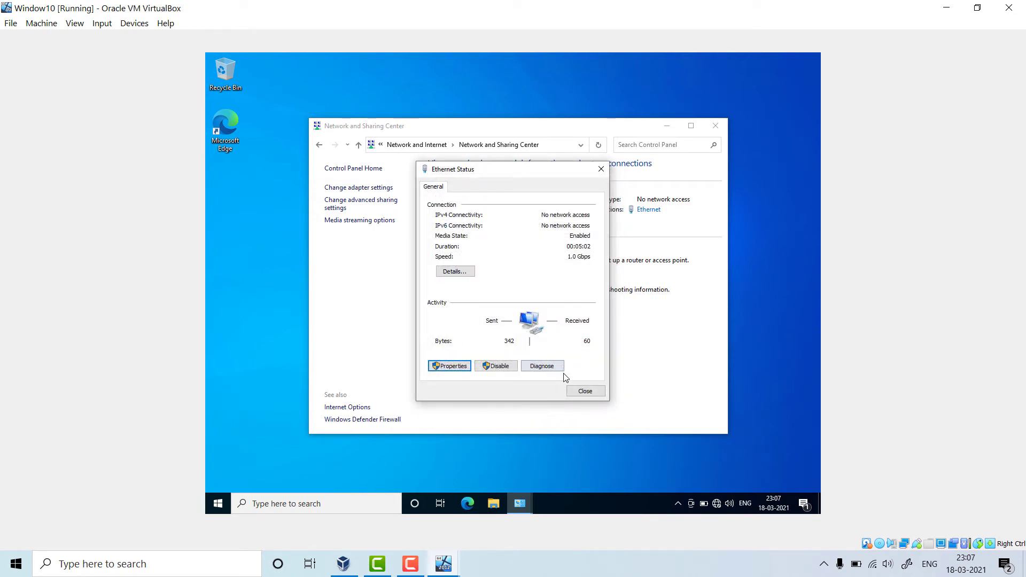
{"action": "left_click", "coordinate": [577, 394]}
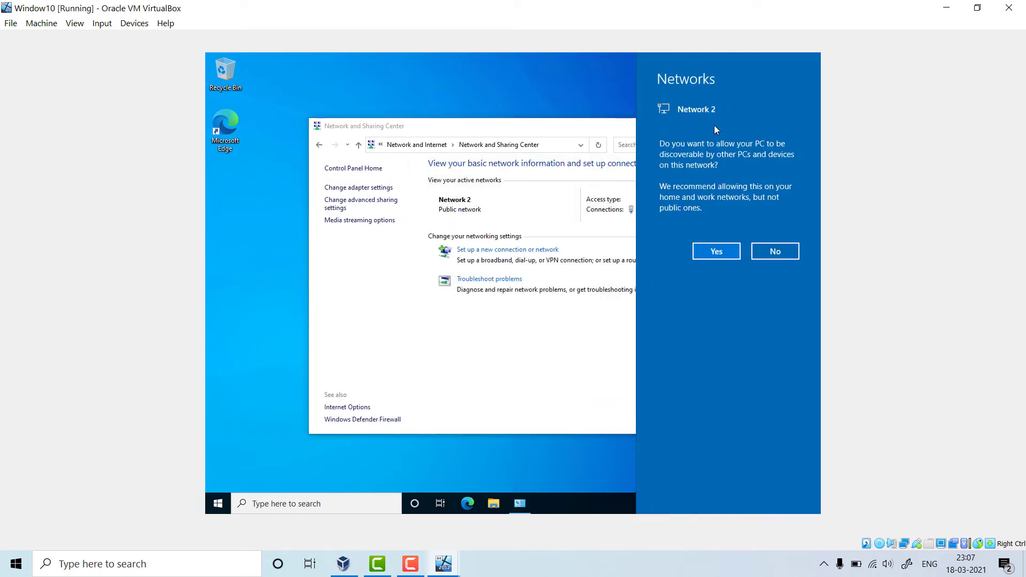
{"action": "left_click", "coordinate": [771, 254]}
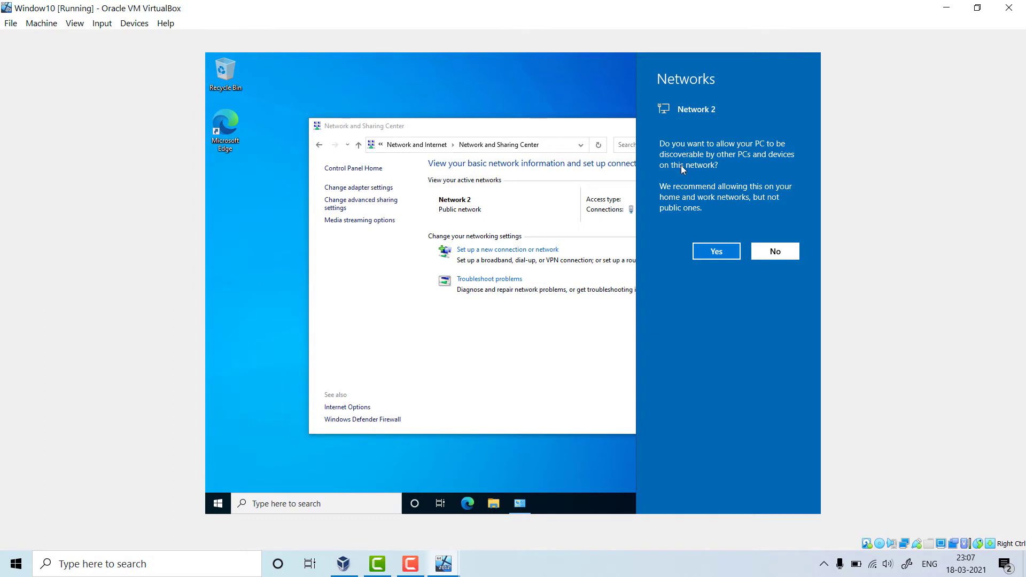
{"action": "left_click", "coordinate": [715, 125]}
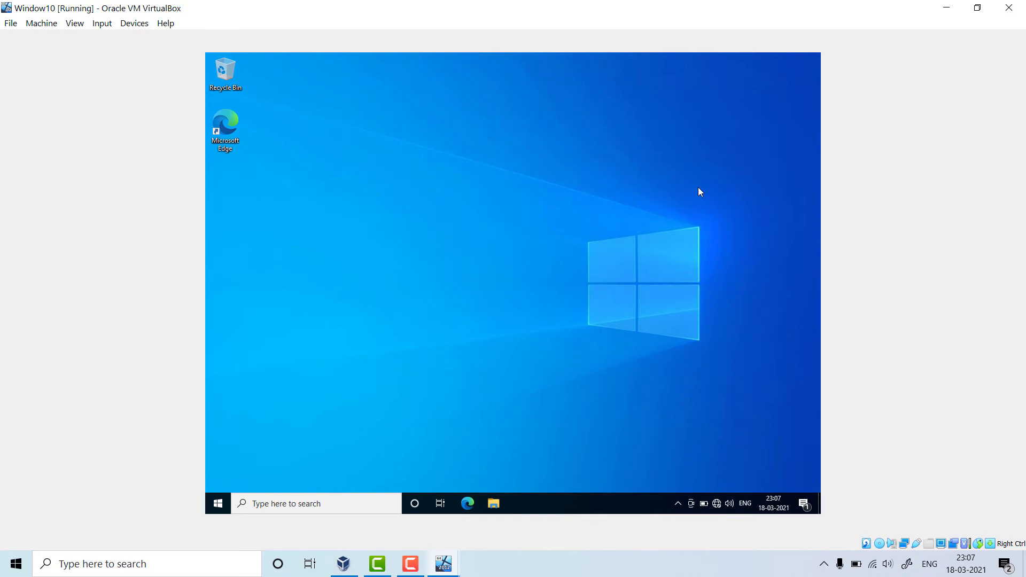
- Run ipconfig /all in a maximized Command Prompt to confirm 192.168.8.2 and DNS 192.168.8.1
{"action": "left_click", "coordinate": [346, 505]}
{"action": "type", "text": "cmd"}
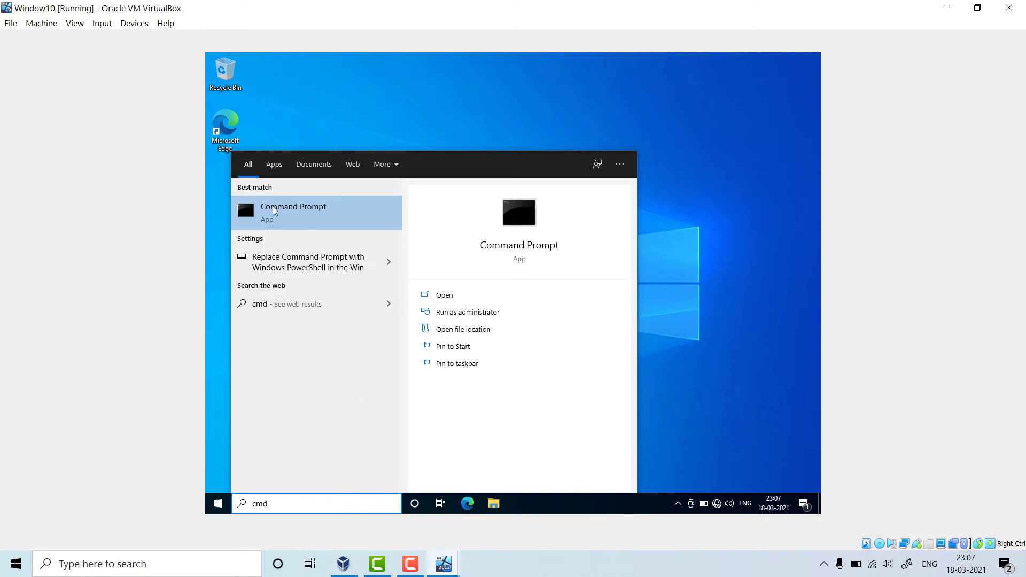
{"action": "left_click", "coordinate": [288, 212]}
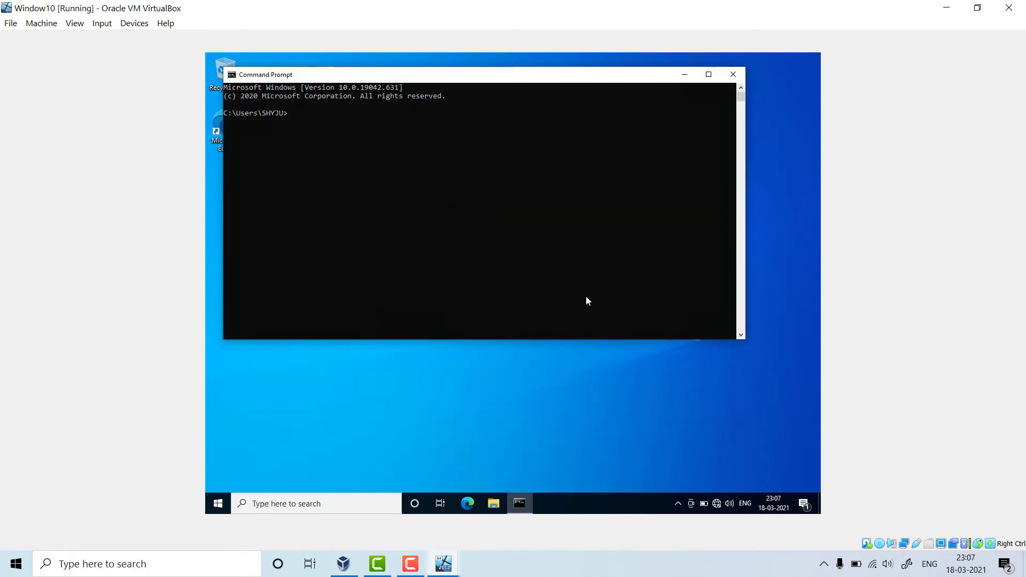
{"action": "type", "text": "ipconfig /all"}
{"action": "key", "text": "Return"}
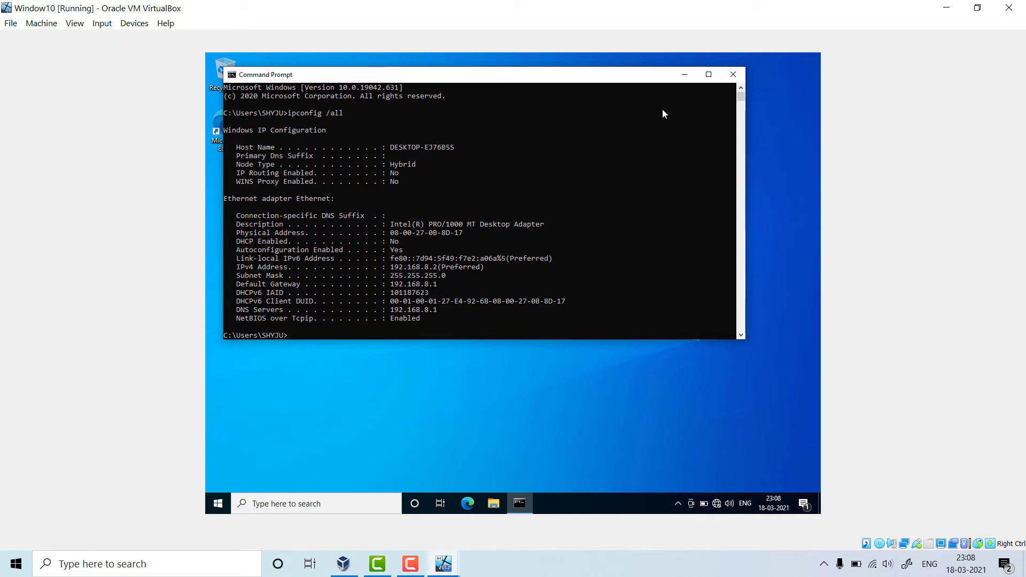
{"action": "left_click", "coordinate": [709, 74]}
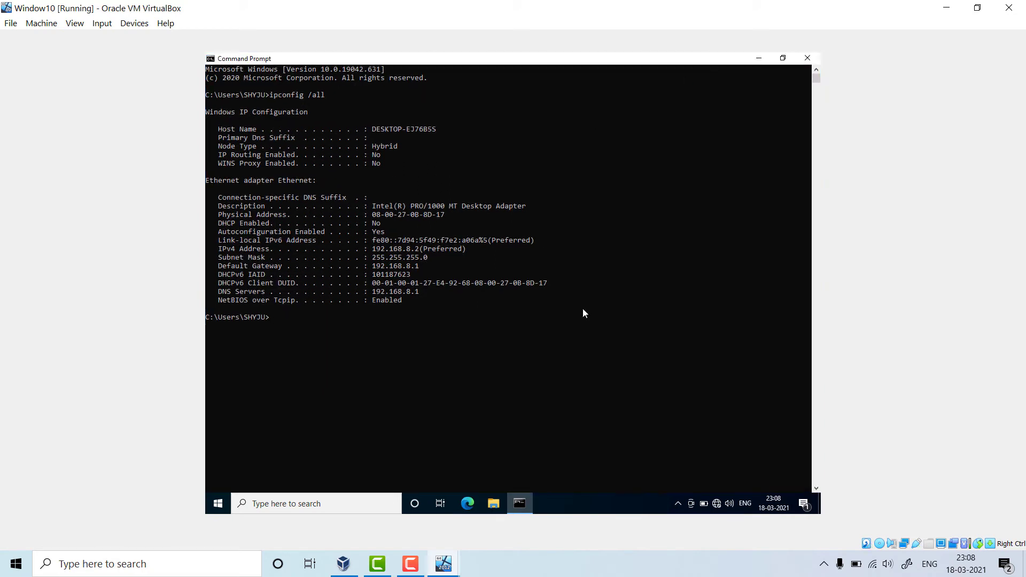
- Set the Command Prompt font size to 36 in the console properties
{"action": "right_click", "coordinate": [294, 55]}
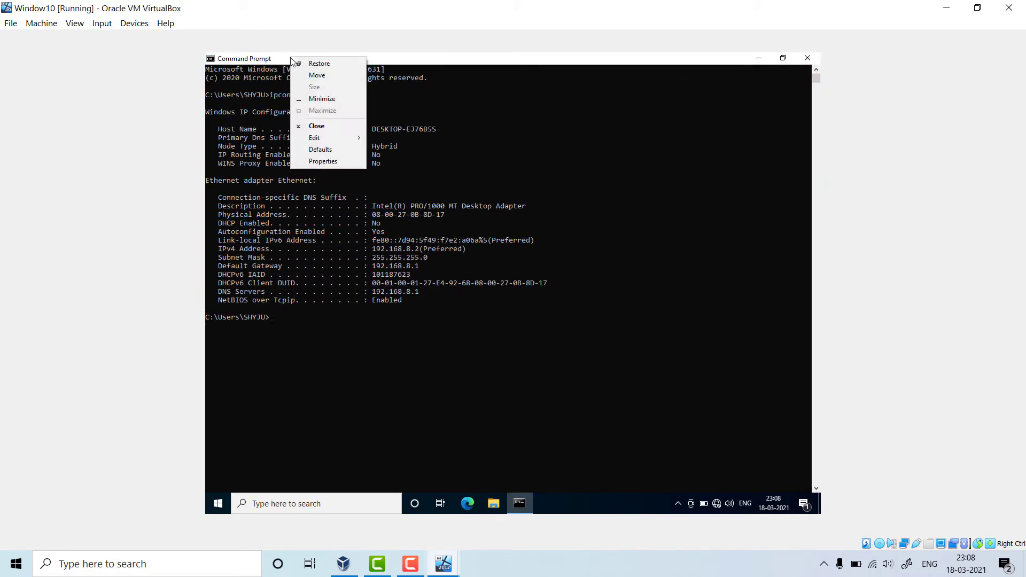
{"action": "left_click", "coordinate": [322, 162]}
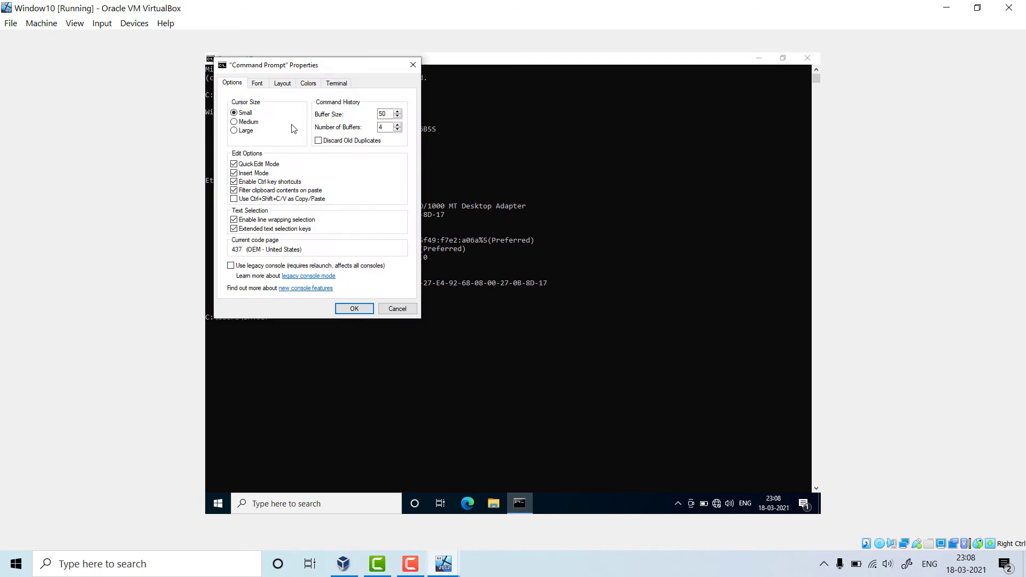
{"action": "left_click", "coordinate": [257, 83]}
{"action": "left_click", "coordinate": [235, 154]}
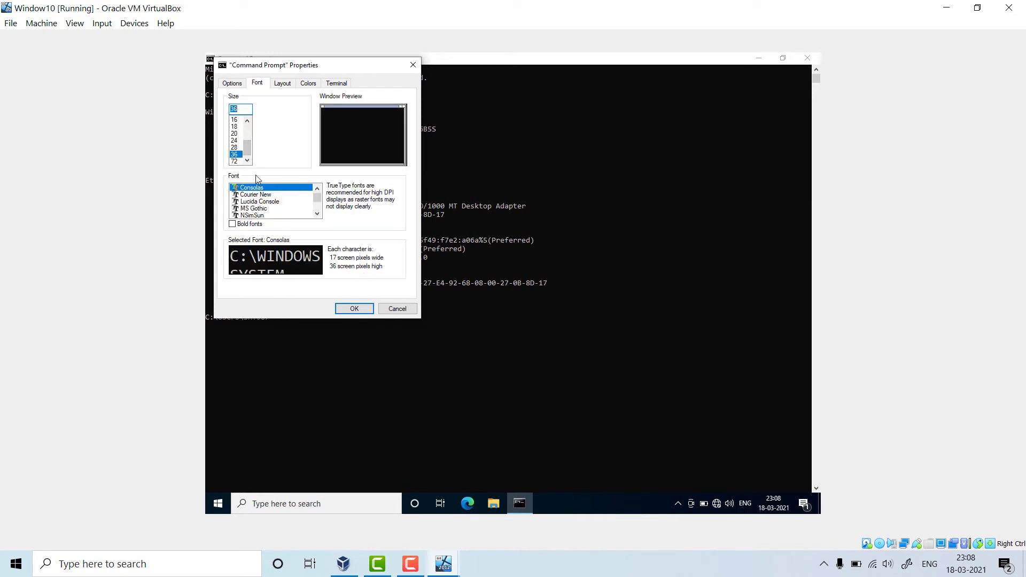
{"action": "left_click", "coordinate": [345, 310]}
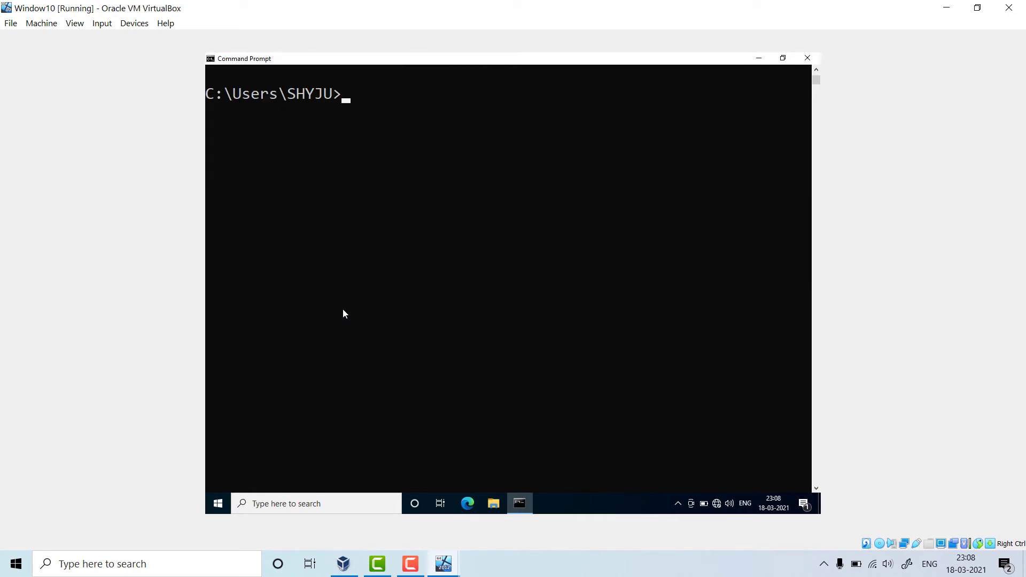
- Rerun ipconfig /all to review the configuration, then exit the Command Prompt
{"action": "type", "text": "ipconfig  /all"}
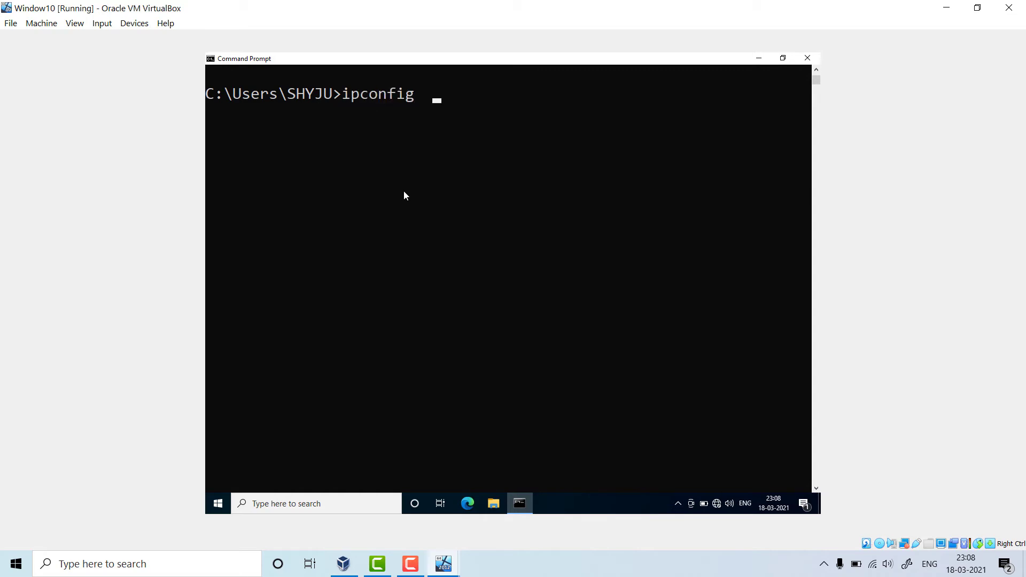
{"action": "key", "text": "Return"}
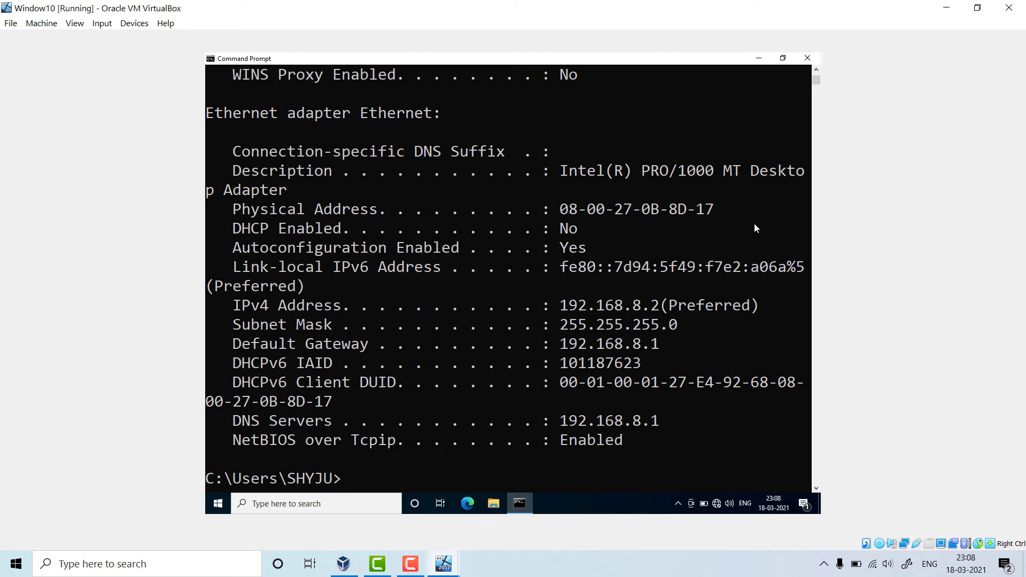
{"action": "type", "text": "exit"}
{"action": "key", "text": "Return"}
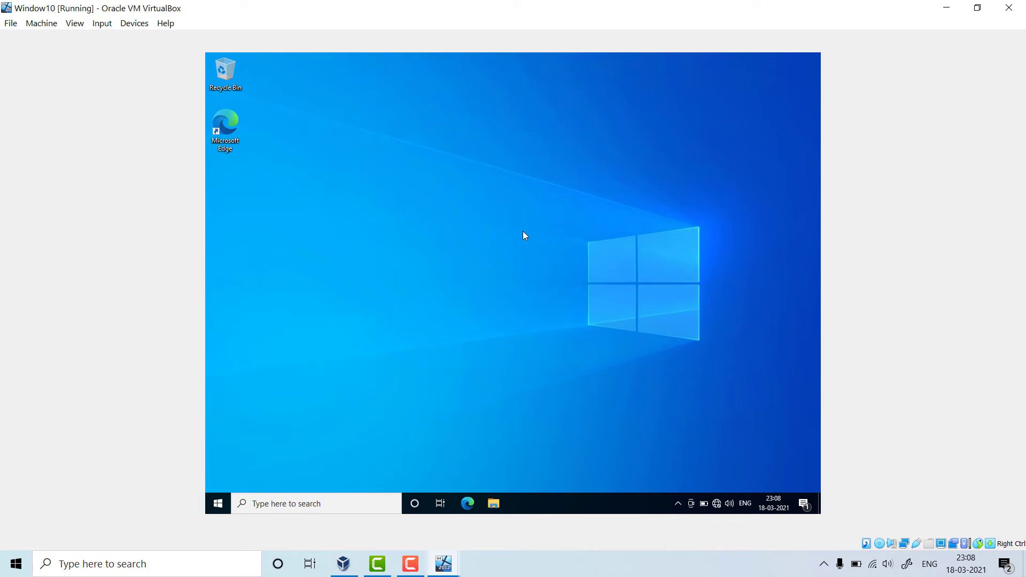
- Open a new Command Prompt and ping 192.168.8.1, receiving four replies with 0% loss
{"action": "left_click", "coordinate": [335, 508]}
{"action": "type", "text": "cmd"}
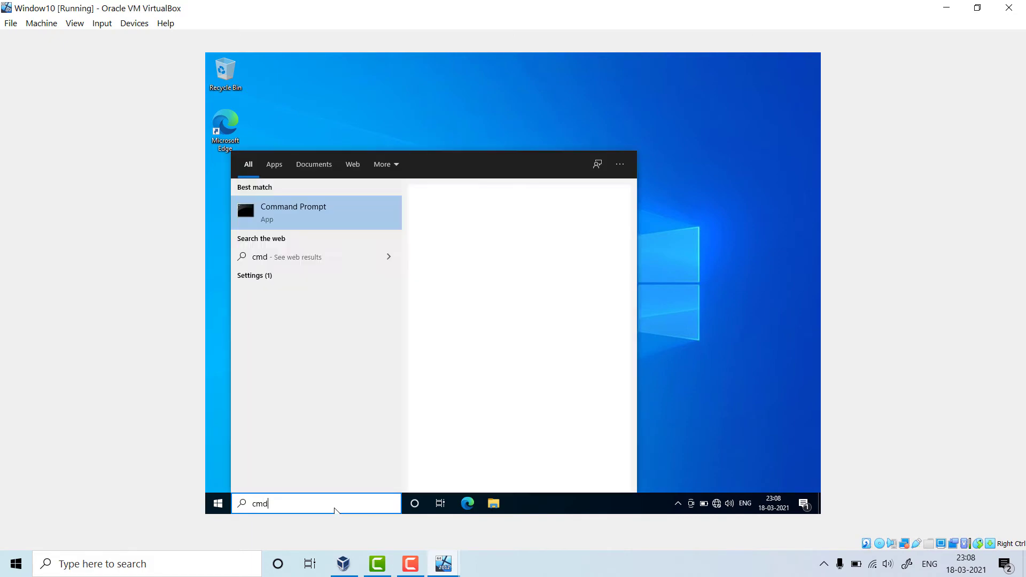
{"action": "key", "text": "Return"}
{"action": "type", "text": "ping"}
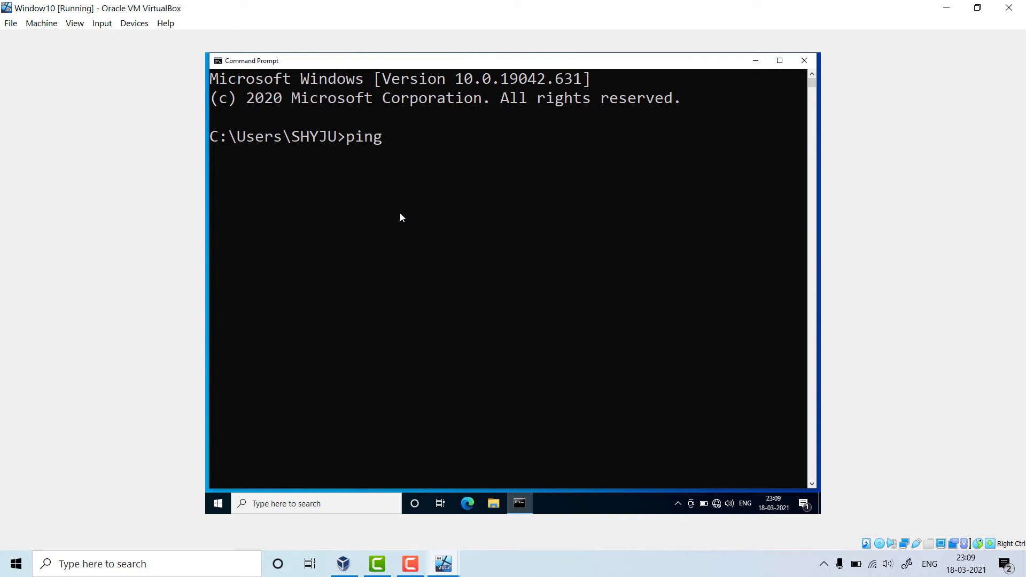
{"action": "type", "text": "192.168."}
{"action": "type", "text": "8.1"}
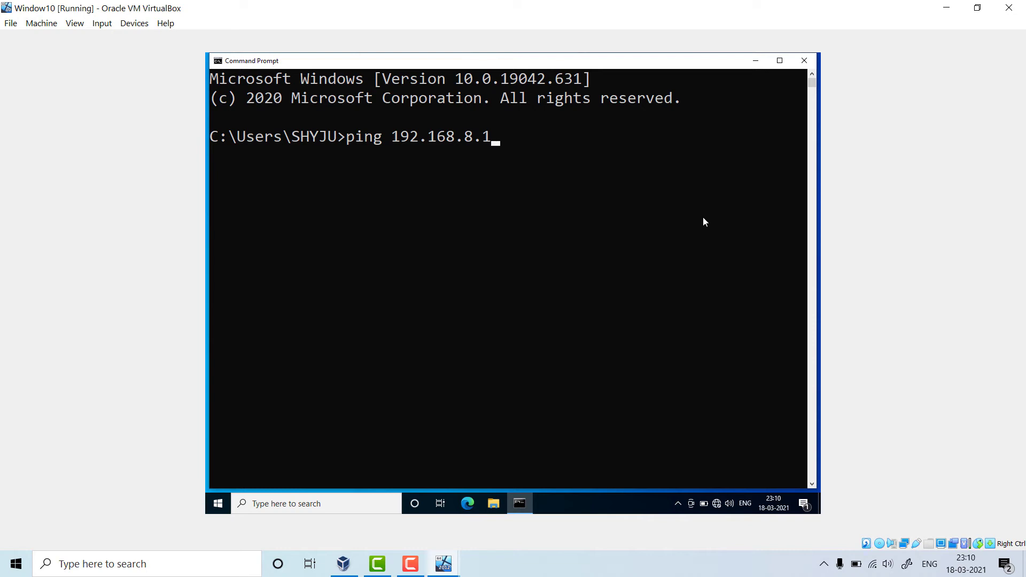
{"action": "left_click", "coordinate": [780, 60]}
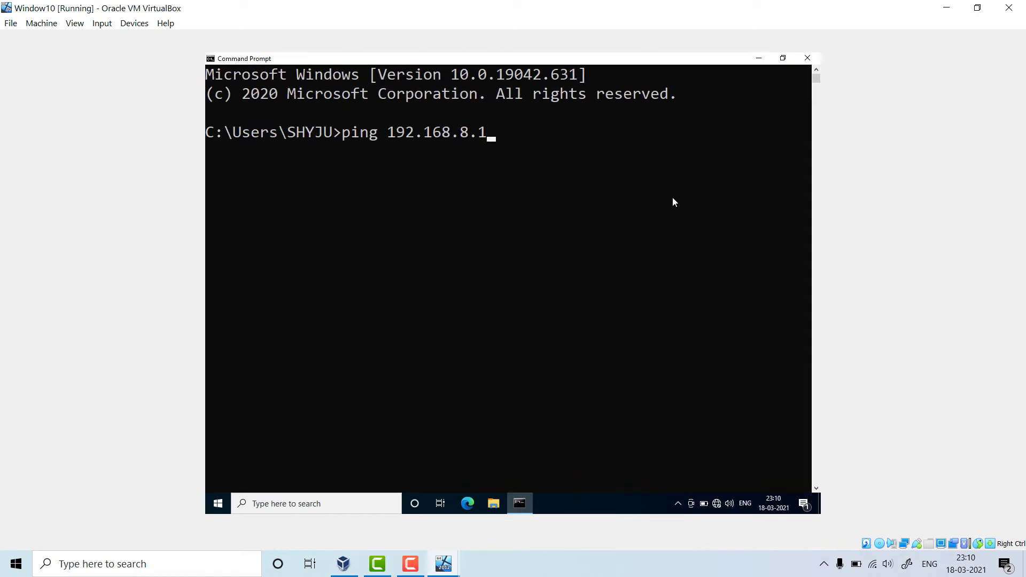
{"action": "left_click", "coordinate": [784, 60]}
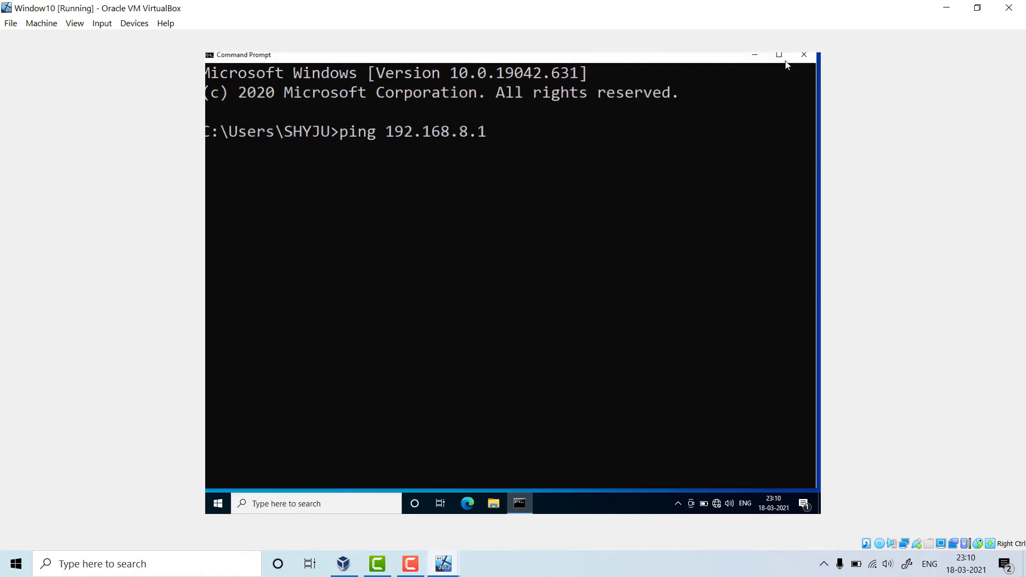
{"action": "key", "text": "Return"}
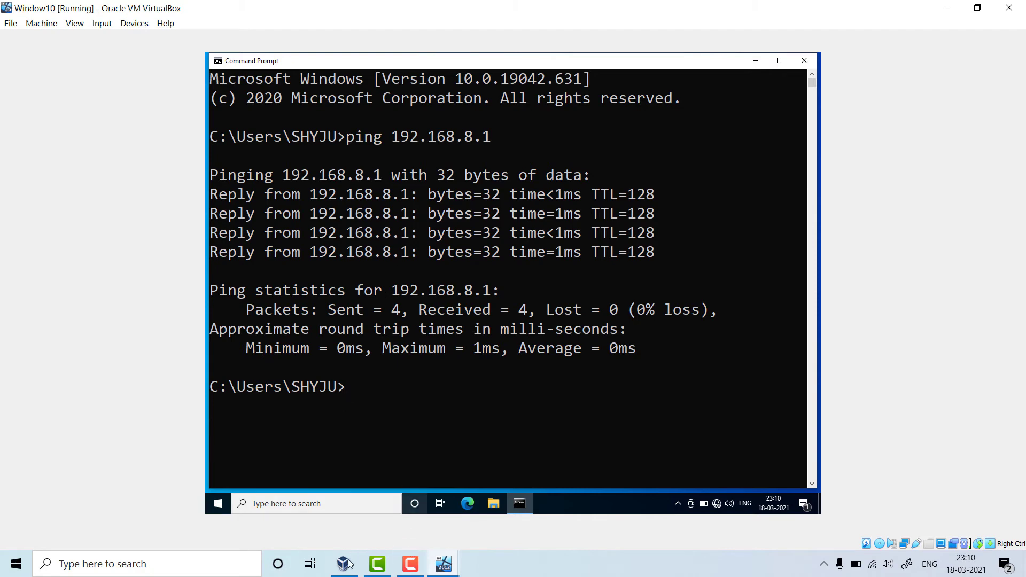
- Cancel the Server 2012 VM's IPv4 and Ethernet properties, close Network Connections, and return to Window10
{"action": "mouse_move", "coordinate": [443, 563]}
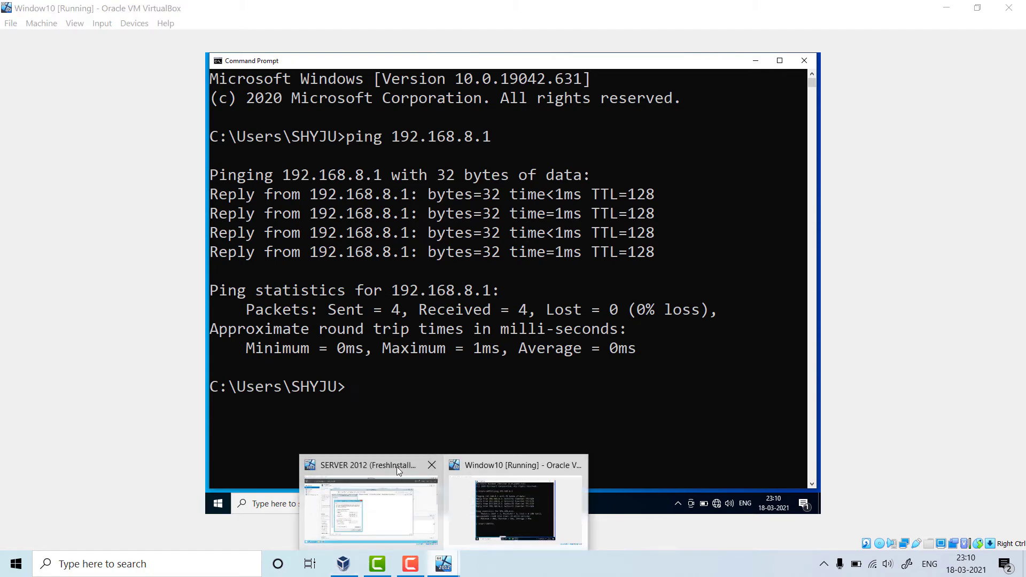
{"action": "left_click", "coordinate": [397, 466]}
{"action": "left_click", "coordinate": [418, 435]}
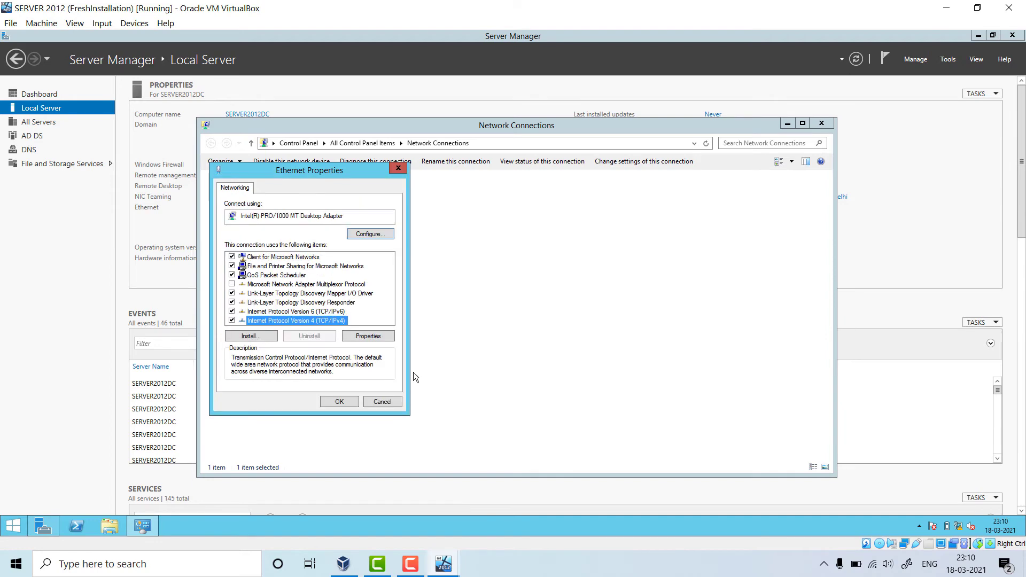
{"action": "left_click", "coordinate": [387, 403]}
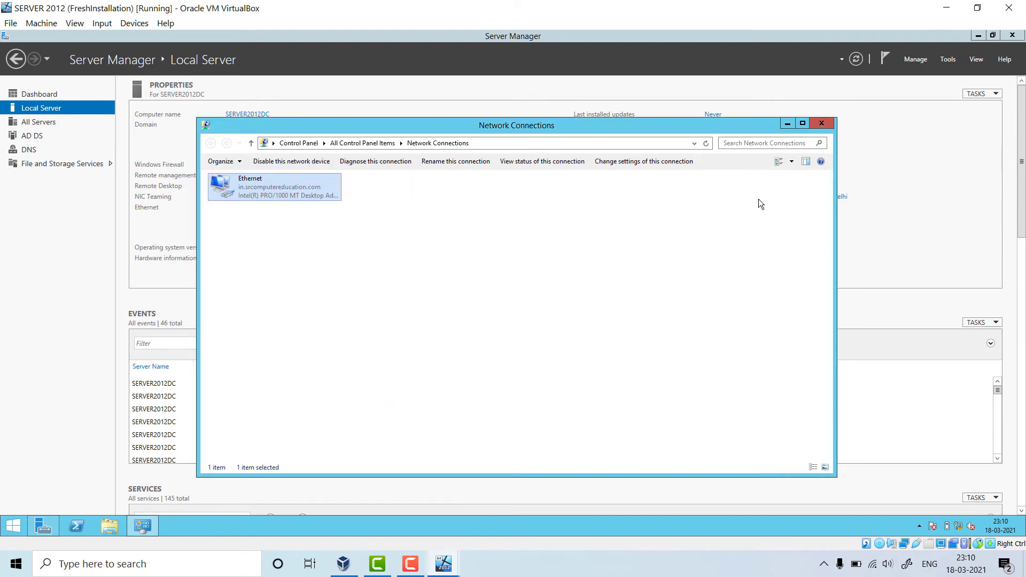
{"action": "left_click", "coordinate": [822, 124]}
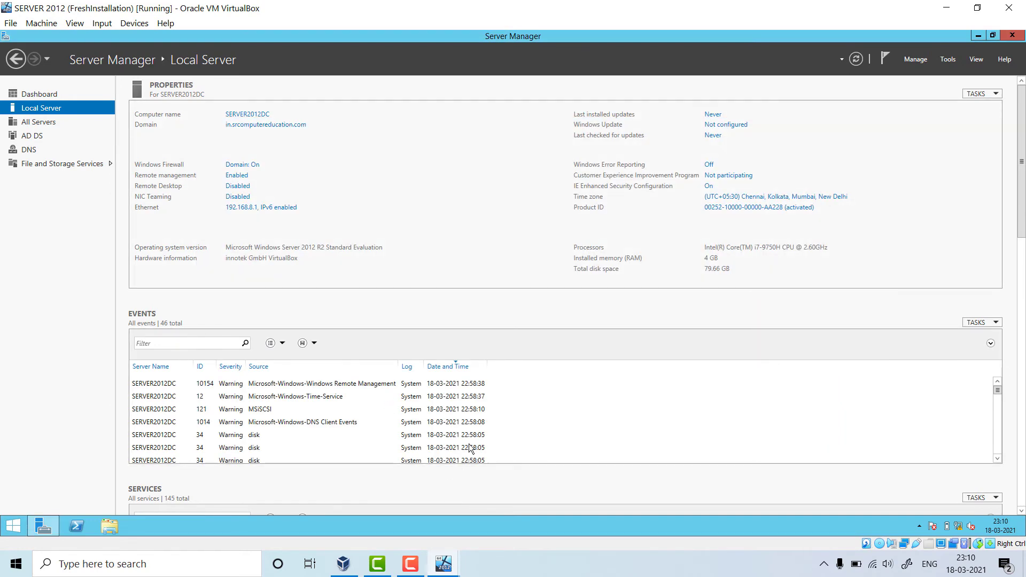
{"action": "left_click", "coordinate": [444, 563]}
{"action": "left_click", "coordinate": [509, 473]}
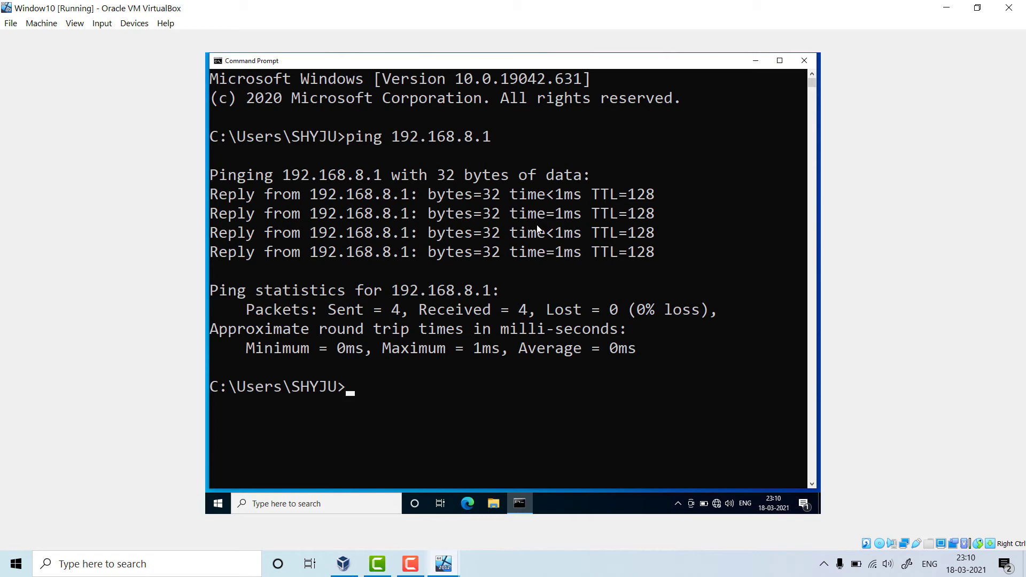
- Exit the Window10 VM's Command Prompt with the exit command
{"action": "type", "text": "exit"}
{"action": "key", "text": "Return"}
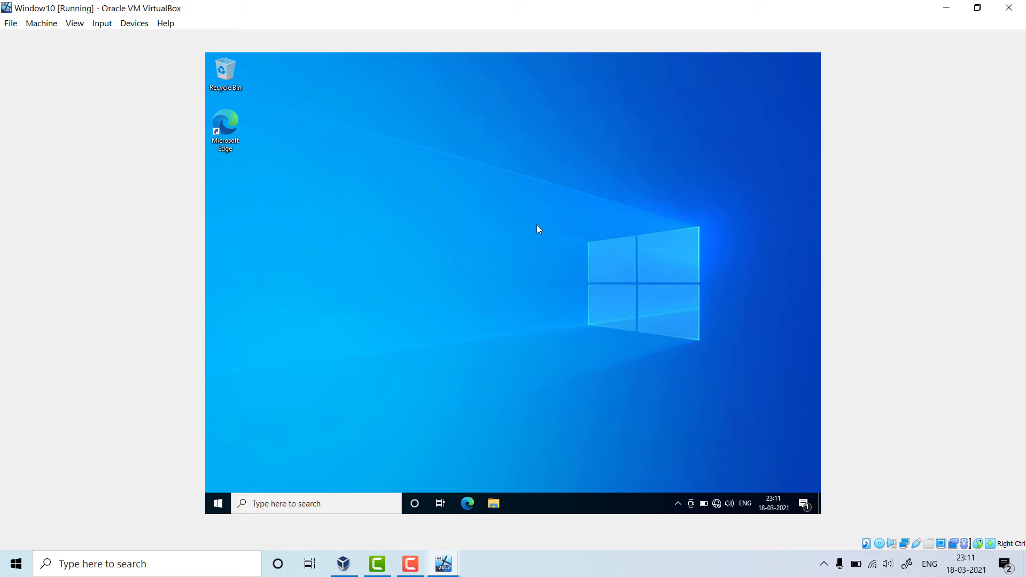
- Refresh the Window10 VM desktop twice from its context menu
{"action": "right_click", "coordinate": [537, 224]}
{"action": "left_click", "coordinate": [557, 256]}
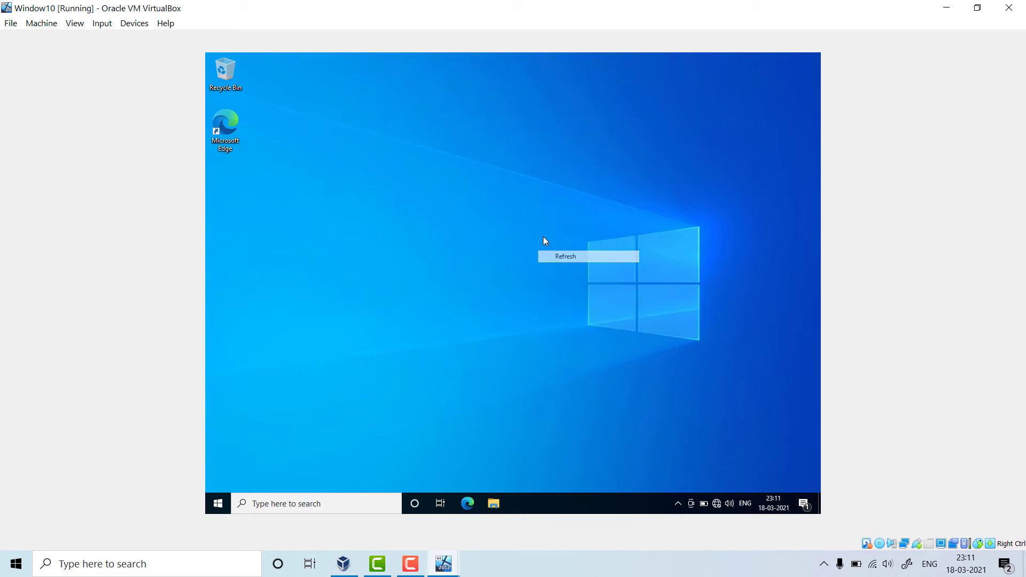
{"action": "right_click", "coordinate": [521, 191]}
{"action": "left_click", "coordinate": [549, 223]}
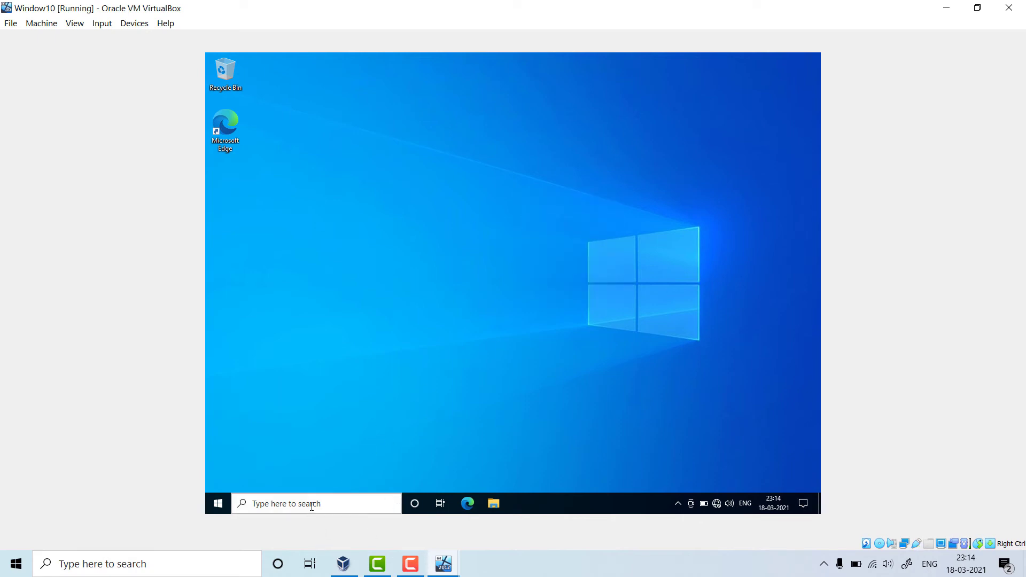
- Open This PC from search, maximize and close it, then search 'this' again
{"action": "left_click", "coordinate": [311, 505]}
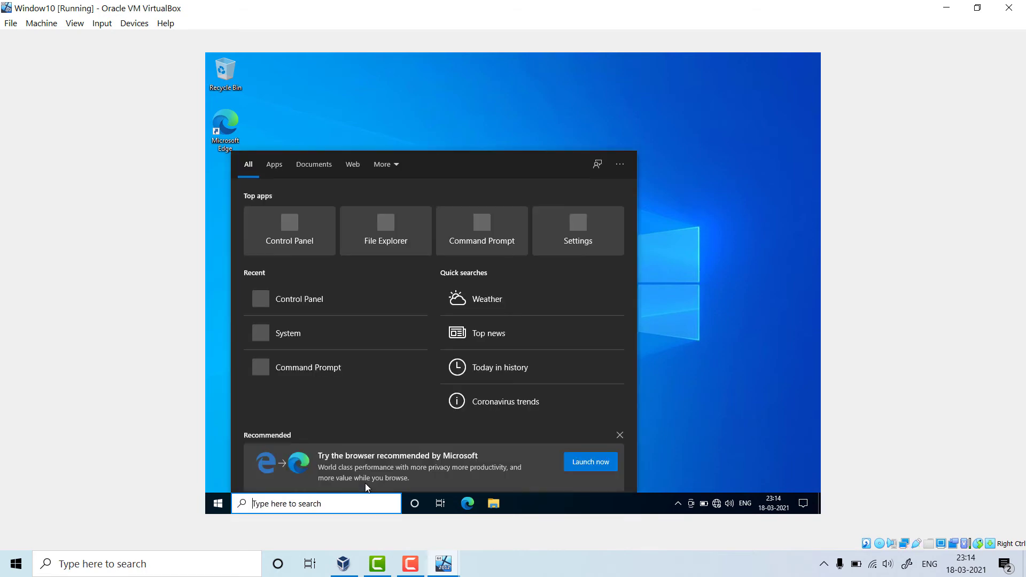
{"action": "type", "text": "thi"}
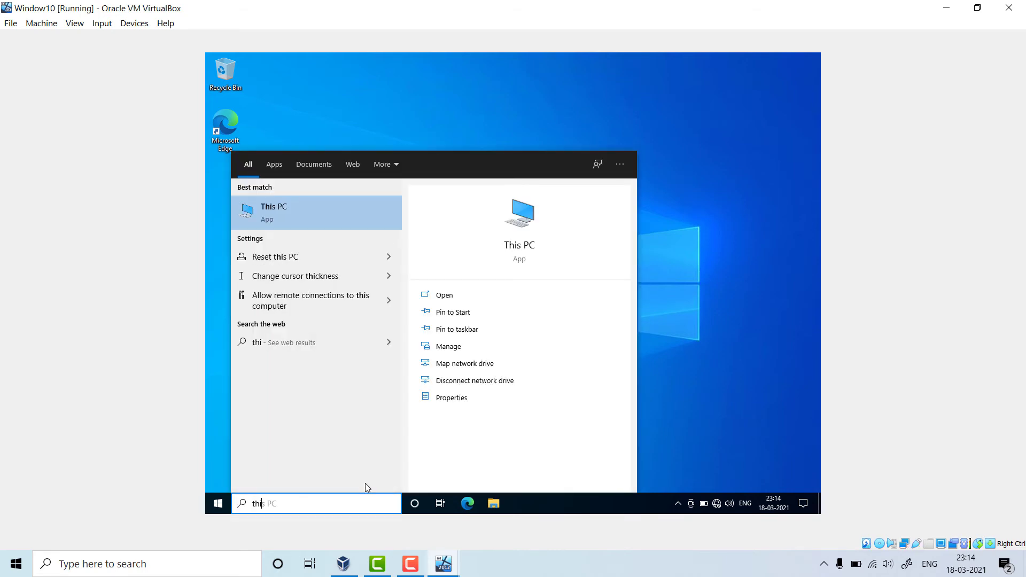
{"action": "type", "text": "s PC"}
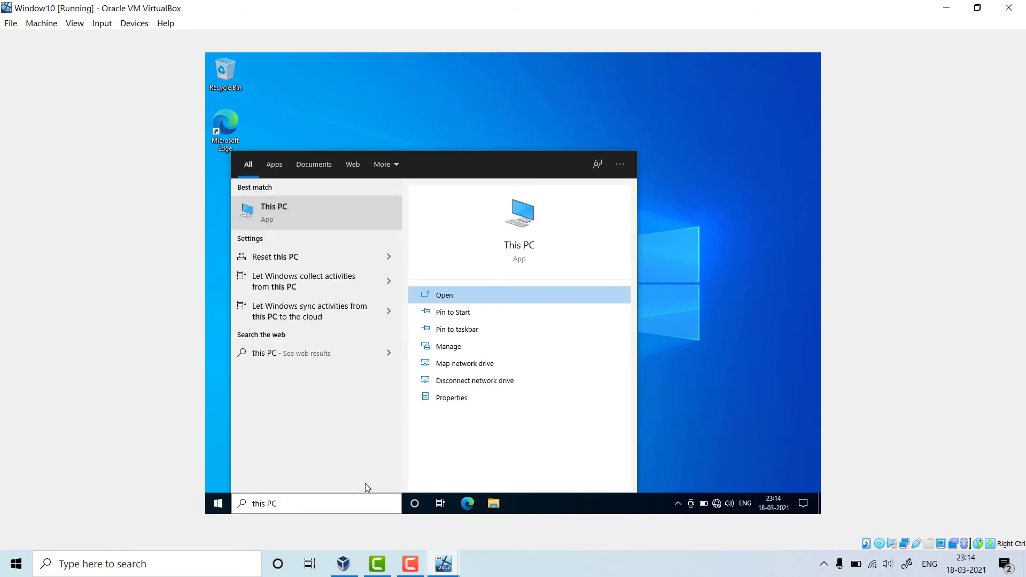
{"action": "left_click", "coordinate": [315, 215]}
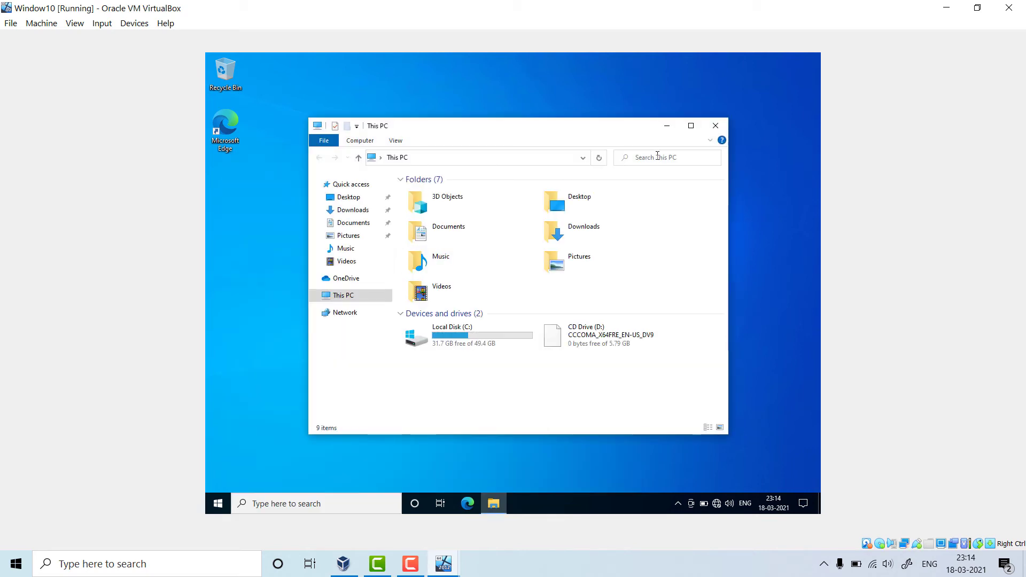
{"action": "left_click", "coordinate": [691, 126]}
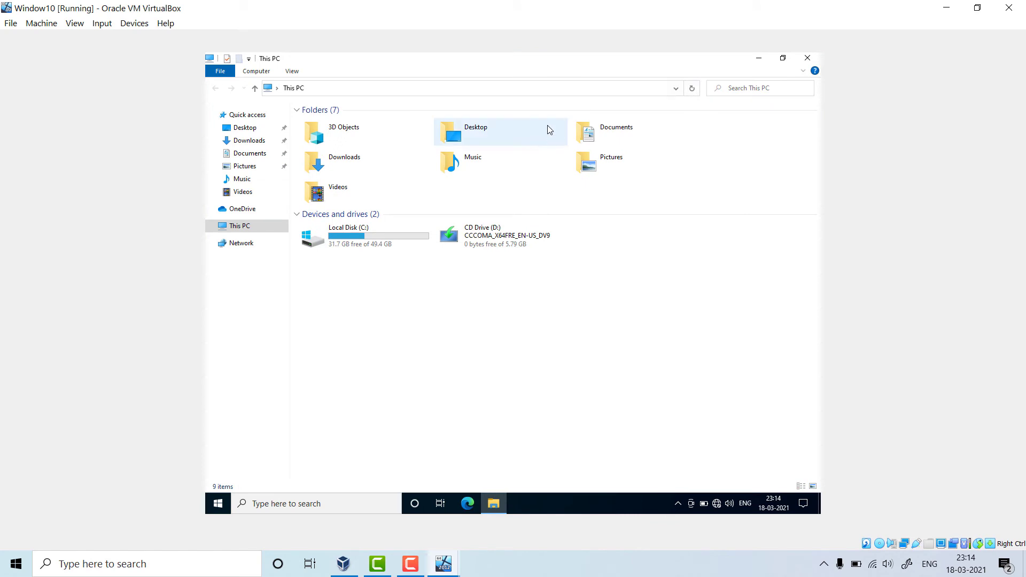
{"action": "left_click", "coordinate": [807, 57]}
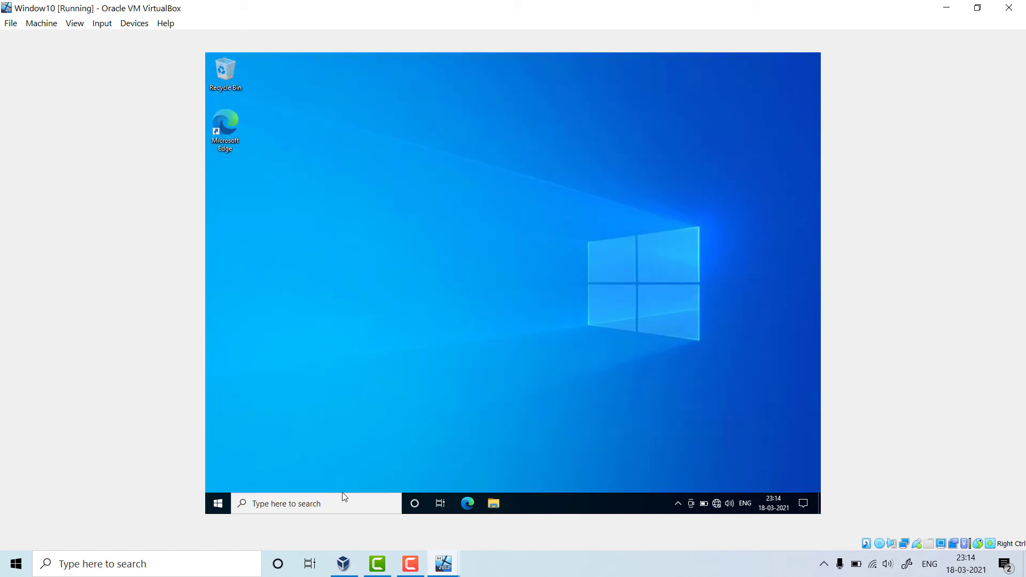
{"action": "left_click", "coordinate": [328, 502]}
{"action": "type", "text": "this"}
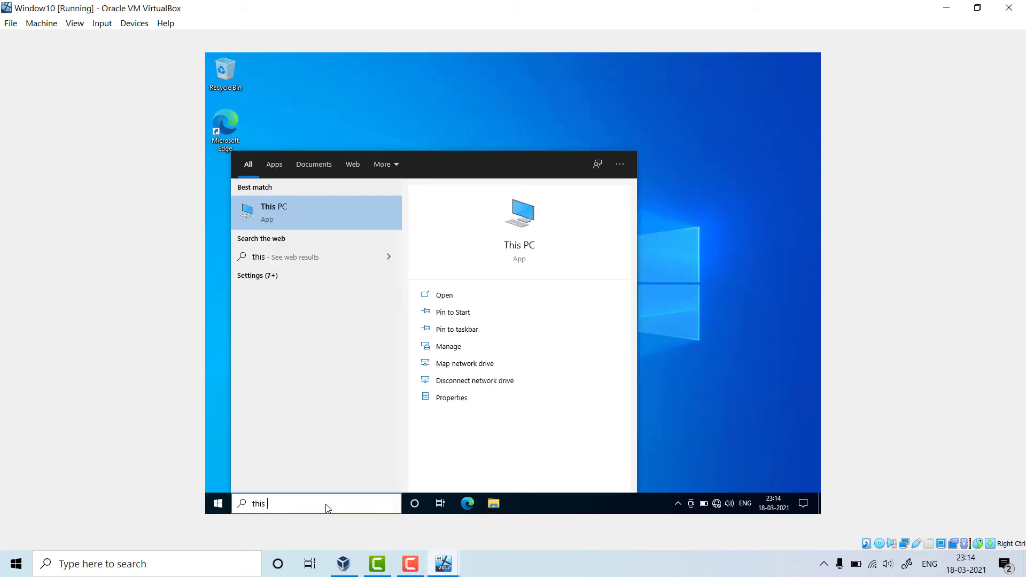
- From This PC's Properties, rename the Windows 10 computer to windows10client
{"action": "left_click", "coordinate": [444, 295]}
{"action": "right_click", "coordinate": [266, 227]}
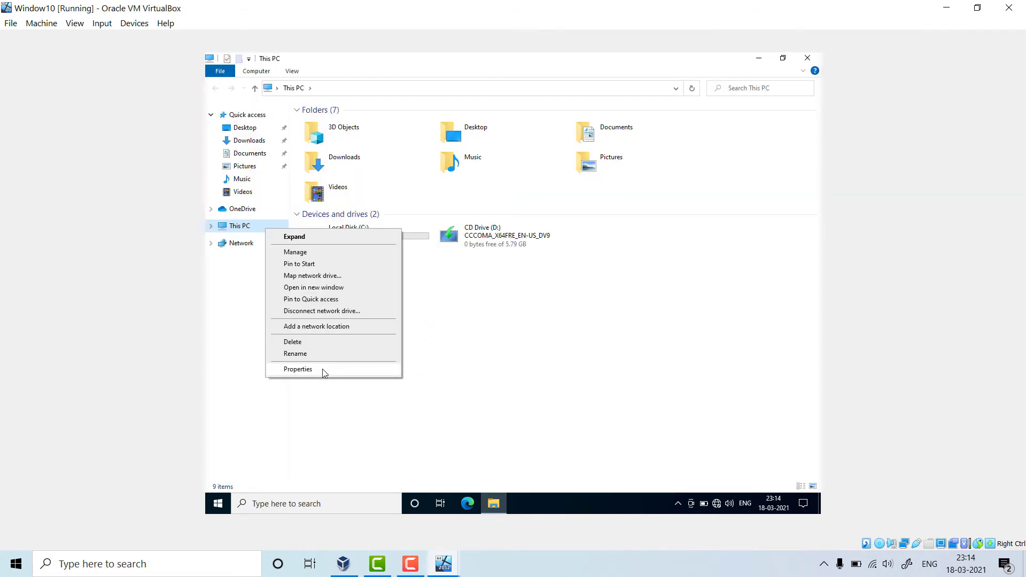
{"action": "left_click", "coordinate": [322, 369]}
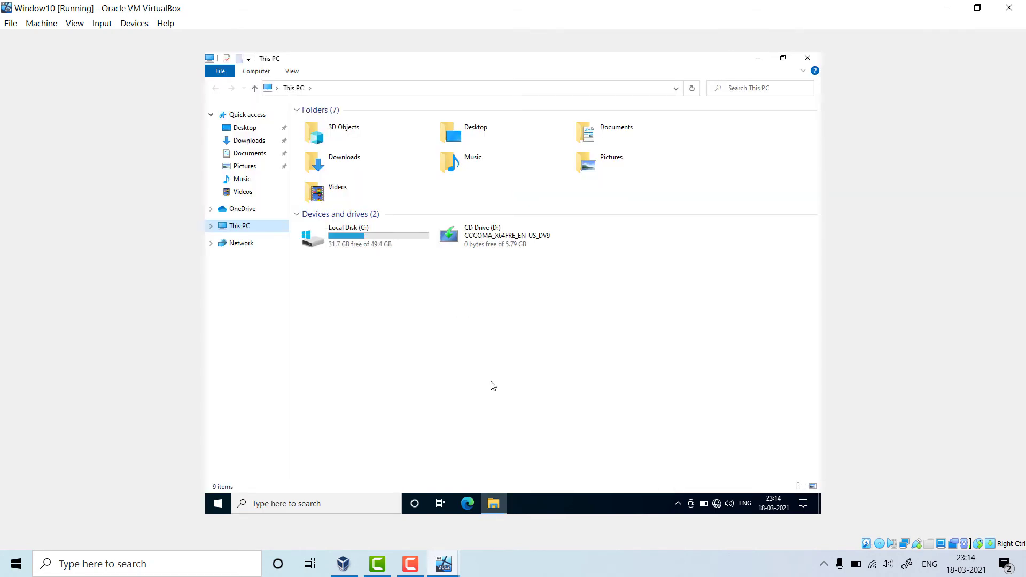
{"action": "right_click", "coordinate": [248, 231]}
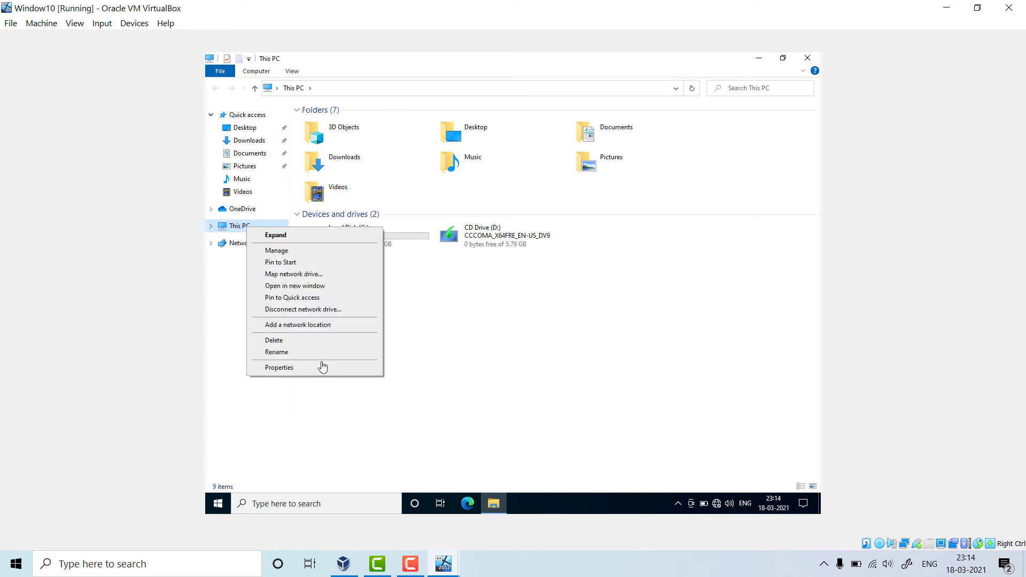
{"action": "left_click", "coordinate": [302, 368]}
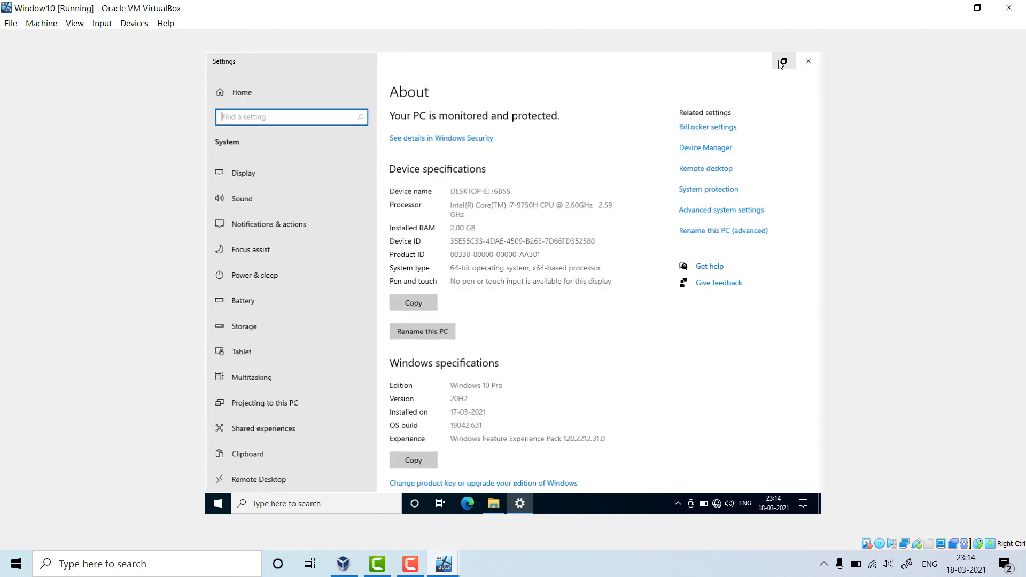
{"action": "left_click", "coordinate": [784, 60]}
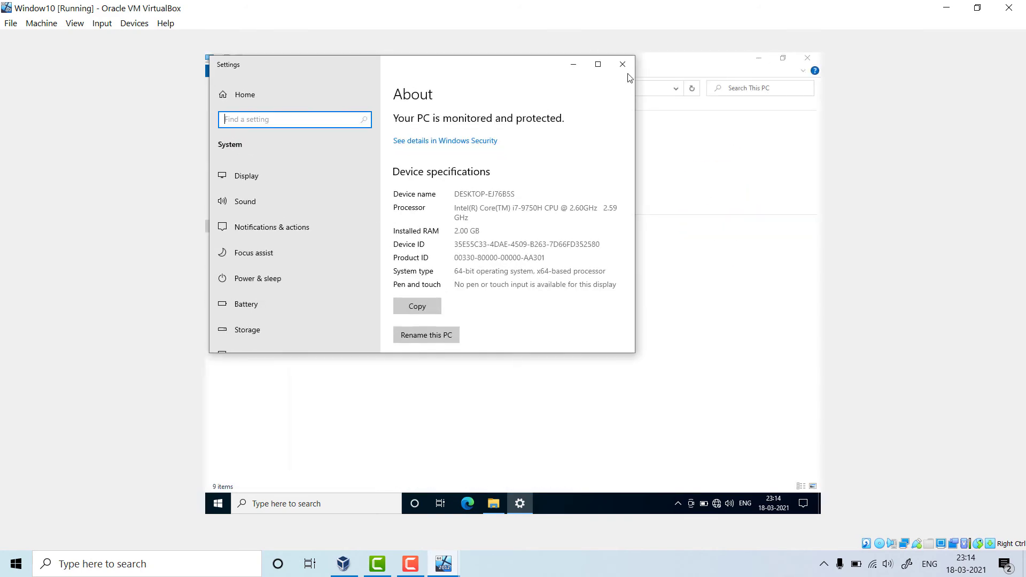
{"action": "left_click", "coordinate": [598, 65]}
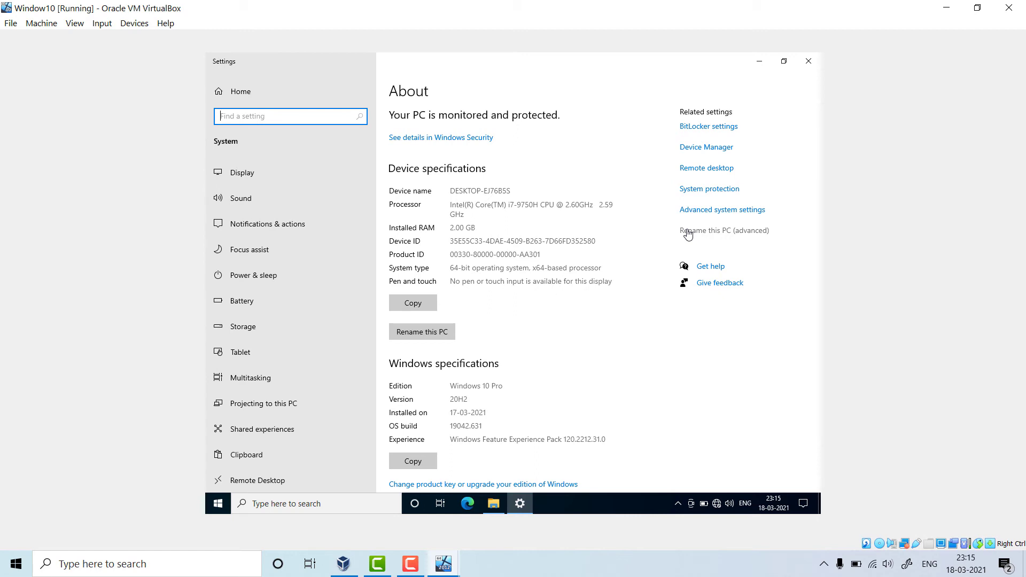
{"action": "left_click_drag", "start_coordinate": [451, 191], "coordinate": [519, 195]}
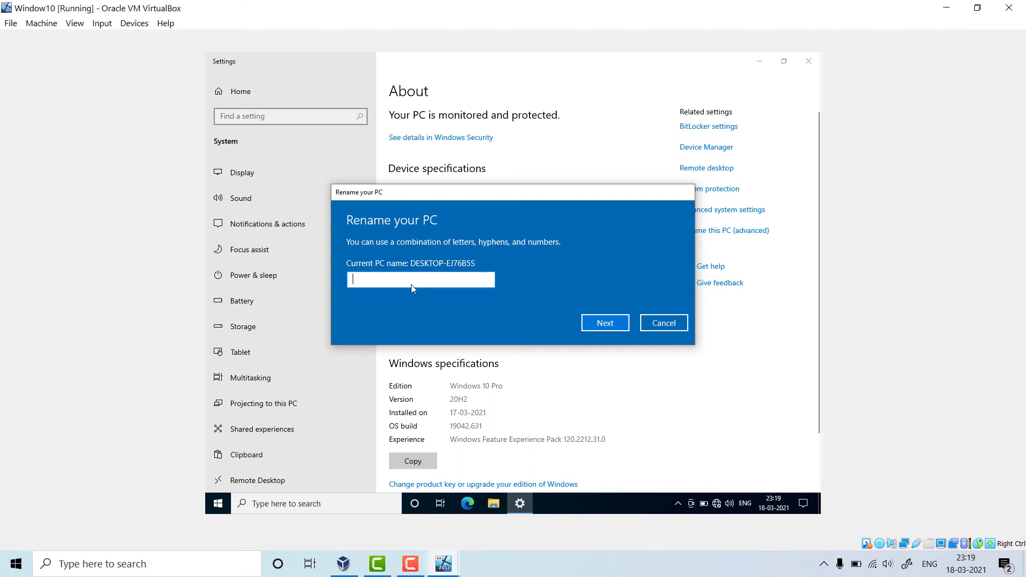
{"action": "type", "text": "windows10client"}
{"action": "left_click", "coordinate": [614, 326]}
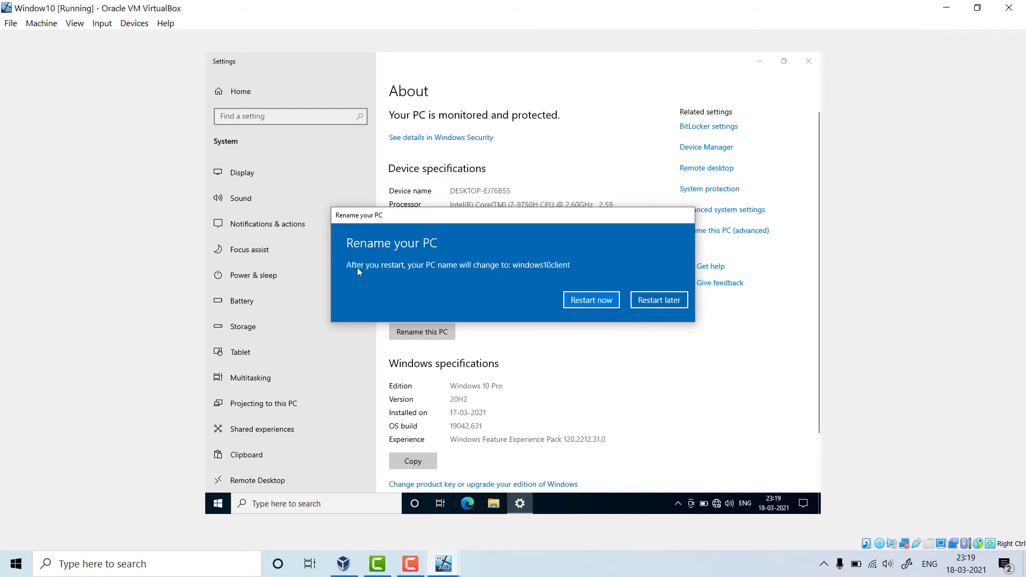
- Restart the guest to apply the new name and sign back in with the account password
{"action": "left_click", "coordinate": [592, 299]}
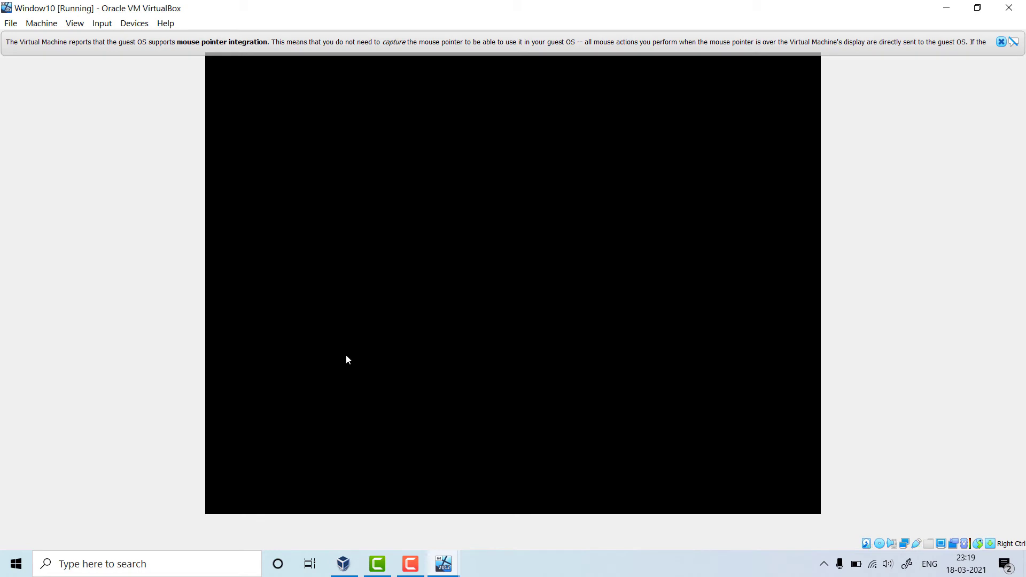
{"action": "left_click", "coordinate": [1001, 41]}
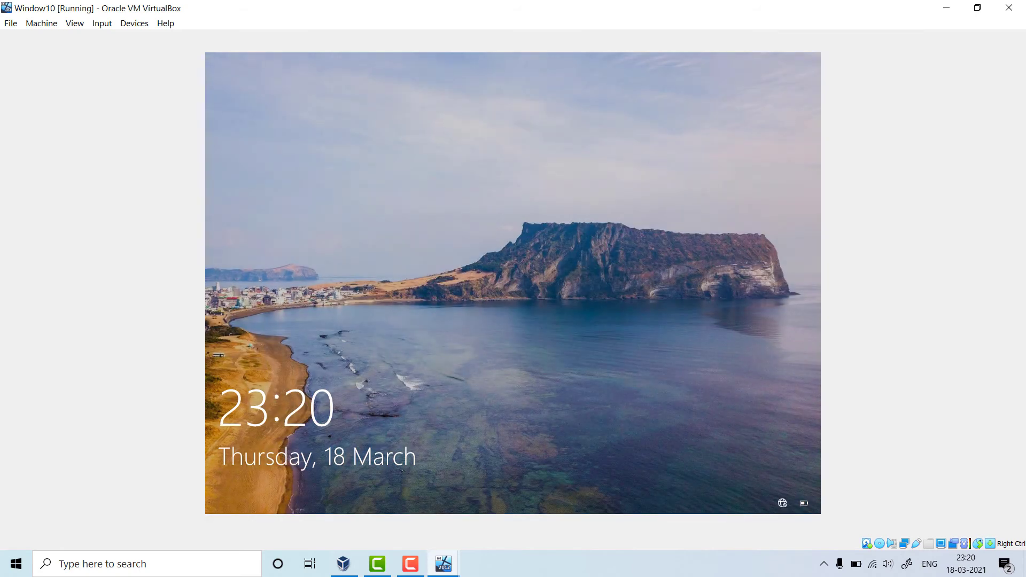
{"action": "type", "text": "••••••••••"}
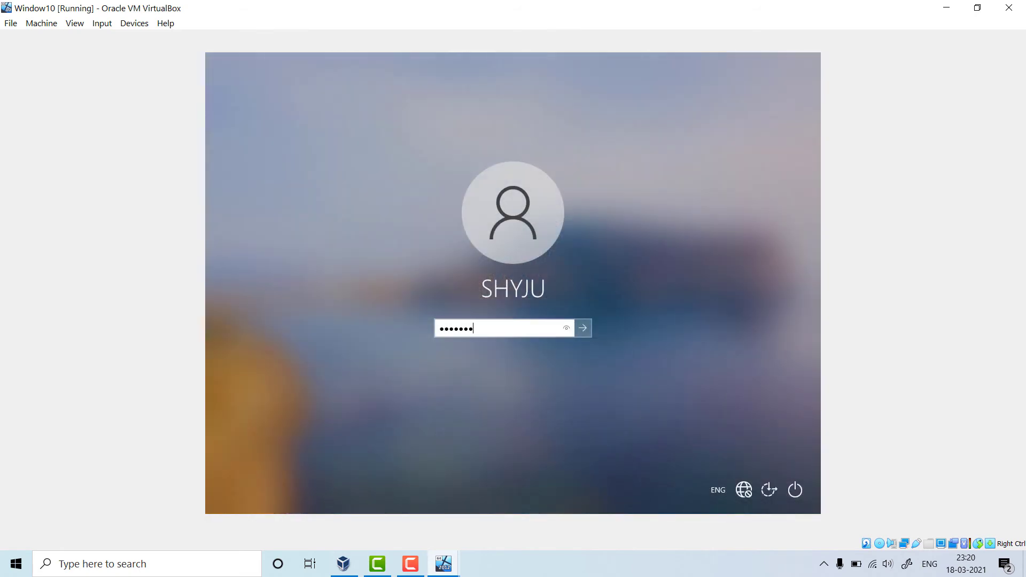
{"action": "key", "text": "Return"}
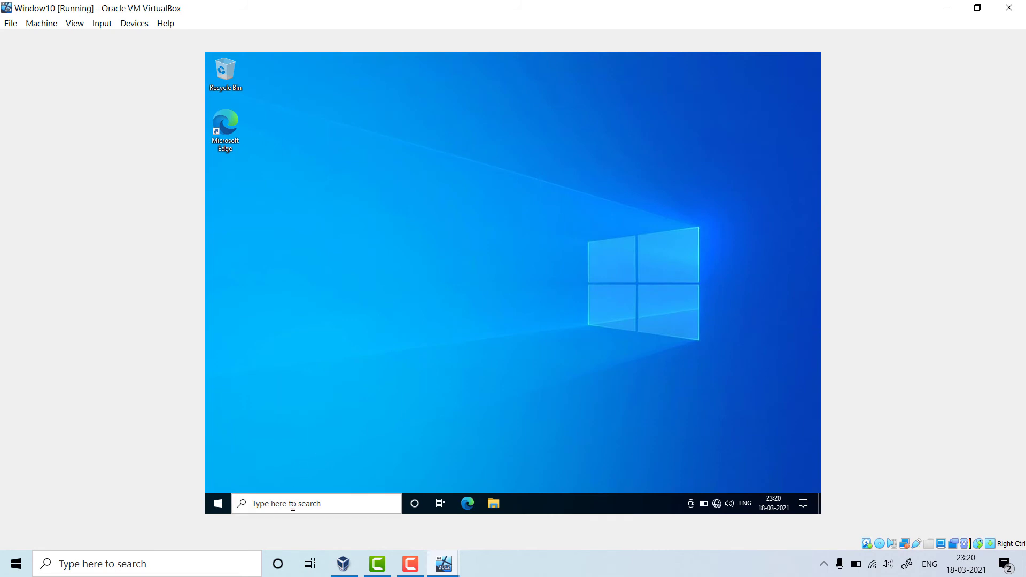
{"action": "left_click", "coordinate": [292, 505]}
- Search 'this' and open This PC's Properties to confirm the device name windows10client on About
{"action": "type", "text": "this"}
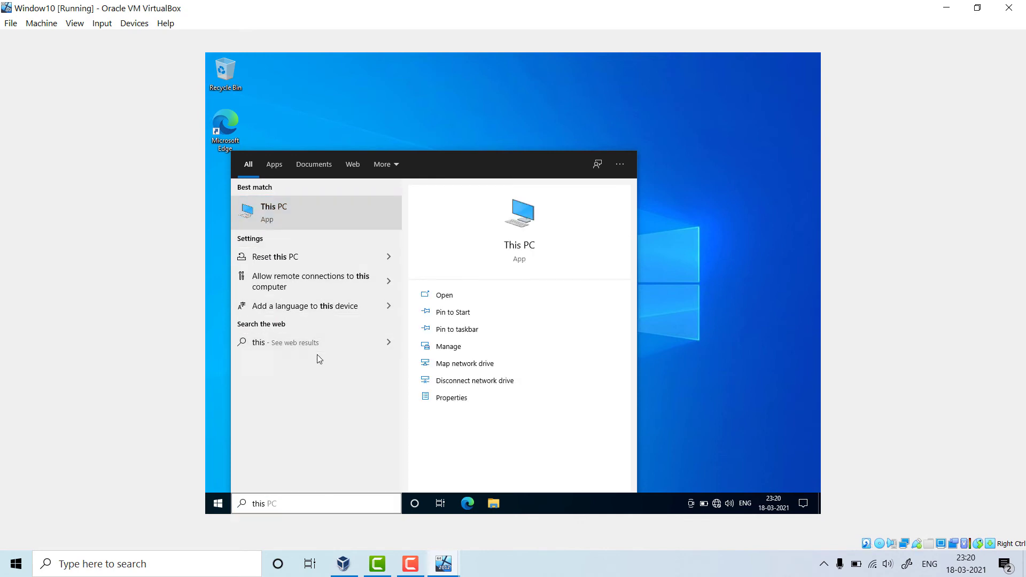
{"action": "right_click", "coordinate": [294, 214]}
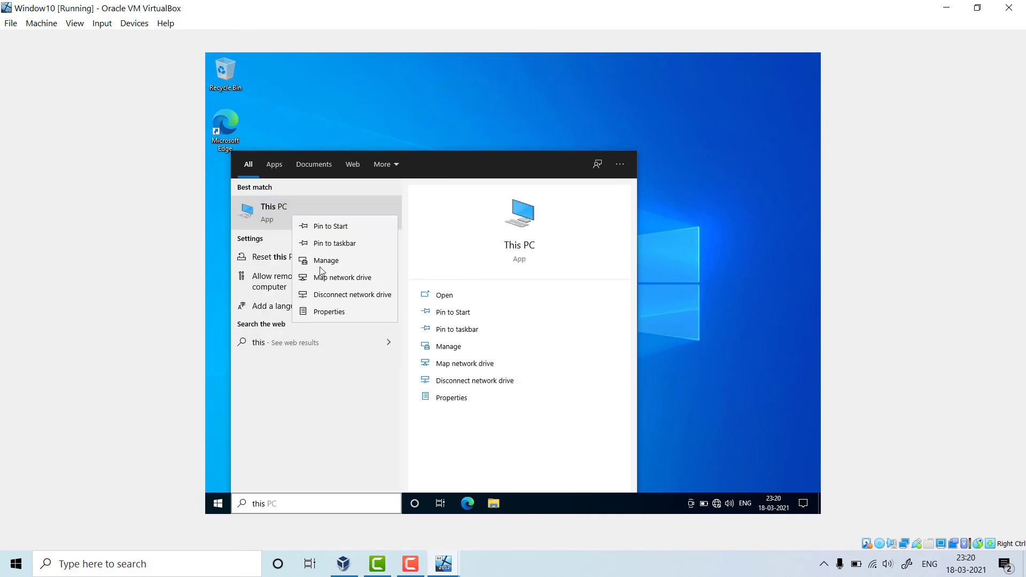
{"action": "left_click", "coordinate": [341, 315]}
{"action": "left_click", "coordinate": [327, 502]}
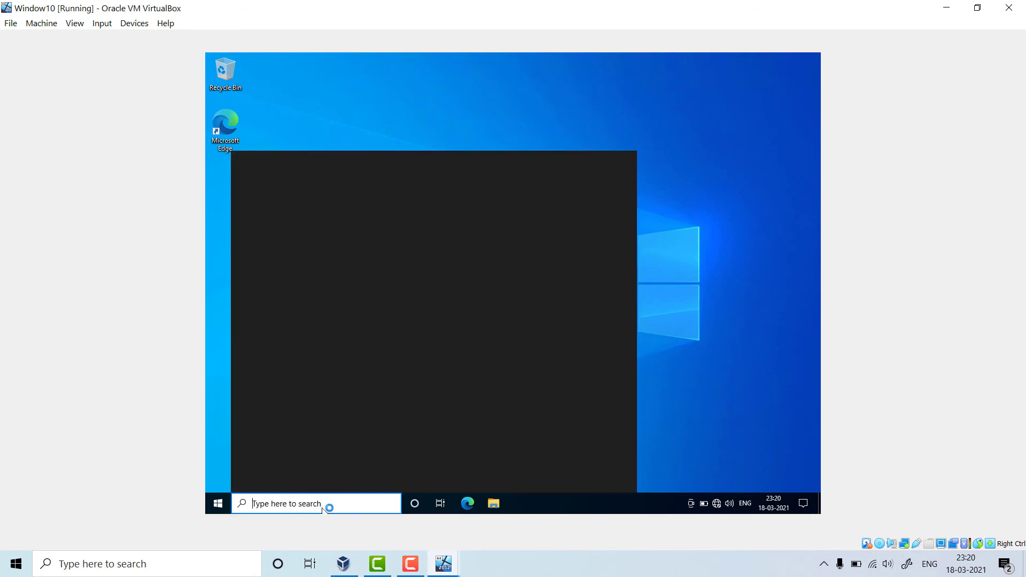
{"action": "type", "text": "this"}
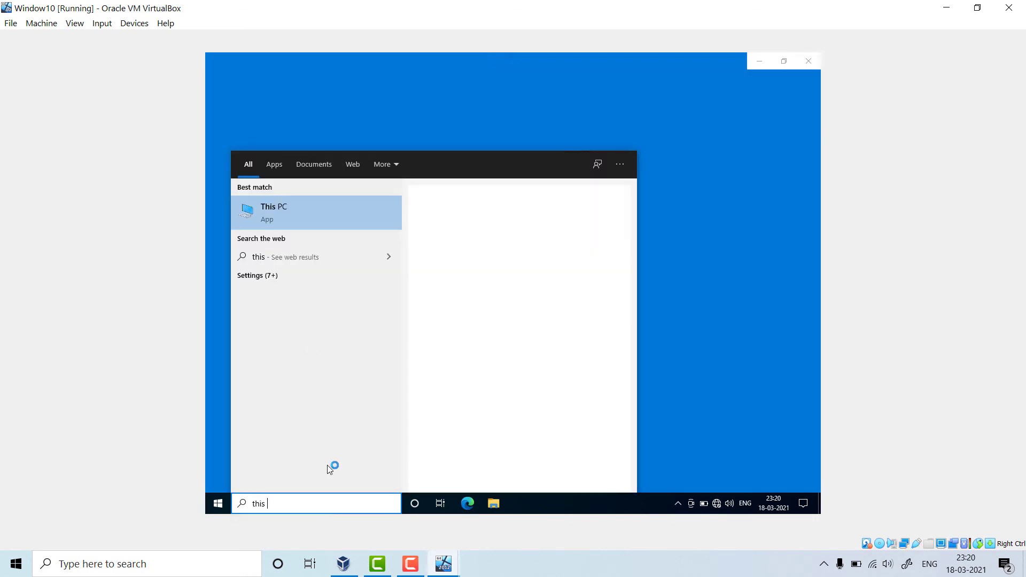
{"action": "right_click", "coordinate": [316, 220]}
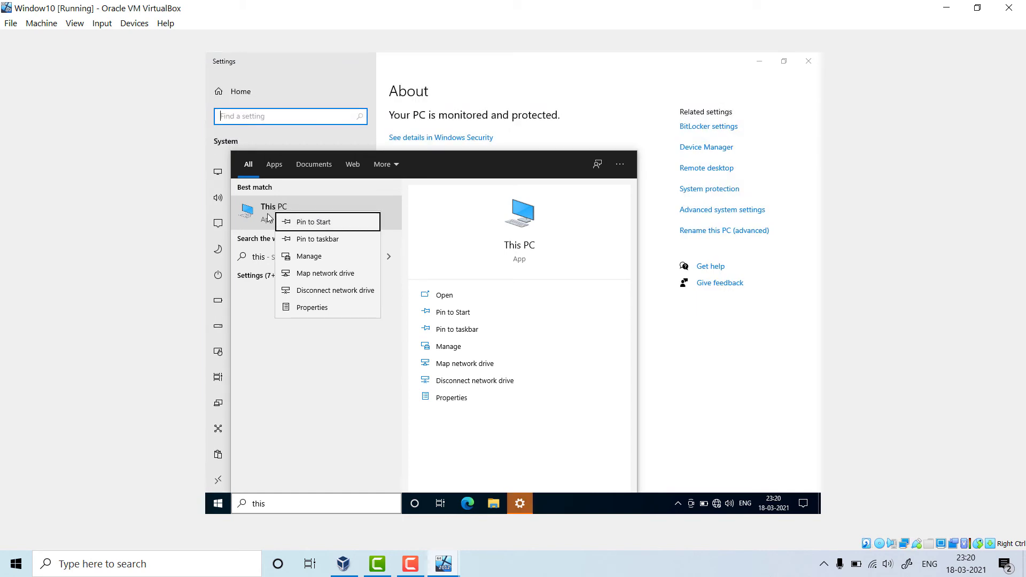
{"action": "left_click", "coordinate": [267, 215]}
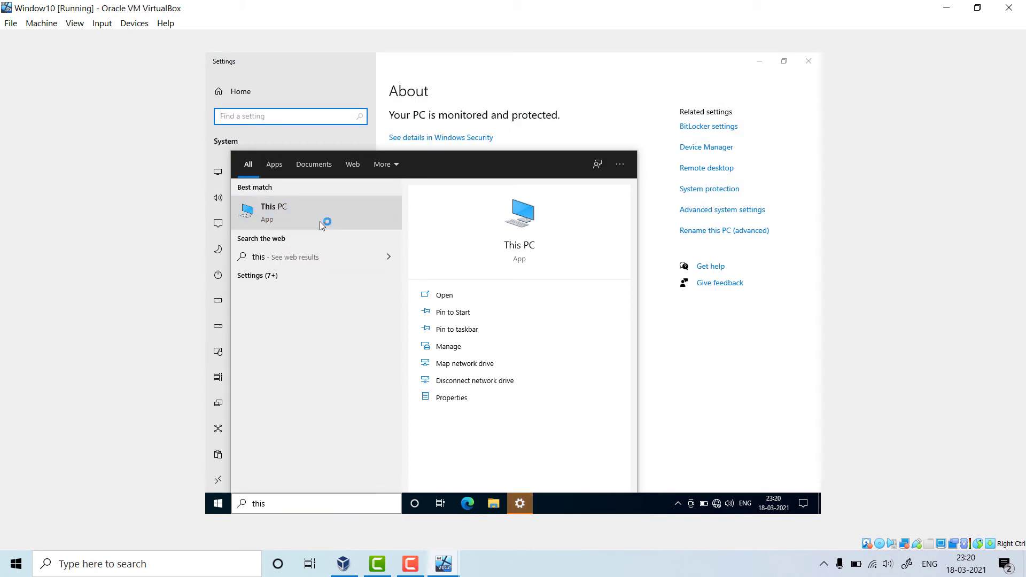
{"action": "left_click", "coordinate": [672, 370]}
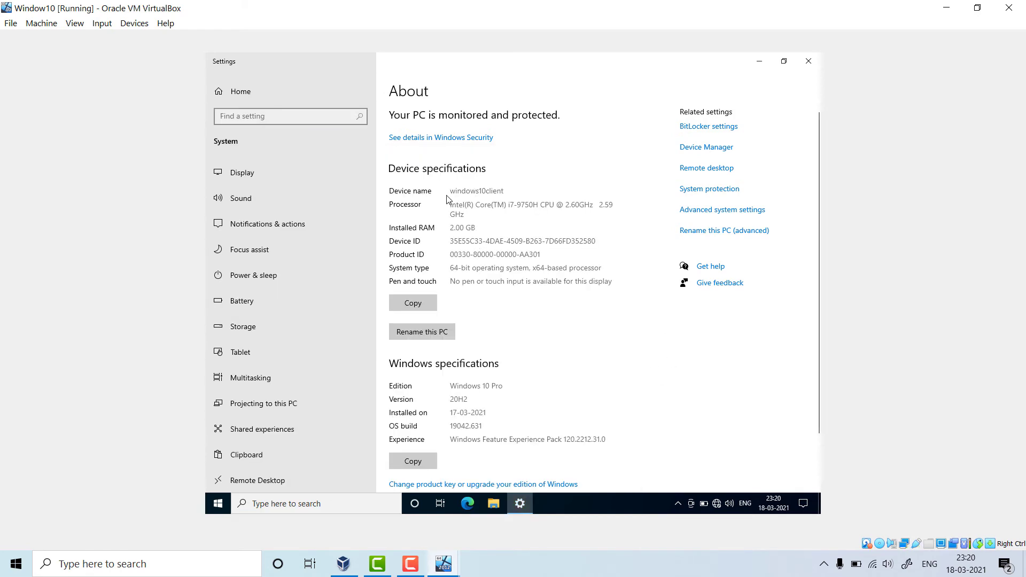
{"action": "left_click_drag", "start_coordinate": [449, 191], "coordinate": [517, 190]}
- Switch the computer's membership from WORKGROUP to domain in.srcomputereducation.com, fixing the typo, and submit
{"action": "left_click", "coordinate": [732, 214]}
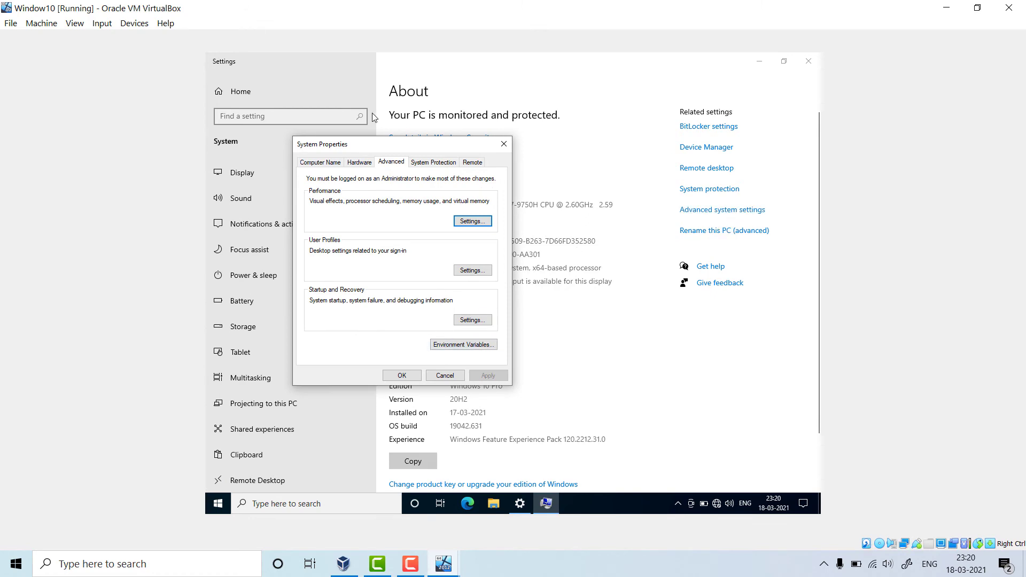
{"action": "left_click", "coordinate": [332, 165]}
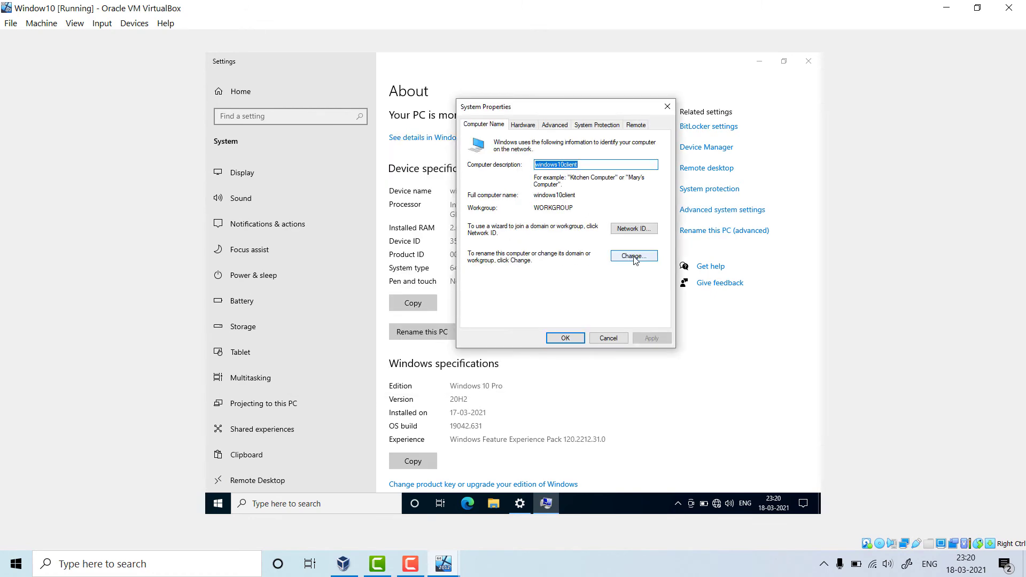
{"action": "left_click", "coordinate": [635, 256]}
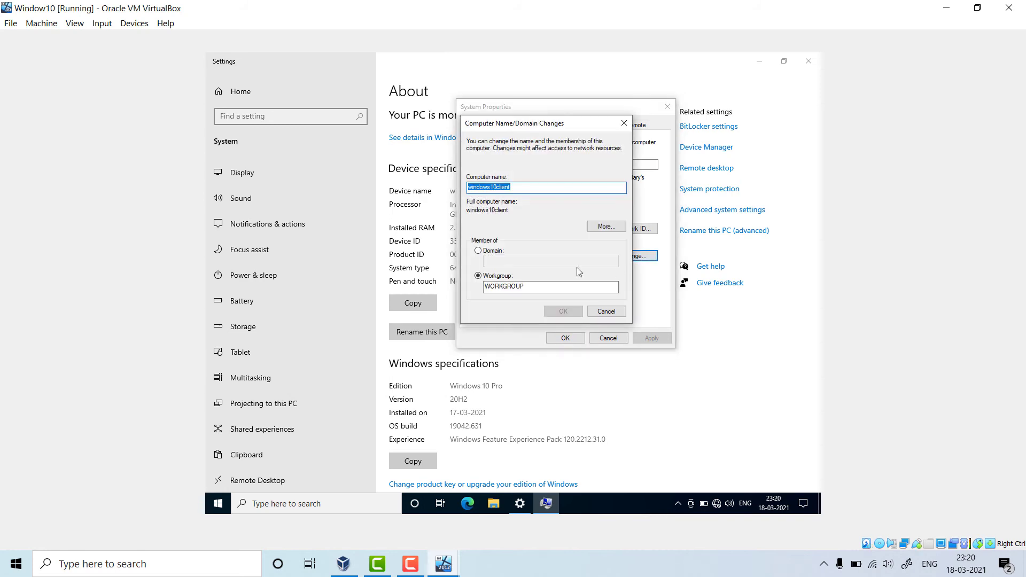
{"action": "left_click", "coordinate": [479, 251]}
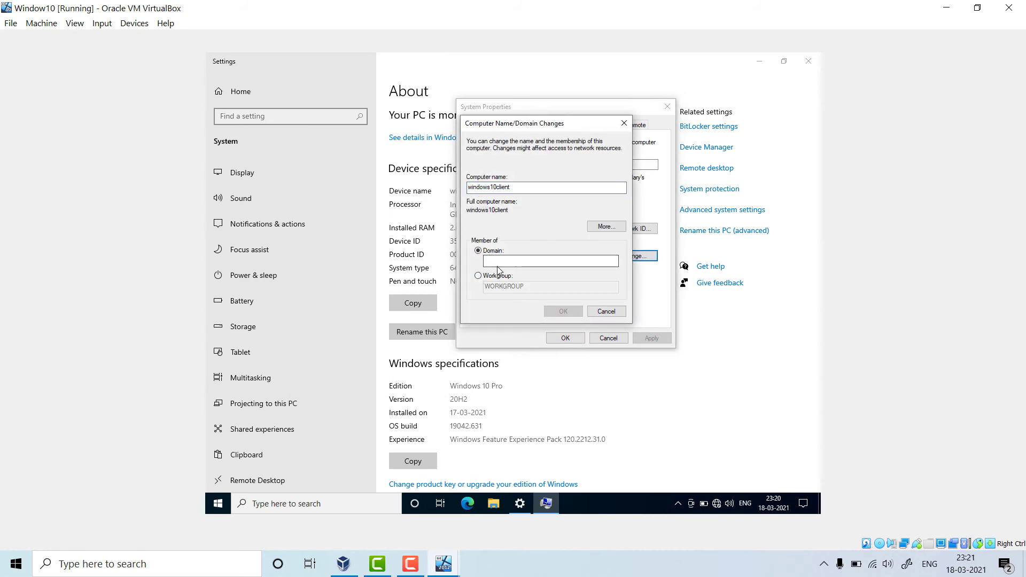
{"action": "left_click", "coordinate": [564, 263]}
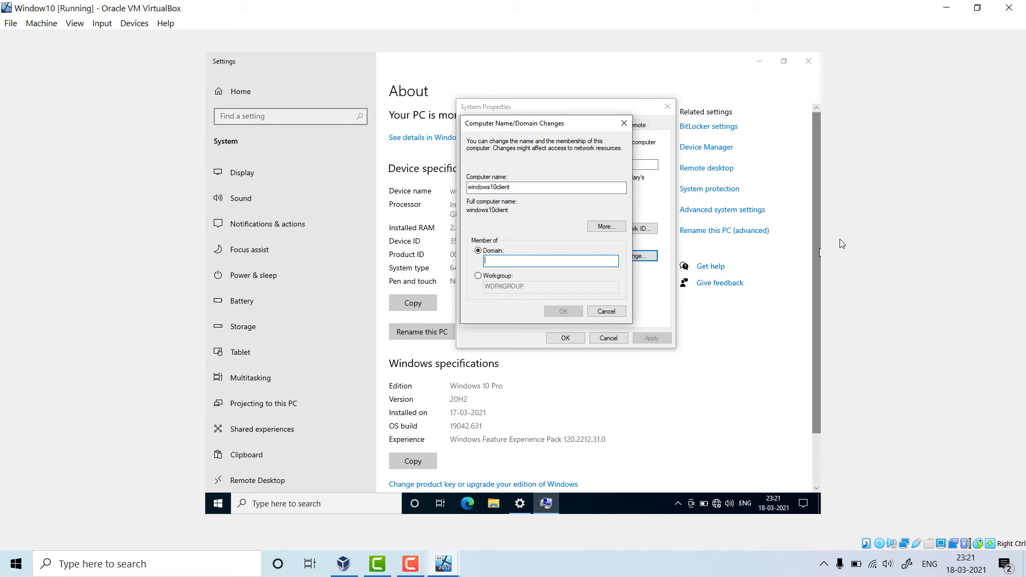
{"action": "type", "text": "in.srcomputer"}
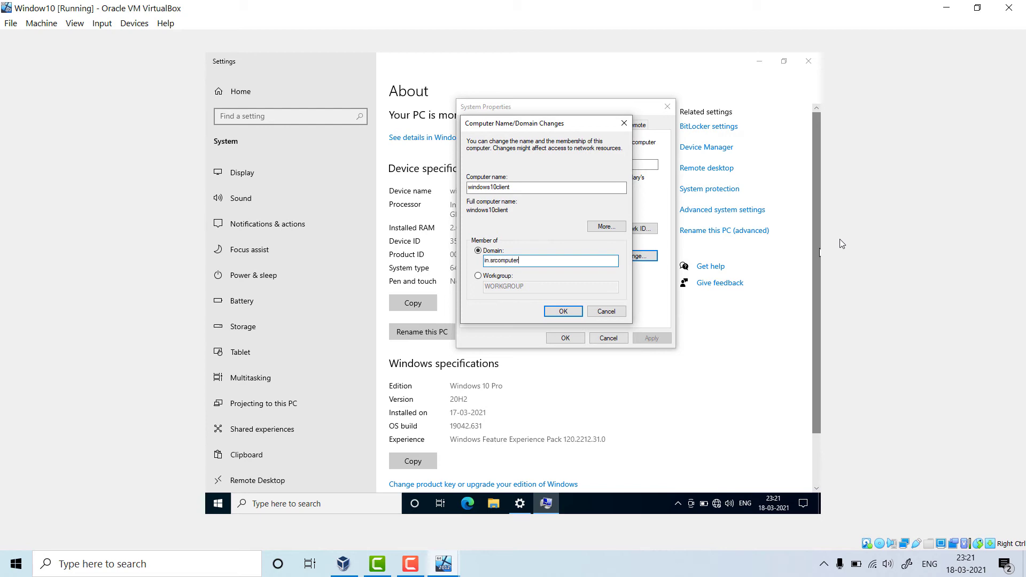
{"action": "type", "text": "educatio.com"}
{"action": "left_click", "coordinate": [539, 263]}
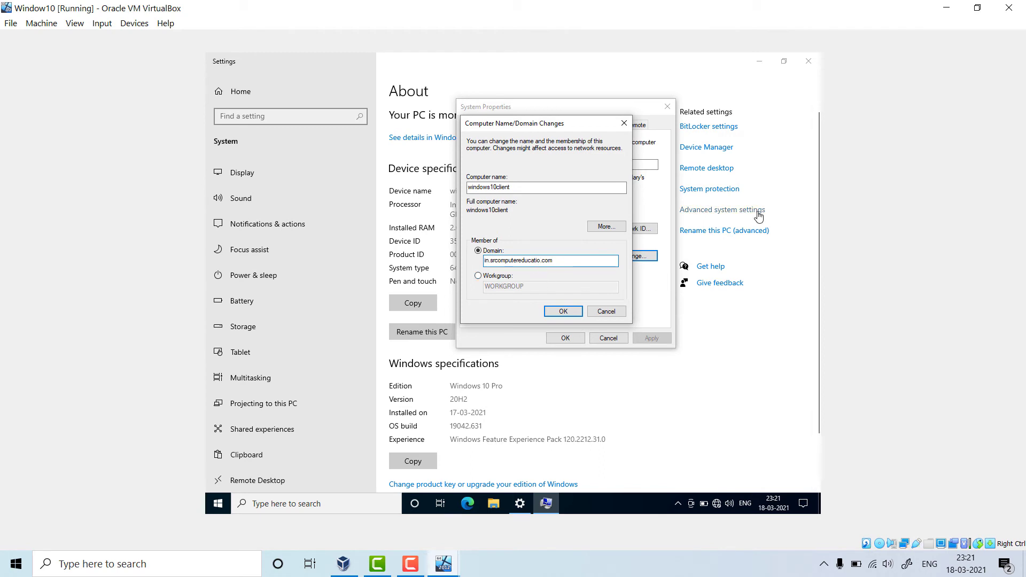
{"action": "type", "text": "n"}
{"action": "left_click_drag", "start_coordinate": [566, 260], "coordinate": [480, 271]}
{"action": "left_click", "coordinate": [562, 312]}
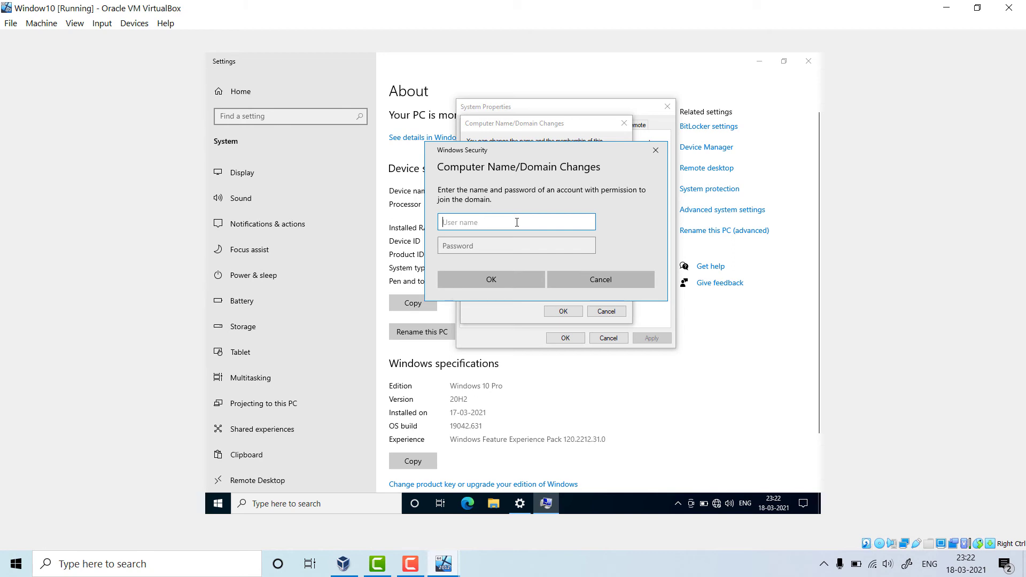
- Enter the Administrator user name and the account password as domain-join credentials and submit
{"action": "type", "text": "adminstrator"}
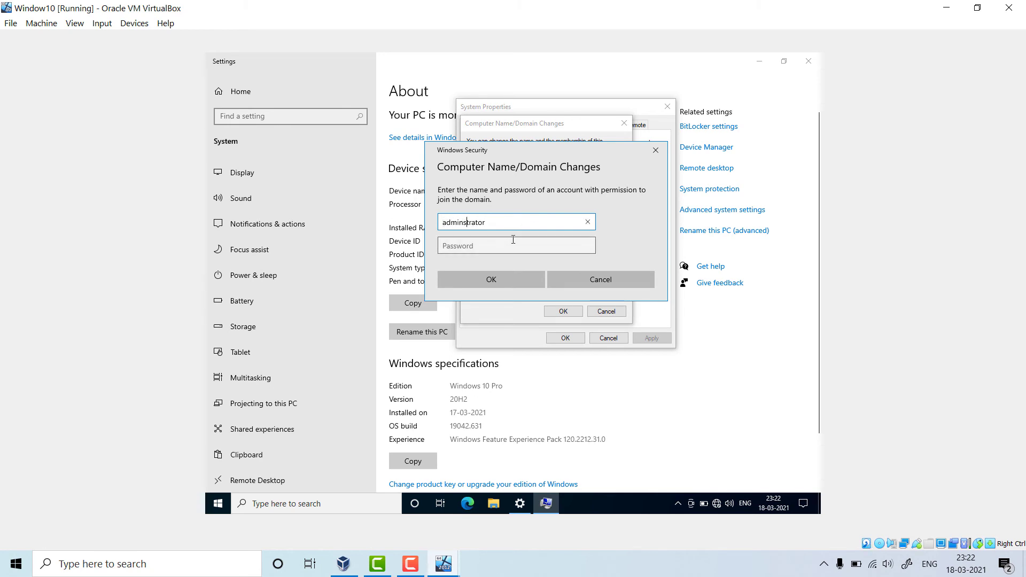
{"action": "left_click", "coordinate": [510, 245]}
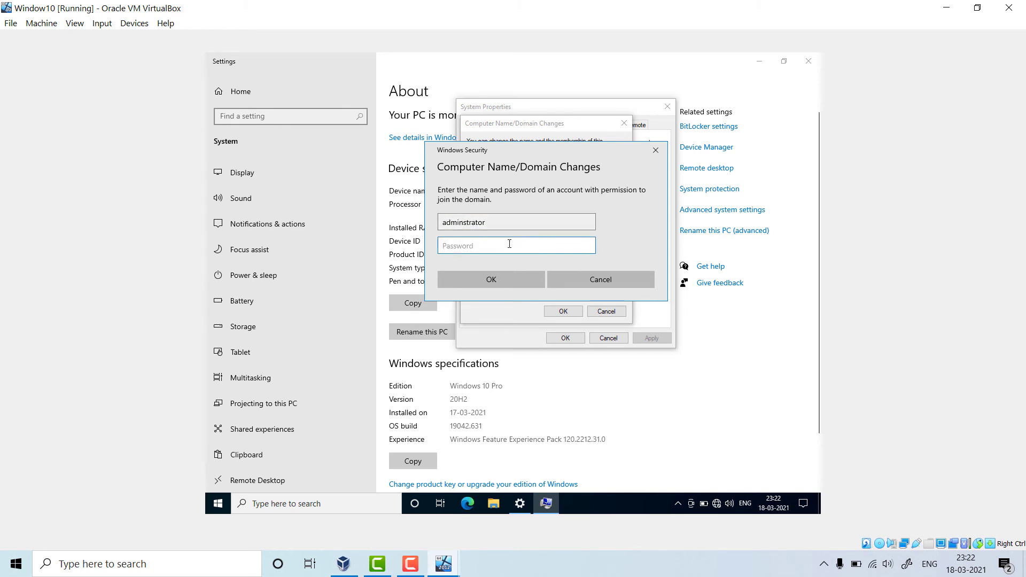
{"action": "type", "text": "Password@123"}
{"action": "left_click", "coordinate": [512, 278]}
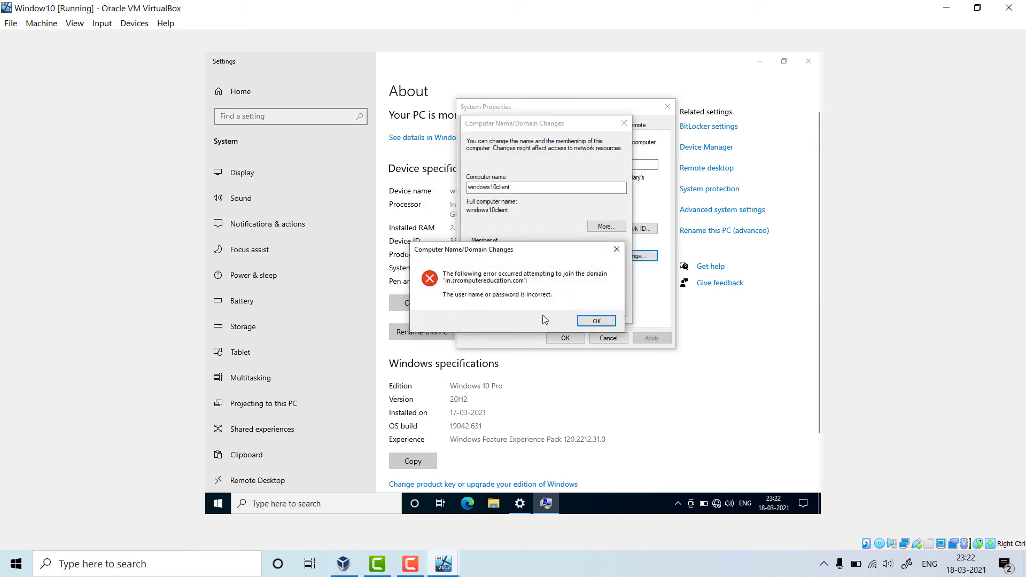
- Dismiss the incorrect-credentials error, retry, and re-enter the Administrator user name and password
{"action": "left_click", "coordinate": [596, 321]}
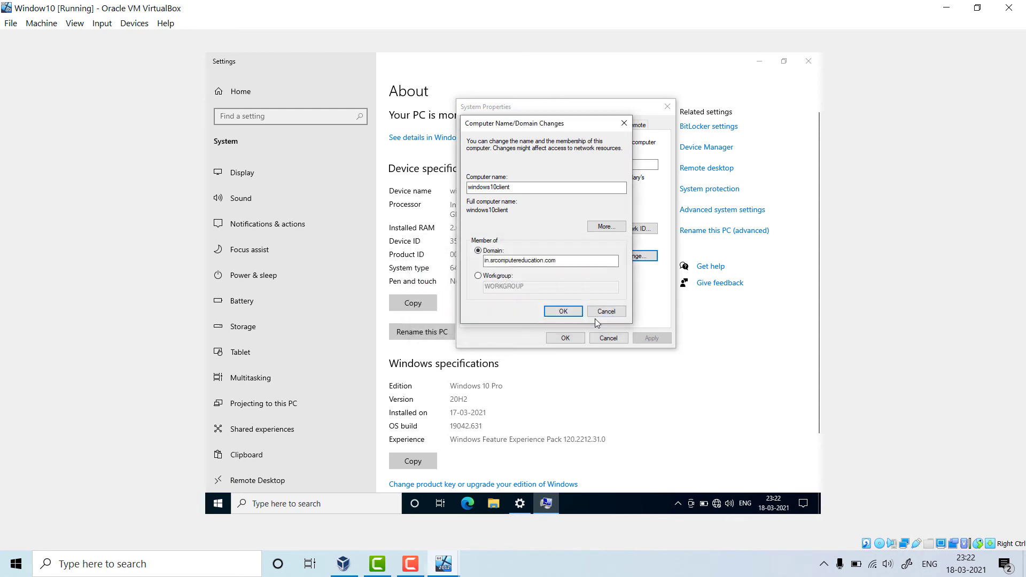
{"action": "left_click", "coordinate": [573, 313]}
{"action": "type", "text": "Ad"}
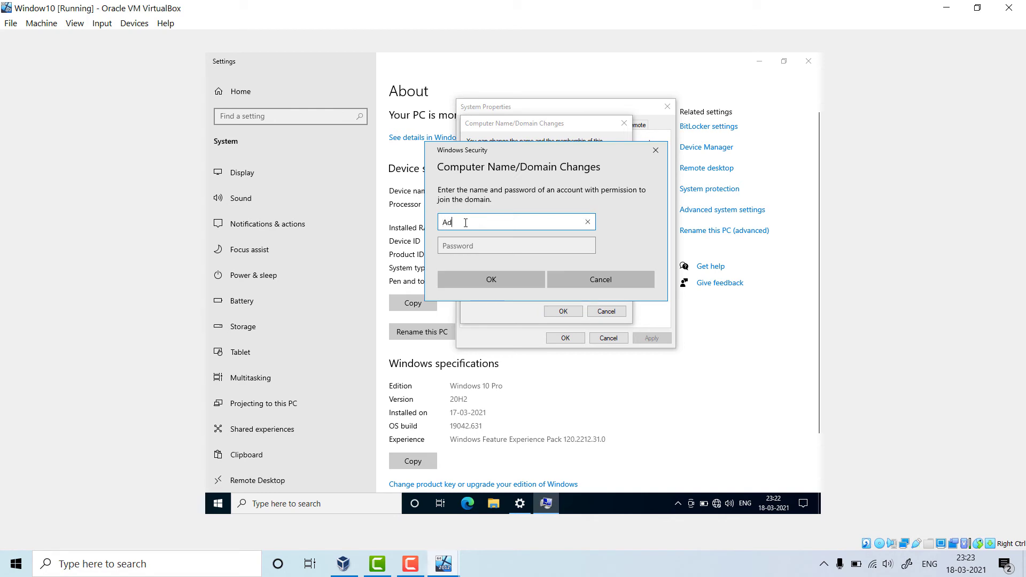
{"action": "type", "text": "mins"}
{"action": "type", "text": "strator"}
{"action": "left_click", "coordinate": [490, 243]}
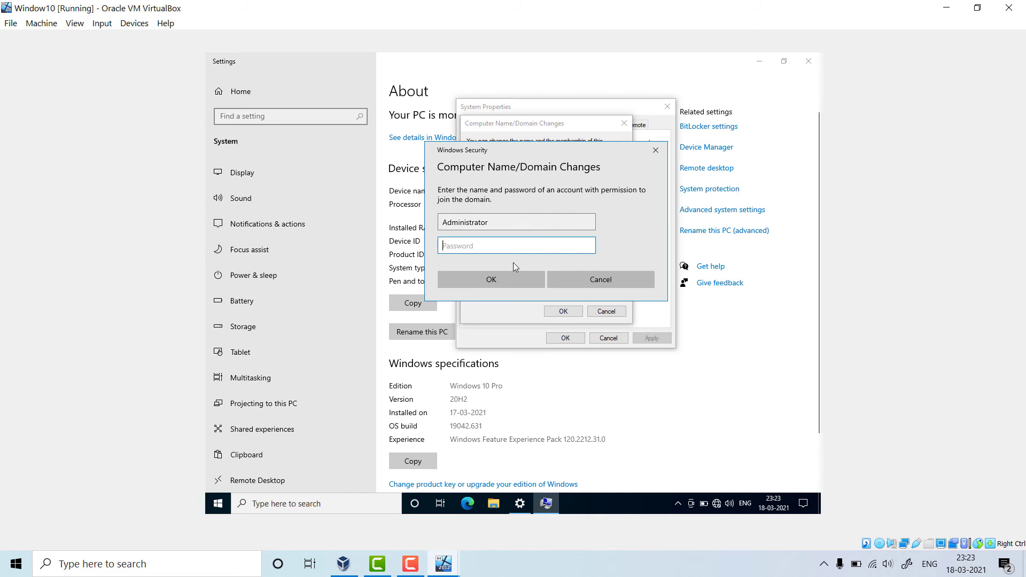
{"action": "type", "text": "*********"}
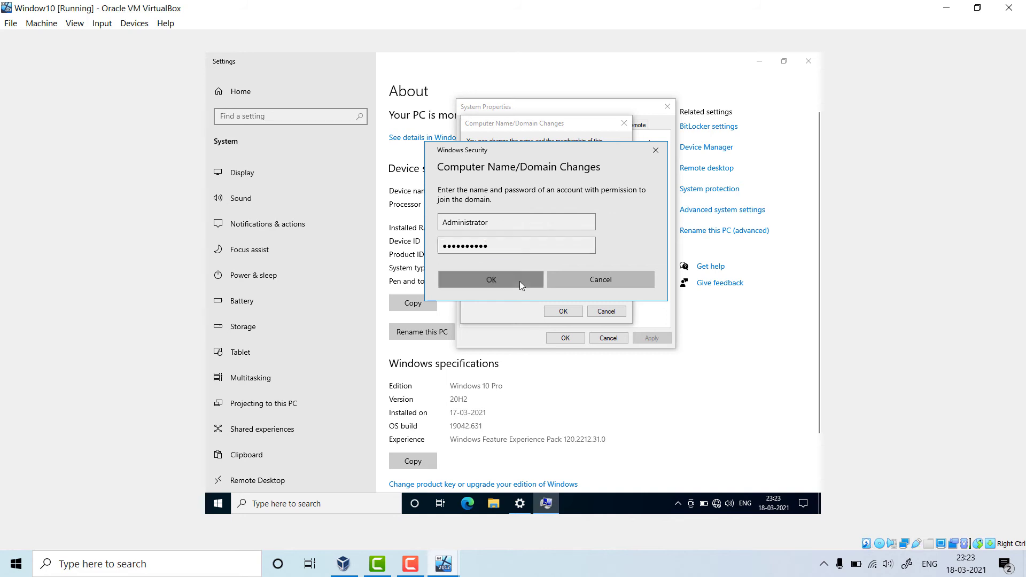
- Submit the credentials, acknowledge the in.srcomputereducation.com welcome and restart notice, and close System Properties
{"action": "left_click", "coordinate": [520, 281]}
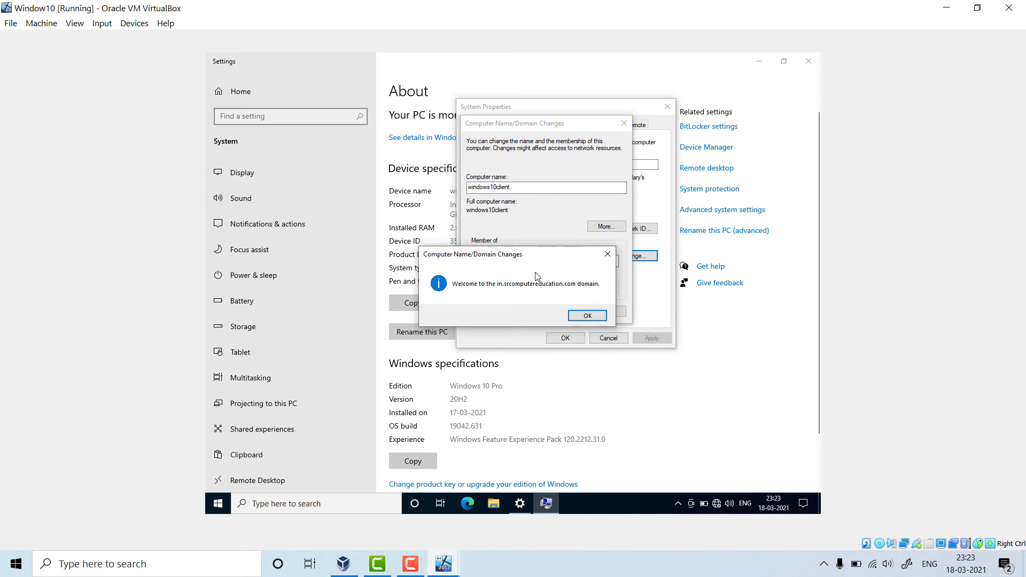
{"action": "left_click", "coordinate": [587, 315]}
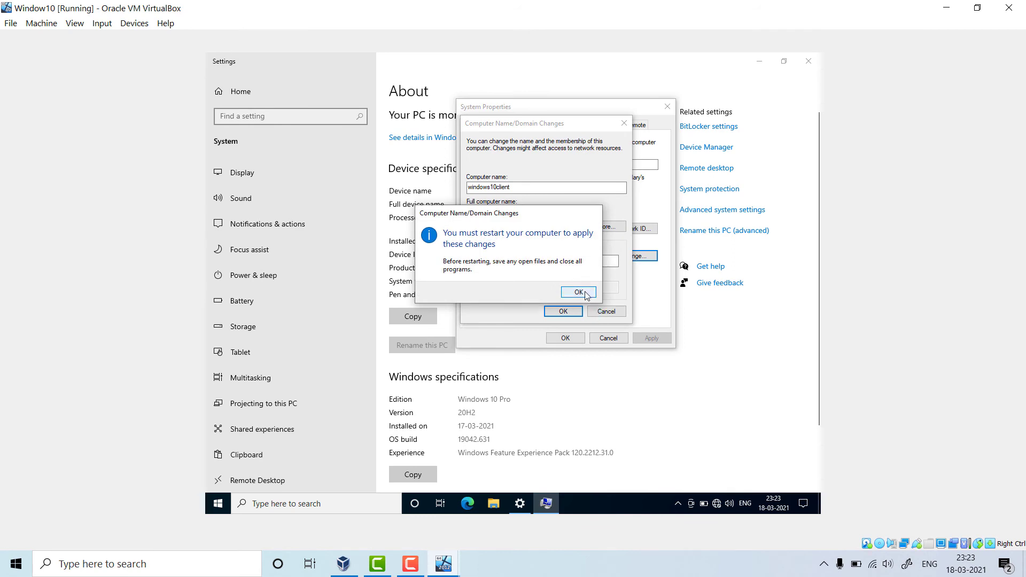
{"action": "left_click", "coordinate": [579, 293]}
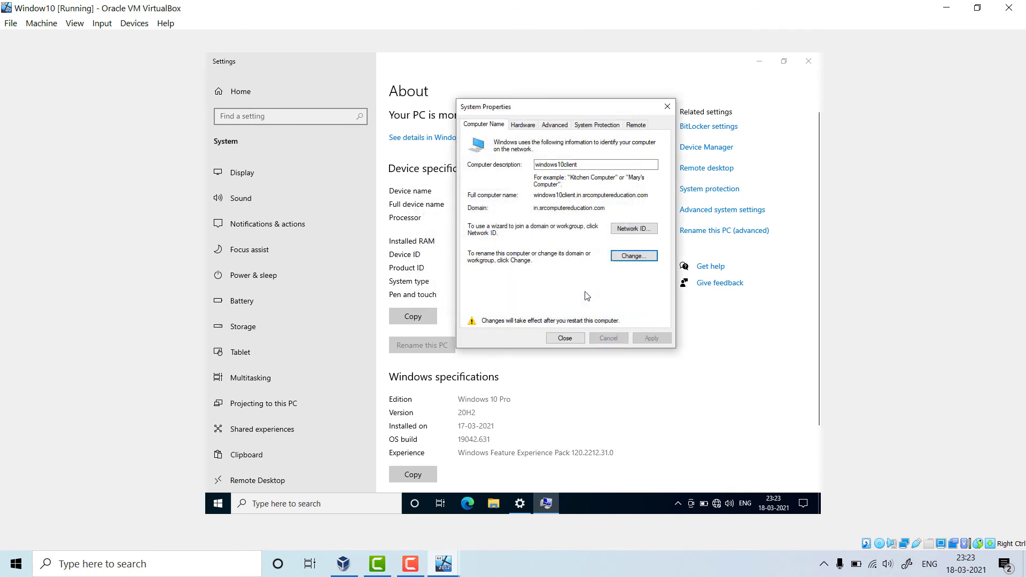
{"action": "left_click", "coordinate": [571, 340]}
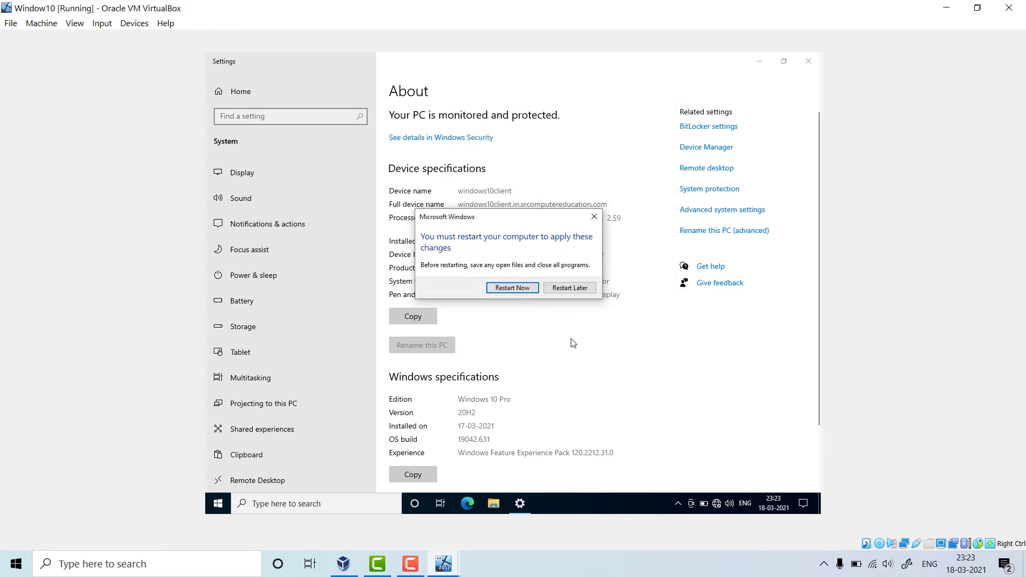
- Restart the guest now and choose Other user on the sign-in screen
{"action": "left_click", "coordinate": [513, 288]}
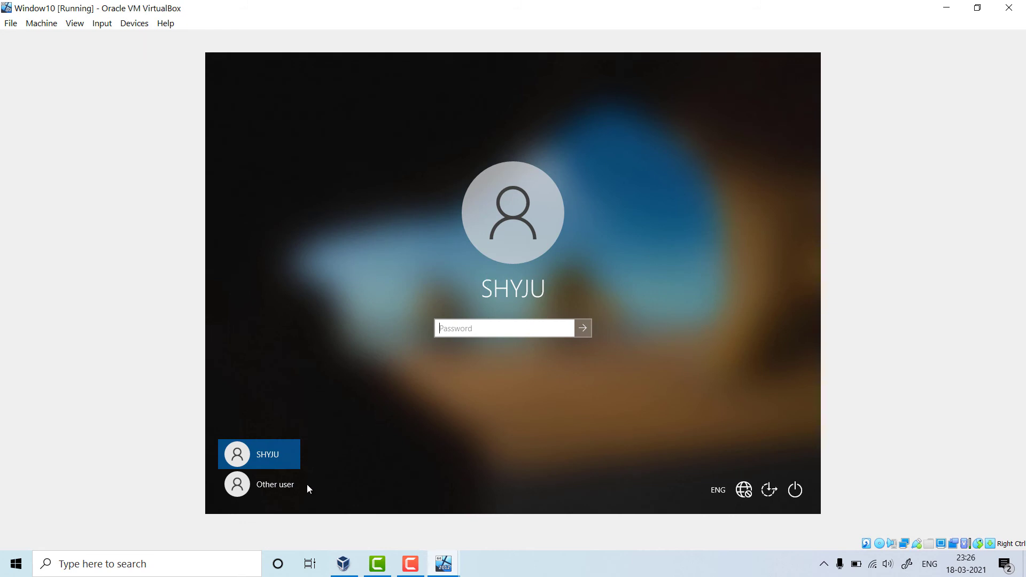
{"action": "left_click", "coordinate": [278, 489]}
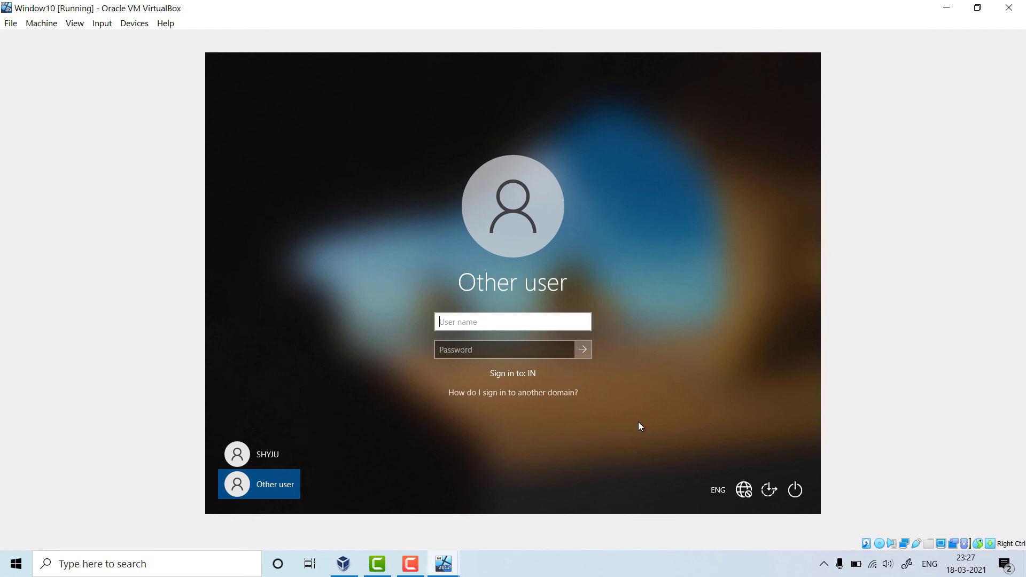
{"action": "type", "text": "sh"}
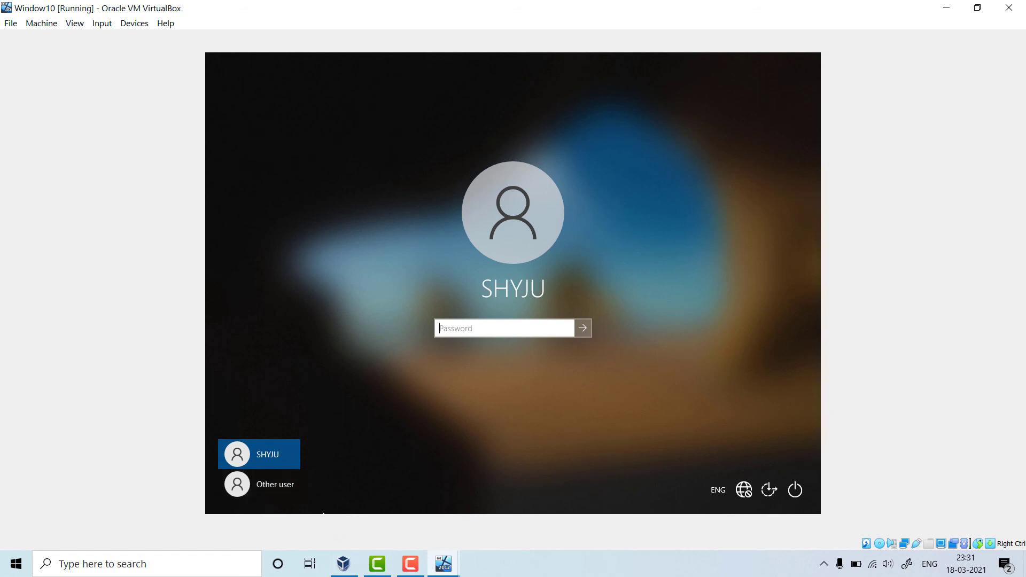
{"action": "left_click", "coordinate": [284, 486]}
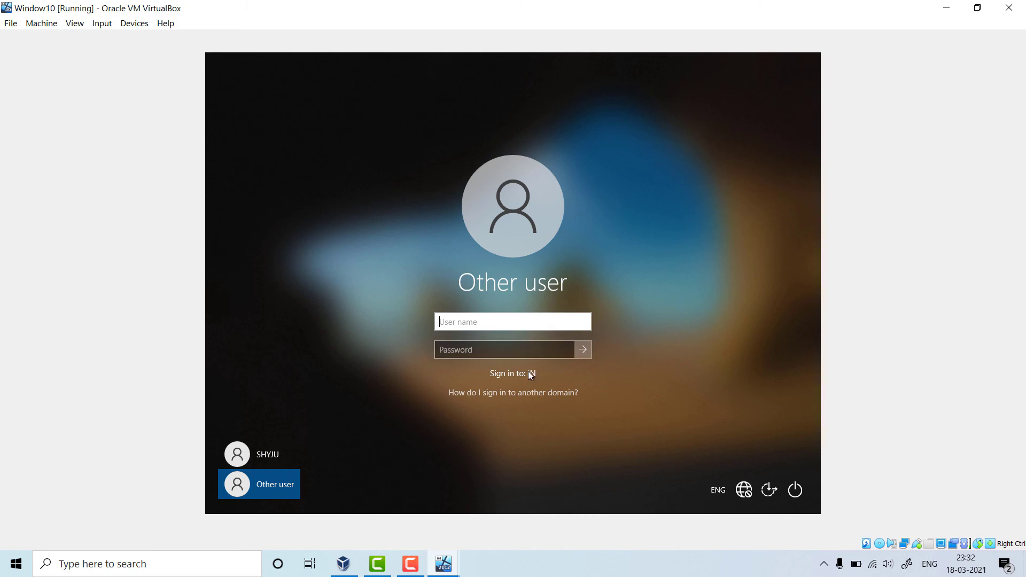
- Sign in as IN\Administrator with the domain administrator password
{"action": "type", "text": "I"}
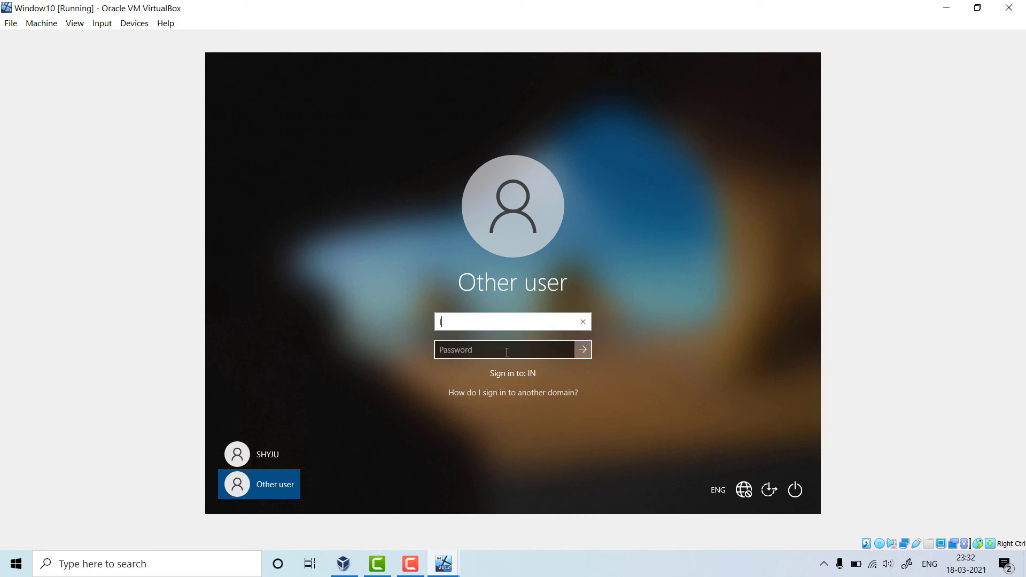
{"action": "type", "text": "N\\"}
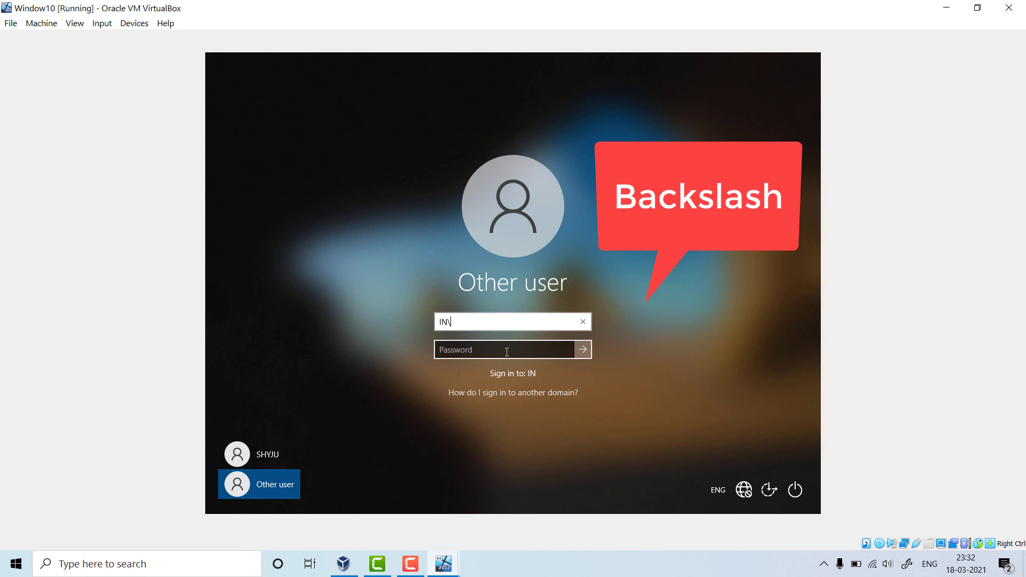
{"action": "type", "text": "Adm"}
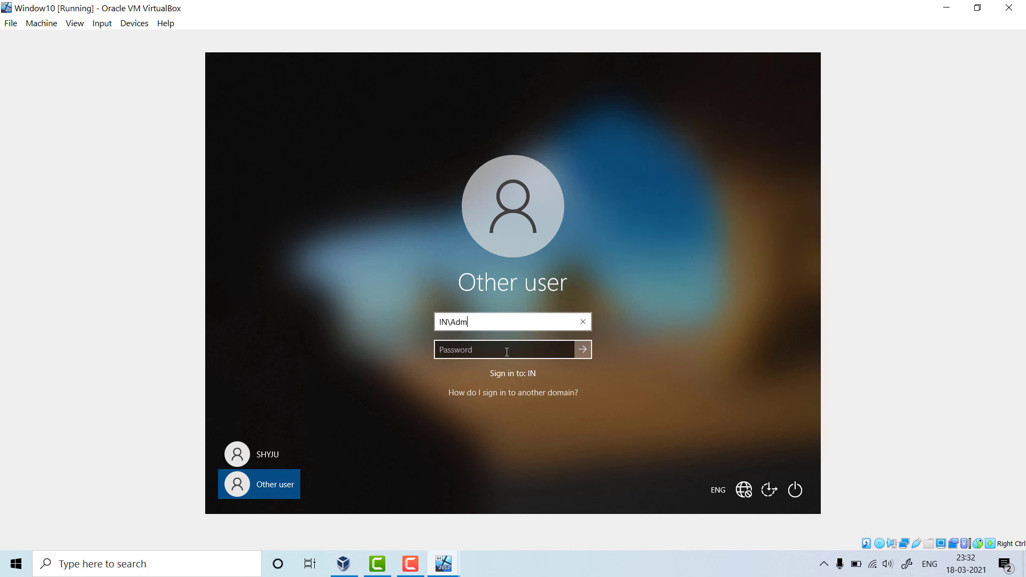
{"action": "type", "text": "inistrator"}
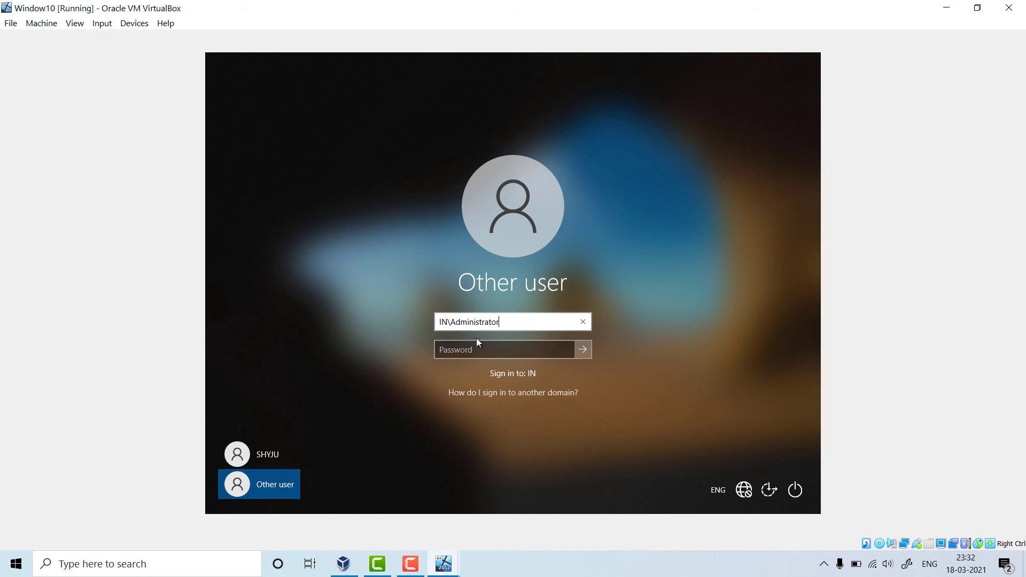
{"action": "left_click", "coordinate": [482, 352]}
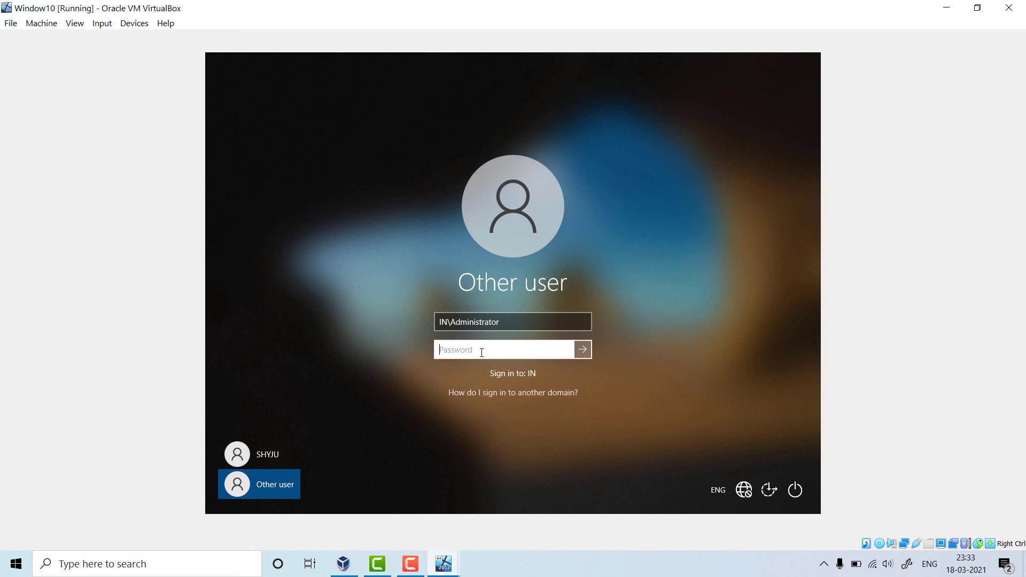
{"action": "type", "text": "P"}
{"action": "key", "text": "BackSpace"}
{"action": "type", "text": "P@ssw"}
{"action": "type", "text": "****"}
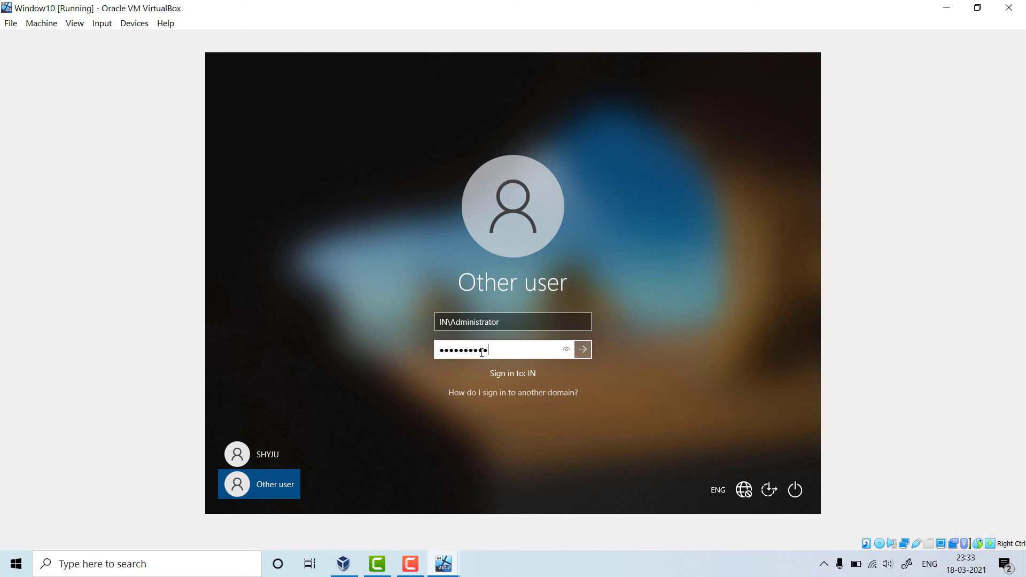
{"action": "left_click", "coordinate": [583, 350]}
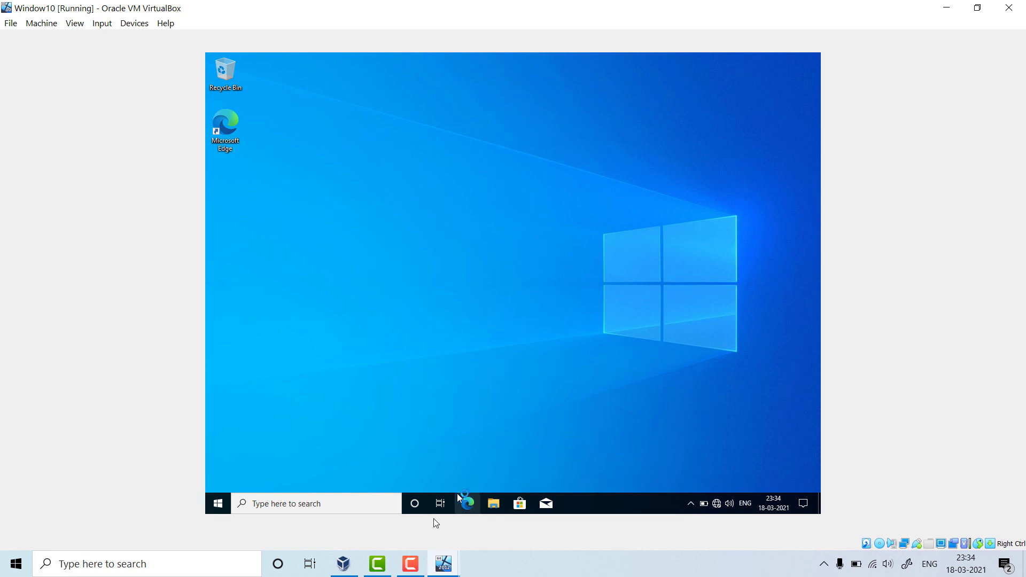
- Wait for the domain Administrator's Windows desktop to finish loading
{"action": "mouse_move", "coordinate": [433, 561]}
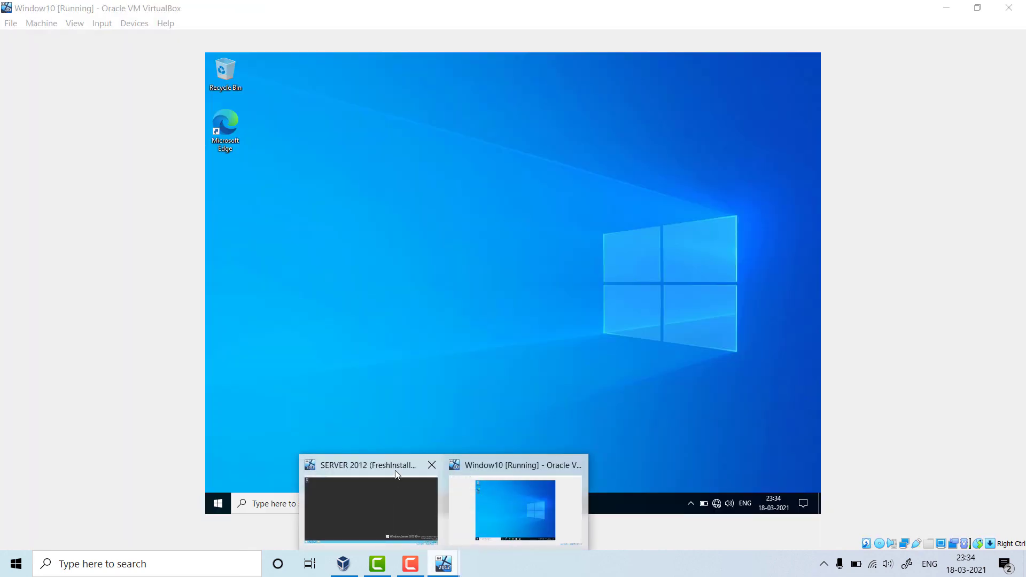
- On the Server 2012 VM, launch Active Directory Users and Computers from Server Manager's Tools
{"action": "left_click", "coordinate": [396, 475]}
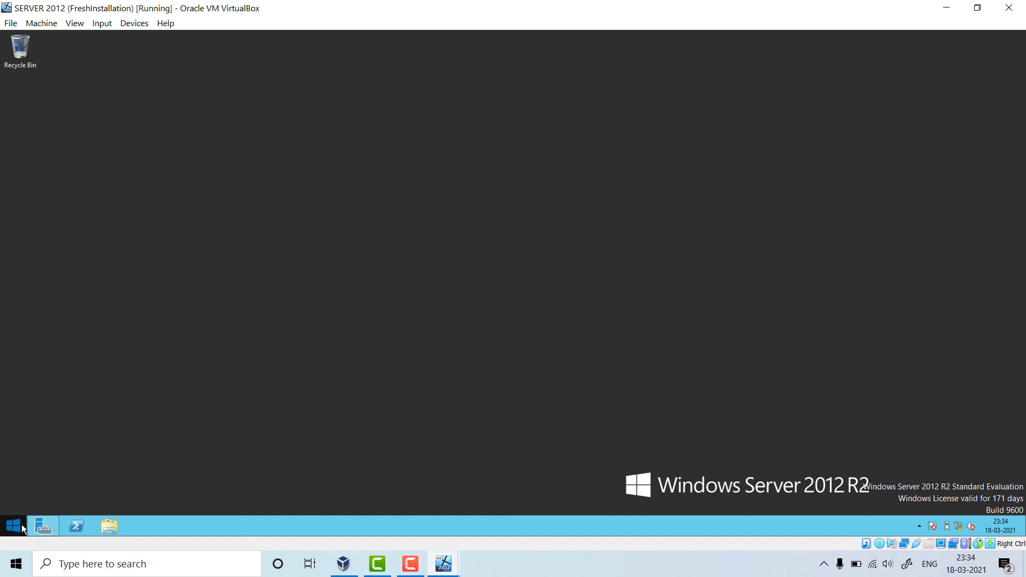
{"action": "left_click", "coordinate": [46, 527]}
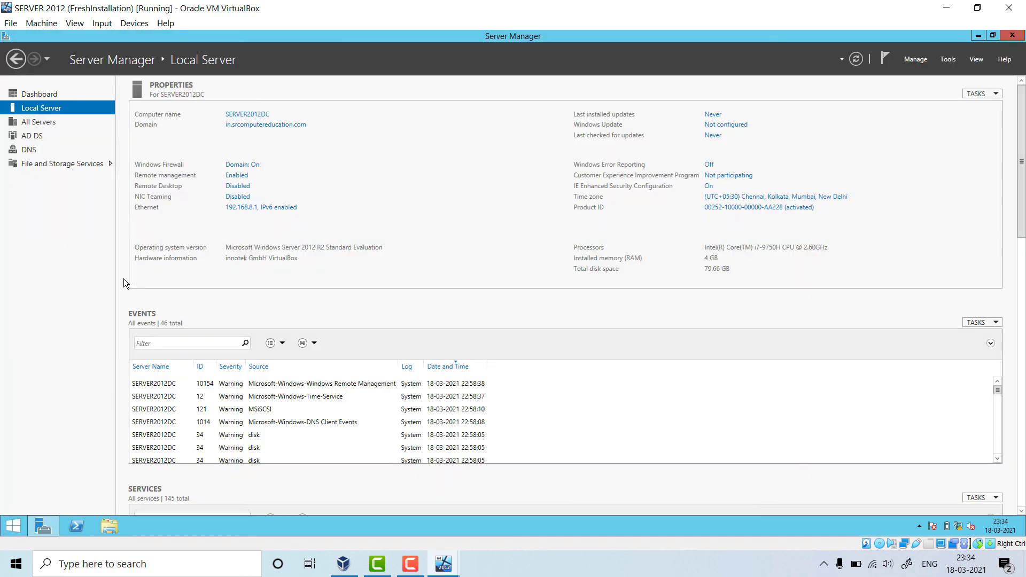
{"action": "left_click", "coordinate": [48, 528]}
{"action": "left_click", "coordinate": [48, 527]}
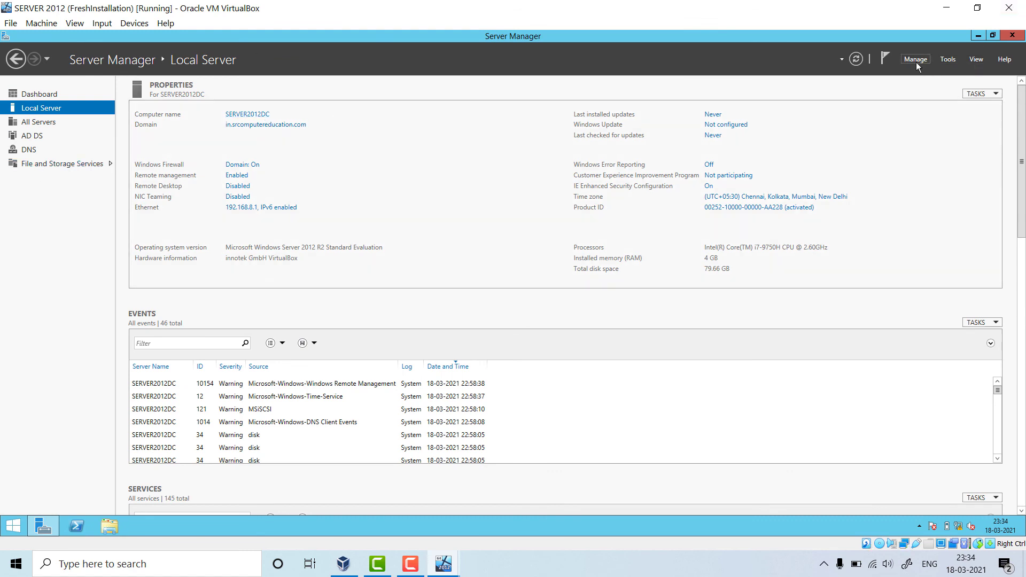
{"action": "left_click", "coordinate": [916, 62]}
{"action": "left_click", "coordinate": [950, 62]}
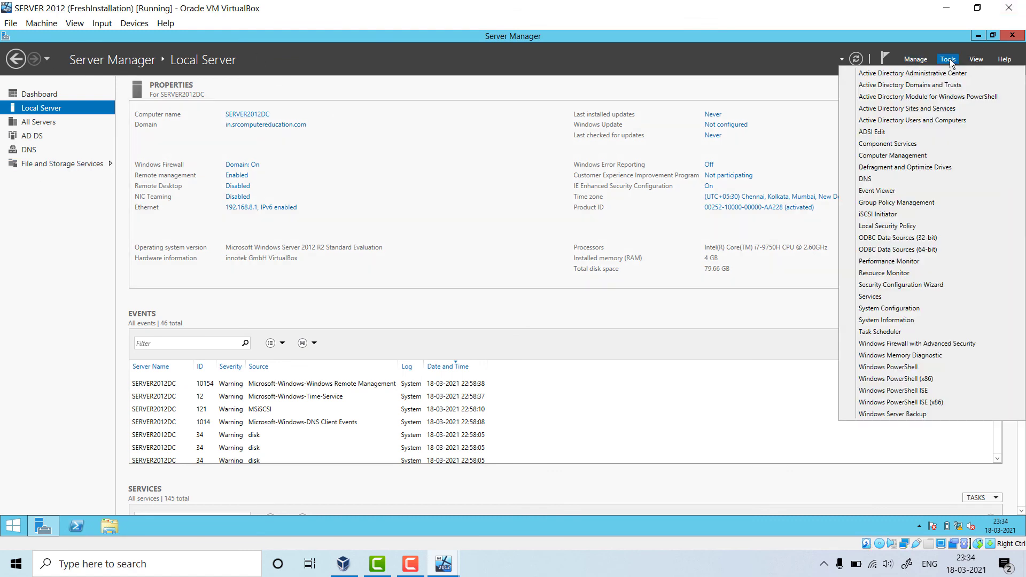
{"action": "left_click", "coordinate": [916, 121]}
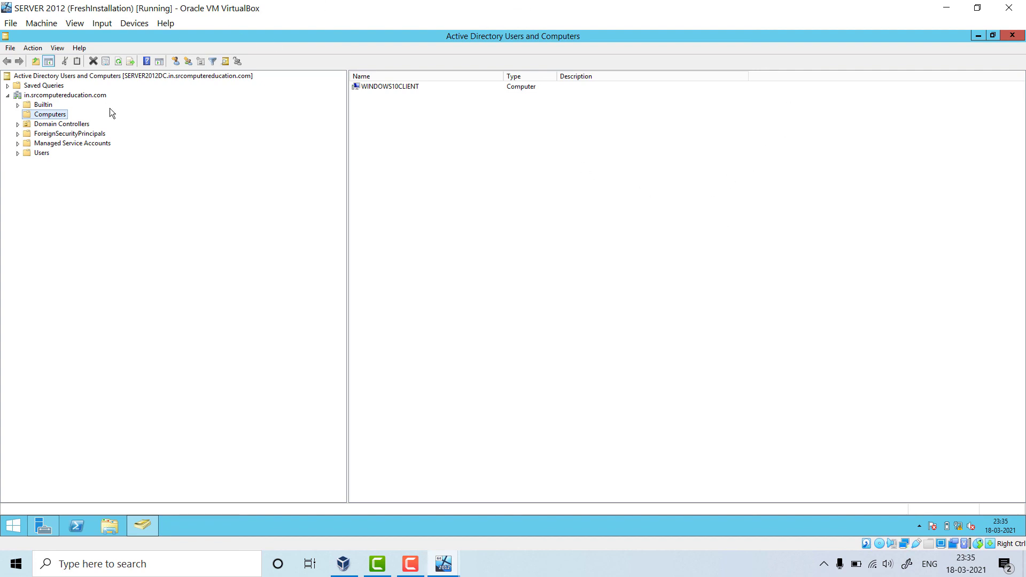
- Confirm WINDOWS10CLIENT appears under Computers, then close the console
{"action": "left_click", "coordinate": [75, 124]}
{"action": "left_click", "coordinate": [50, 115]}
{"action": "left_click", "coordinate": [40, 153]}
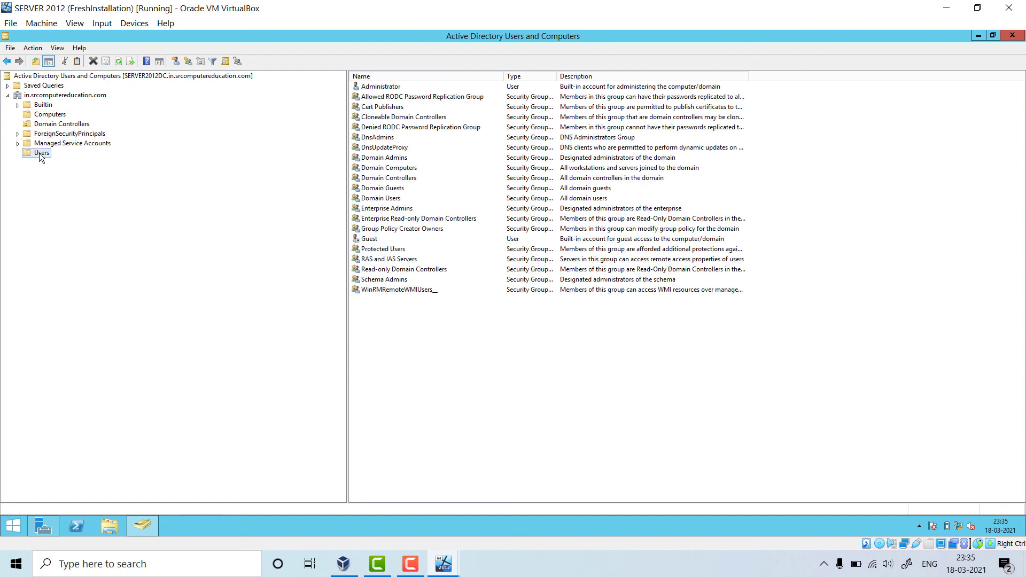
{"action": "left_click", "coordinate": [50, 115]}
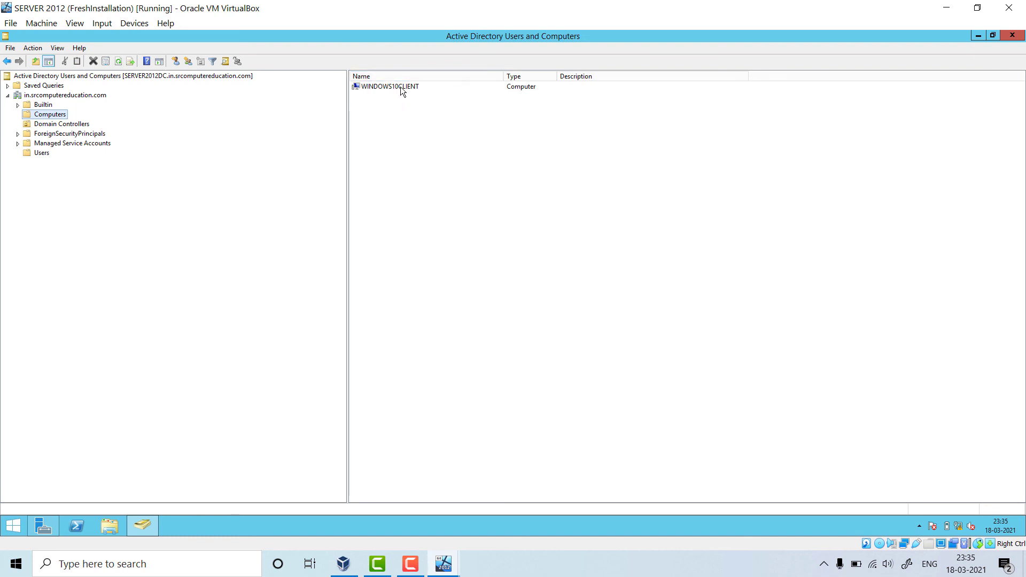
{"action": "left_click", "coordinate": [1011, 38]}
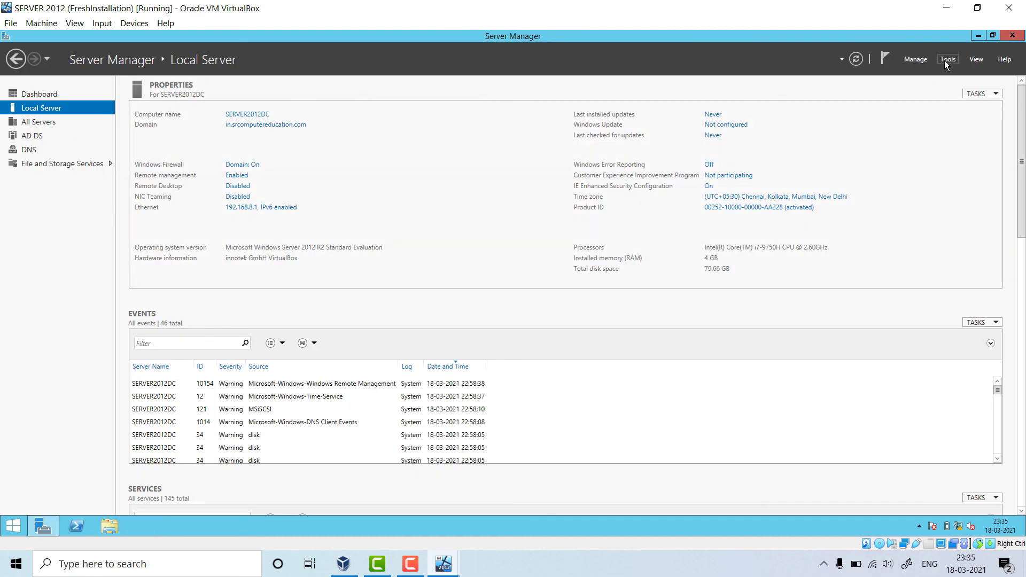
- Launch DNS Manager from Server Manager's Tools menu and maximize its window
{"action": "left_click", "coordinate": [949, 59]}
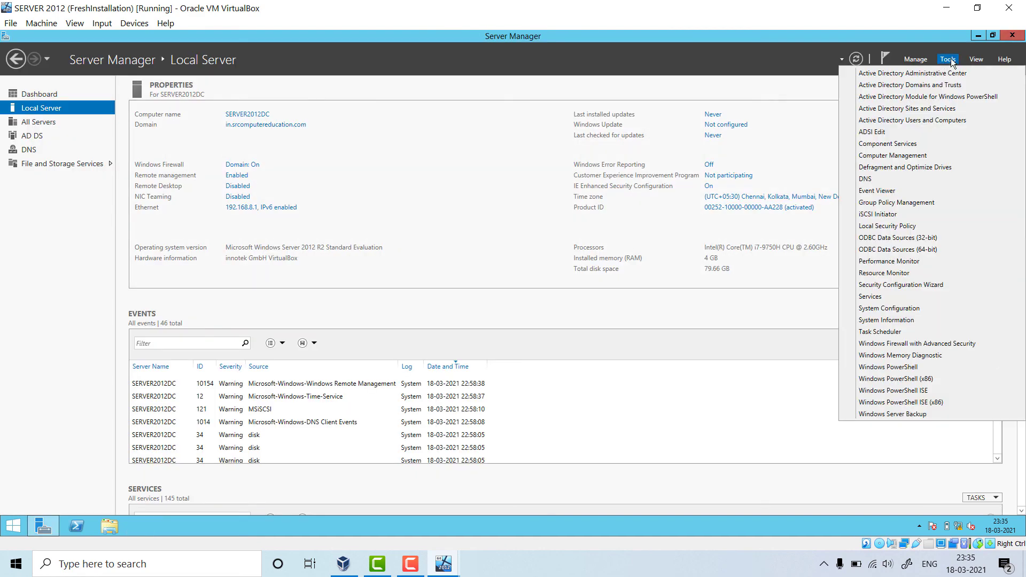
{"action": "left_click", "coordinate": [899, 179]}
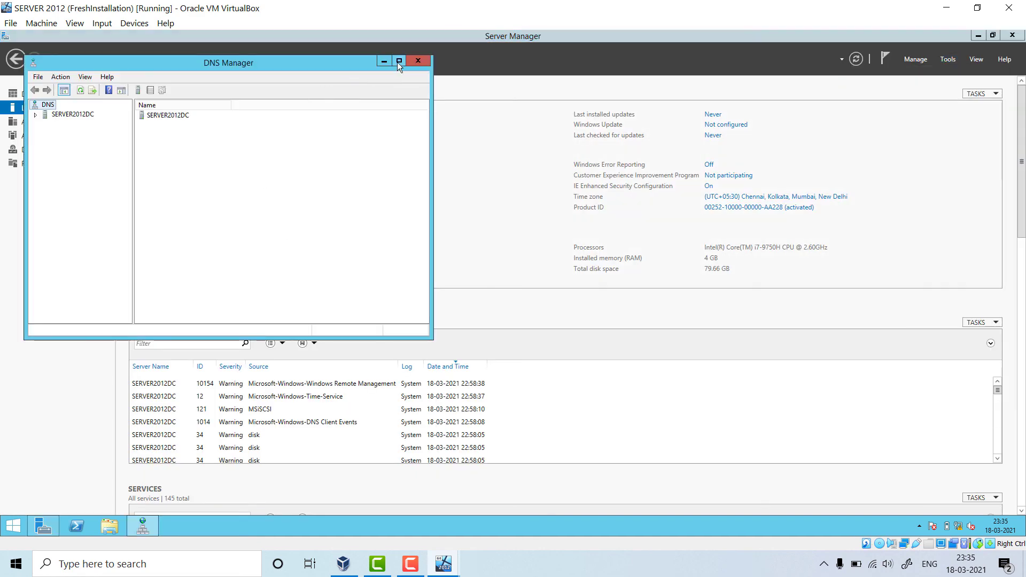
{"action": "left_click", "coordinate": [398, 61]}
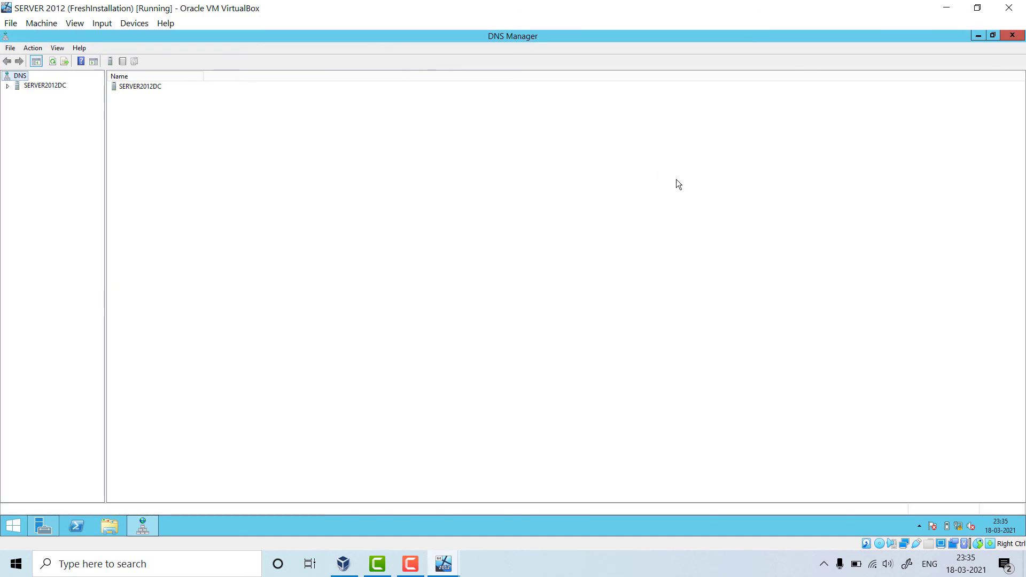
- Under SERVER2012DC's Forward Lookup Zones, select windows10client (192.168.8.2) in in.srcomputereducation.com
{"action": "left_click", "coordinate": [8, 87]}
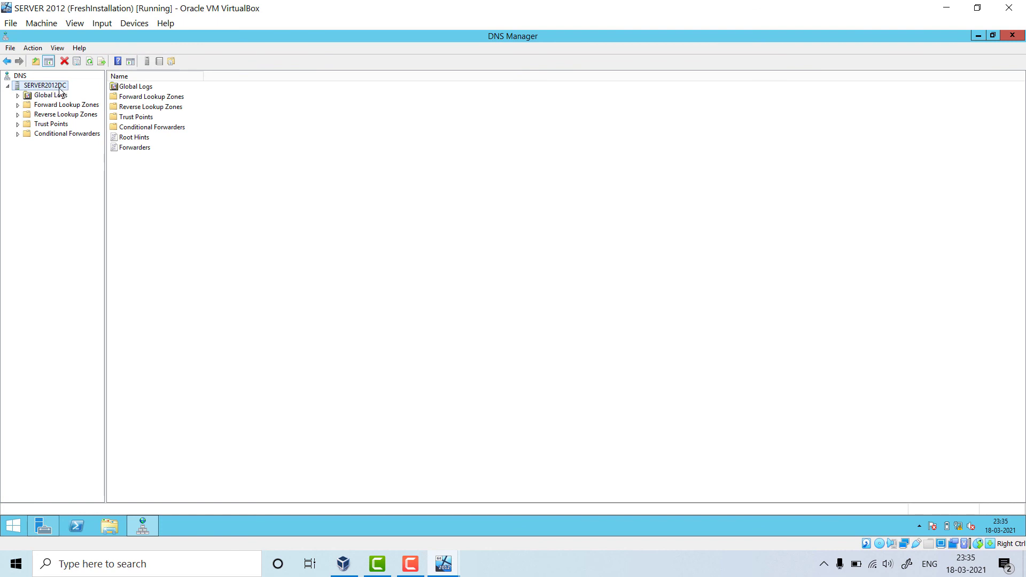
{"action": "left_click", "coordinate": [18, 105]}
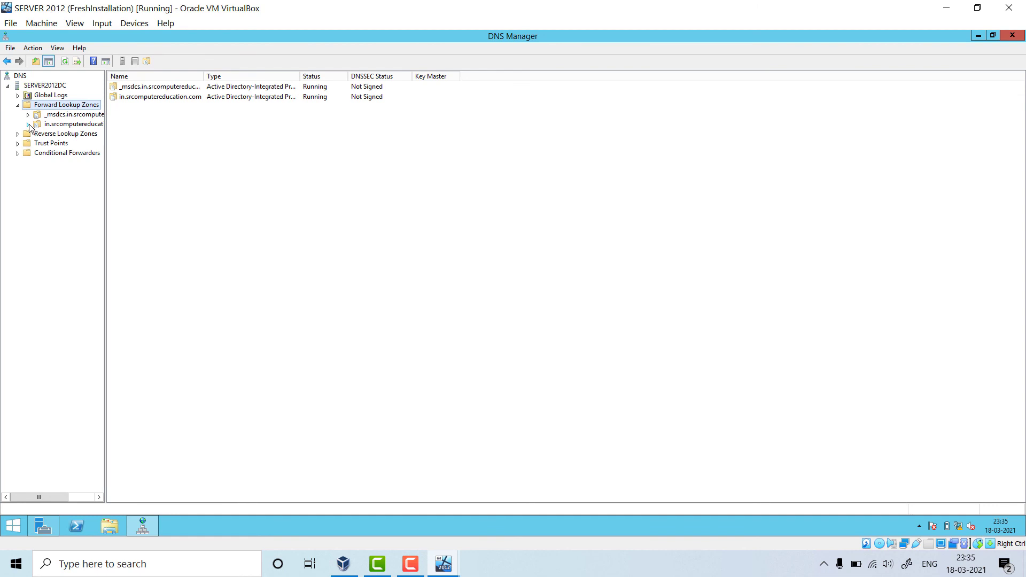
{"action": "left_click", "coordinate": [30, 126]}
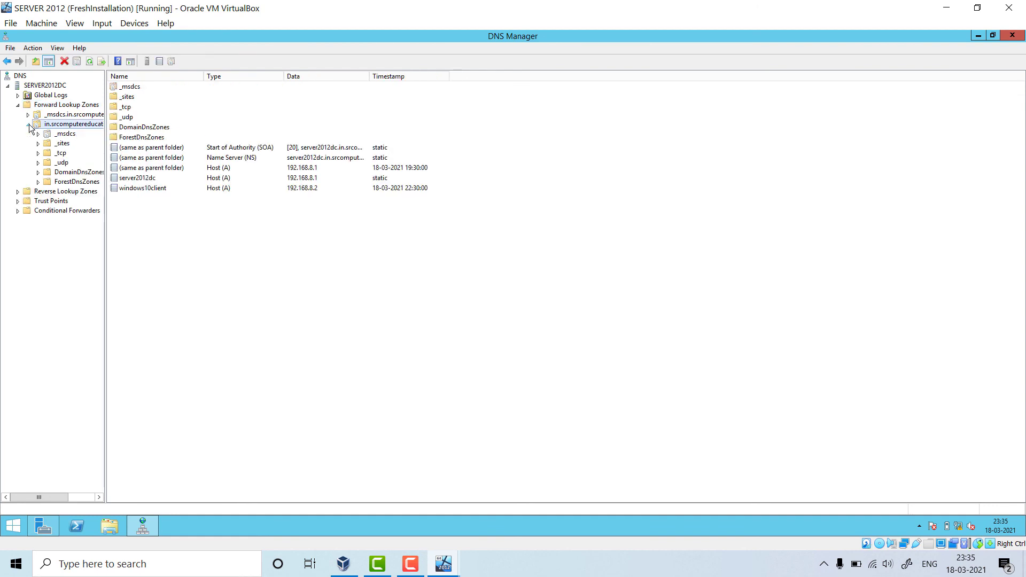
{"action": "left_click", "coordinate": [157, 189]}
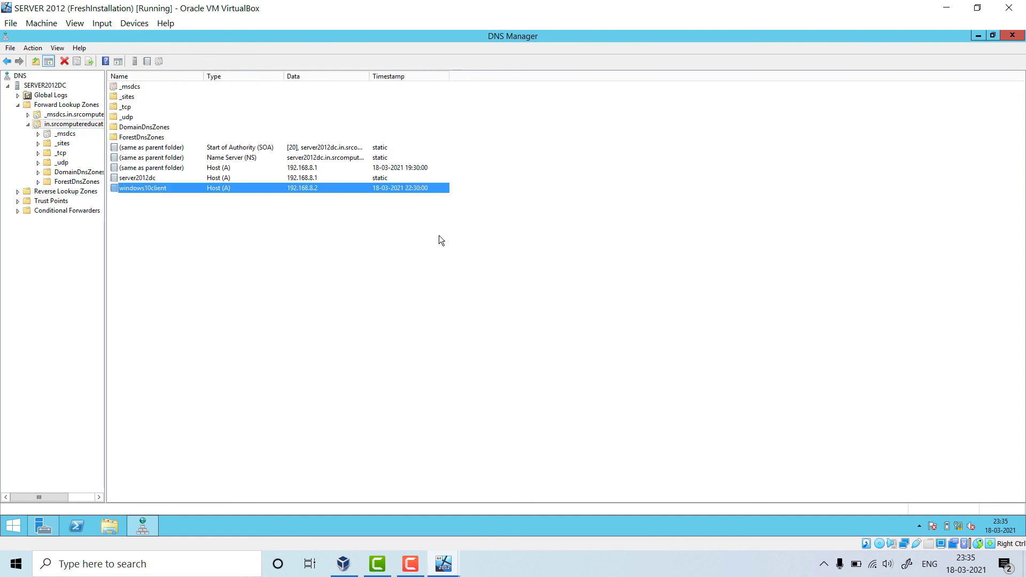